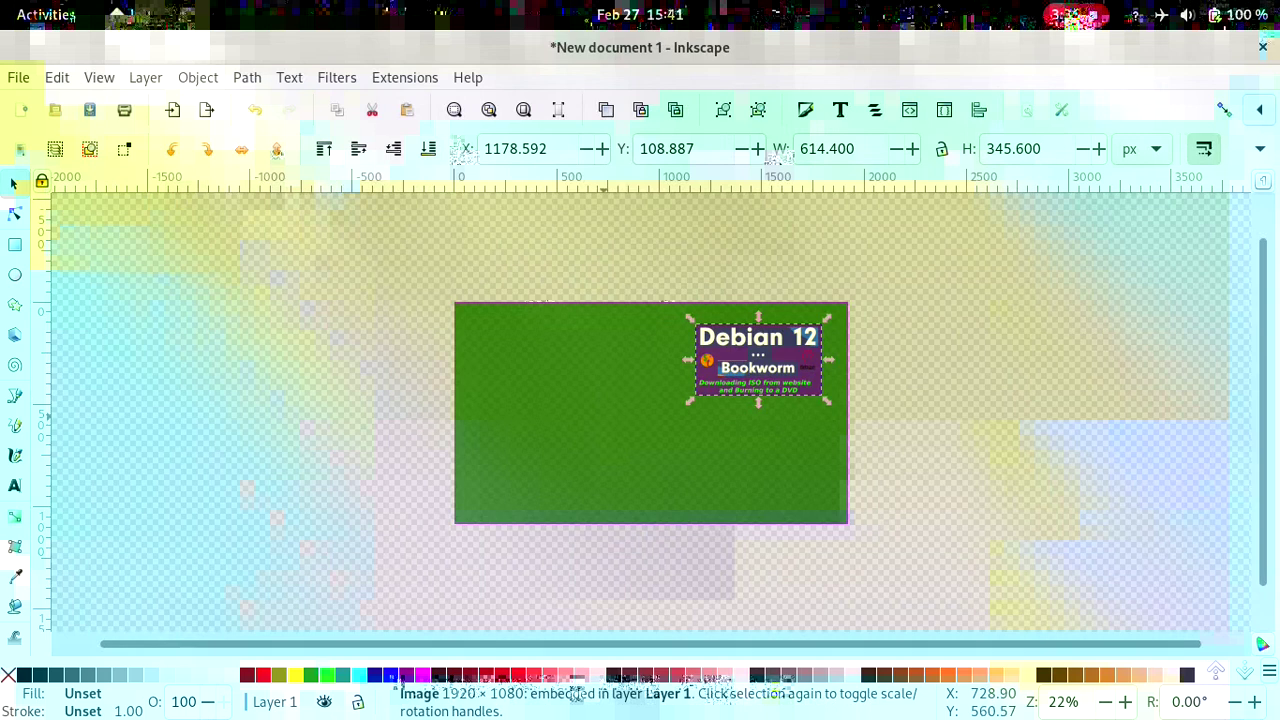
Step: Copy the GIMP mascot image from date-thumb.svg into the new document and place it near the green background's lower-left area, about X 220, Y 613 px
{"action": "key", "text": "alt"}
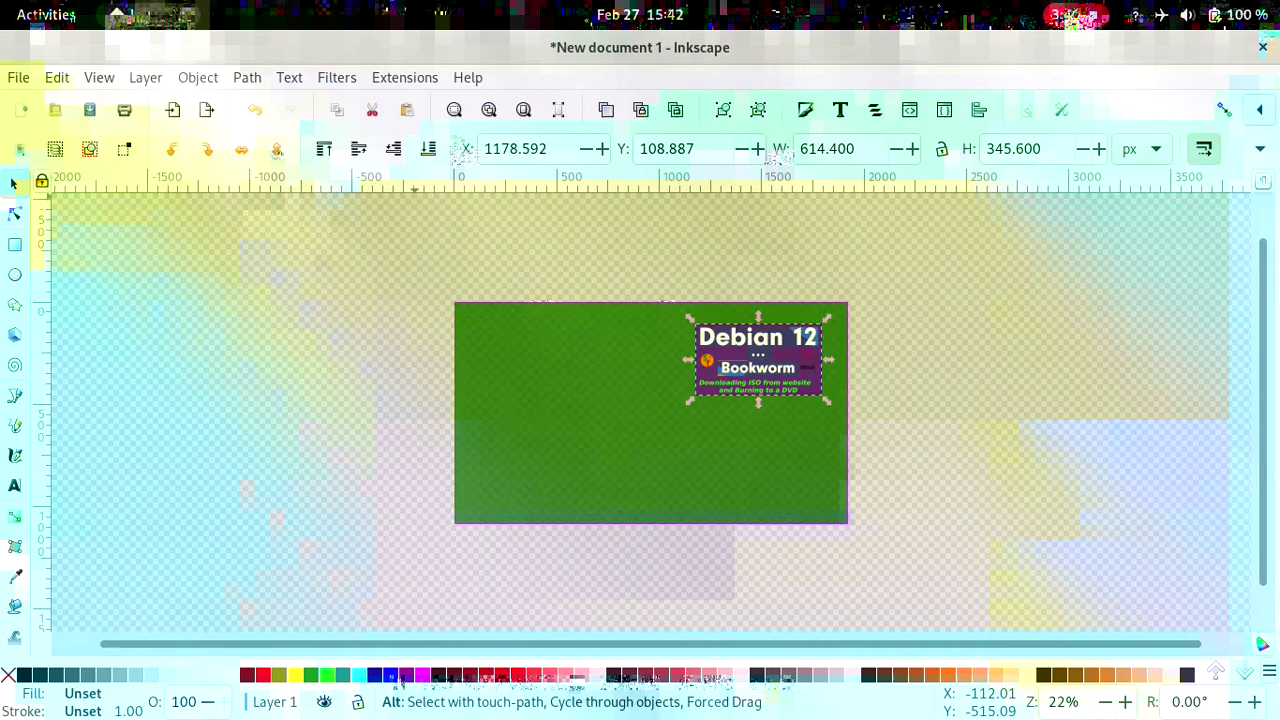
{"action": "left_click", "coordinate": [148, 15]}
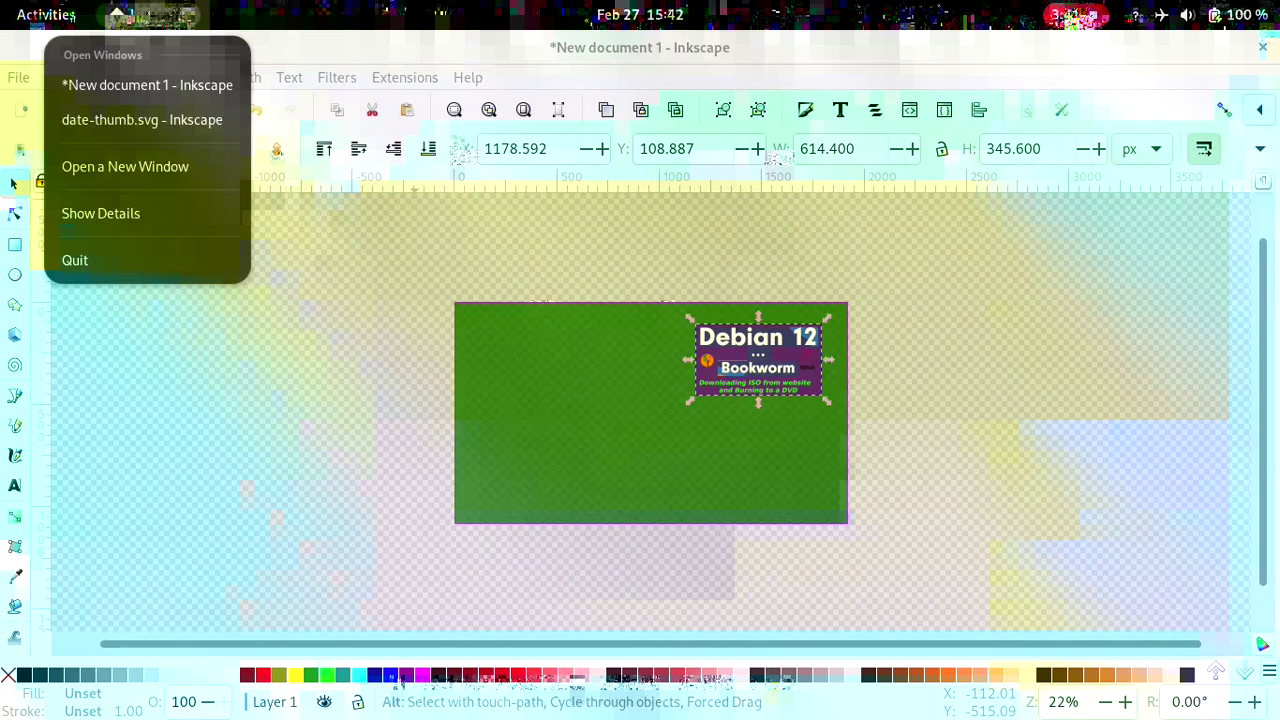
{"action": "left_click", "coordinate": [142, 119]}
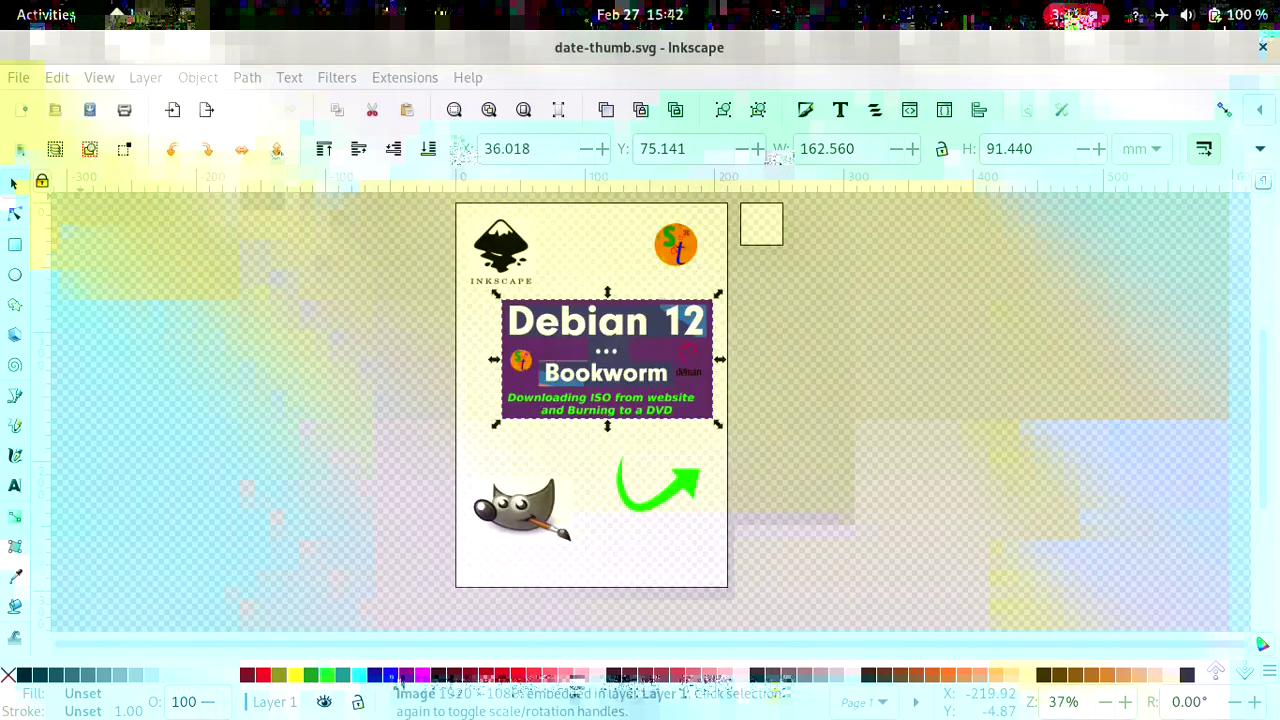
{"action": "left_click", "coordinate": [522, 520]}
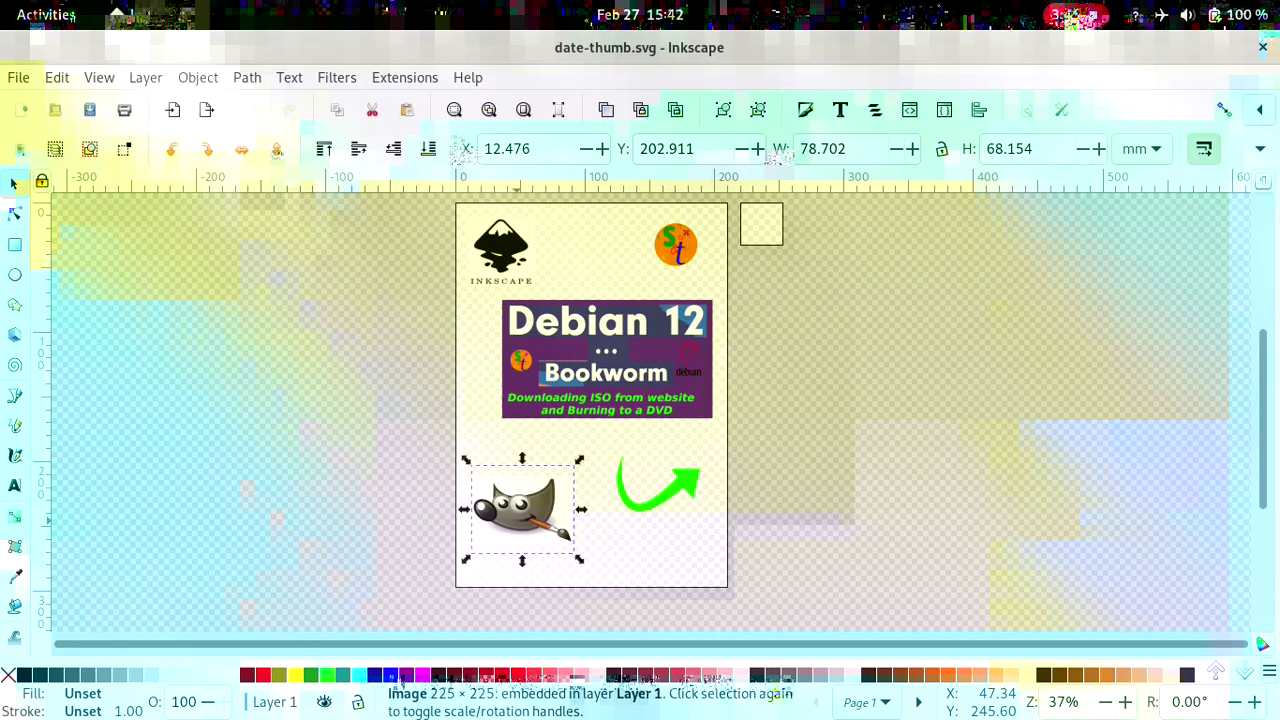
{"action": "right_click", "coordinate": [516, 522]}
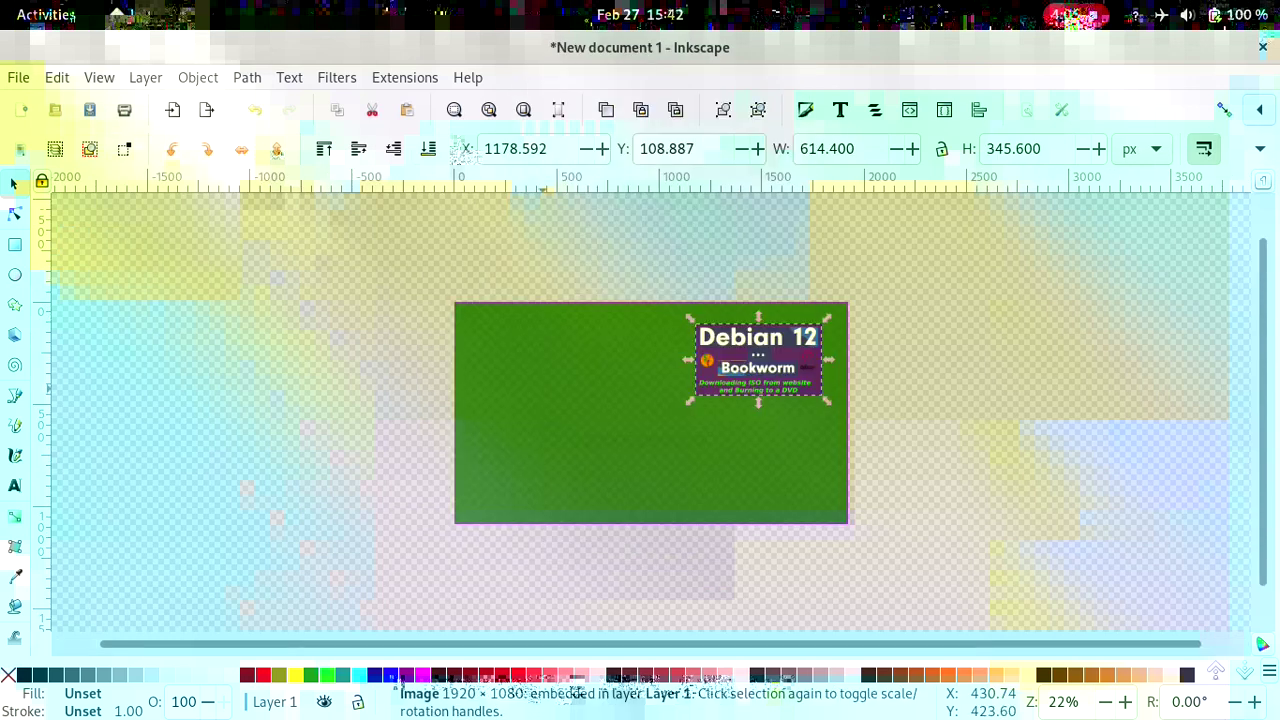
{"action": "right_click", "coordinate": [543, 389]}
{"action": "left_click", "coordinate": [599, 460]}
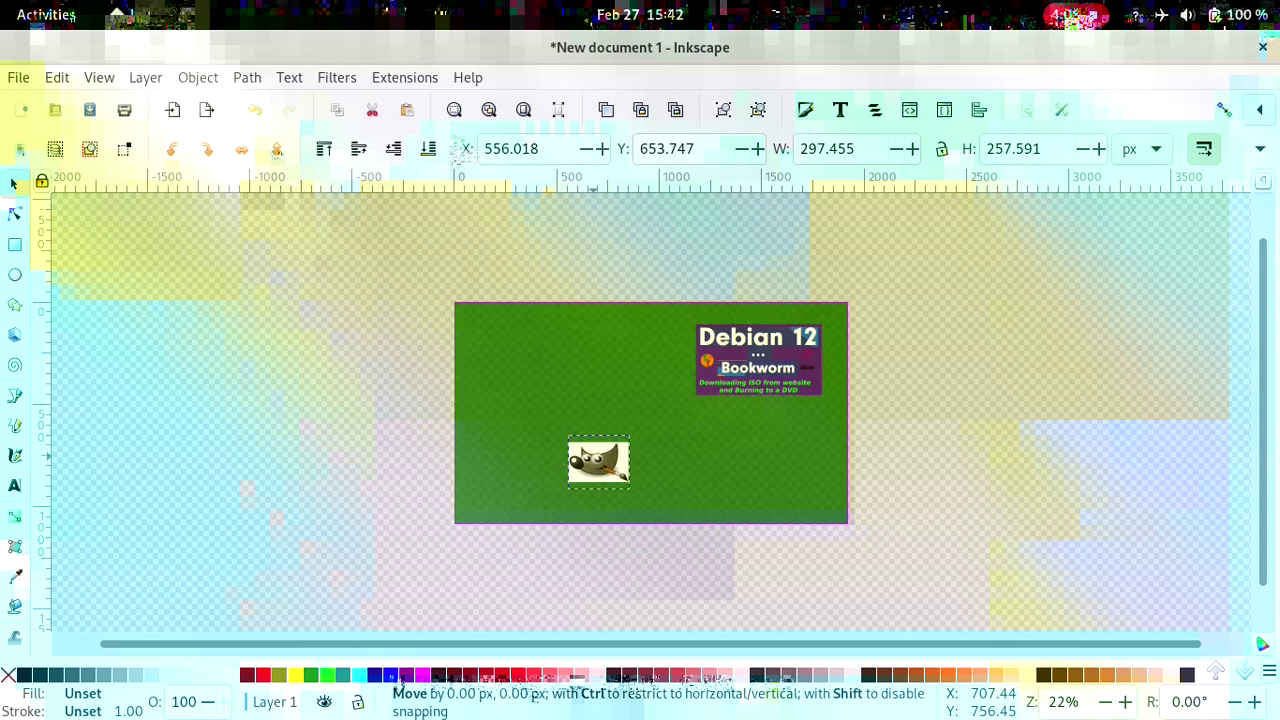
{"action": "left_click_drag", "start_coordinate": [604, 464], "coordinate": [538, 452]}
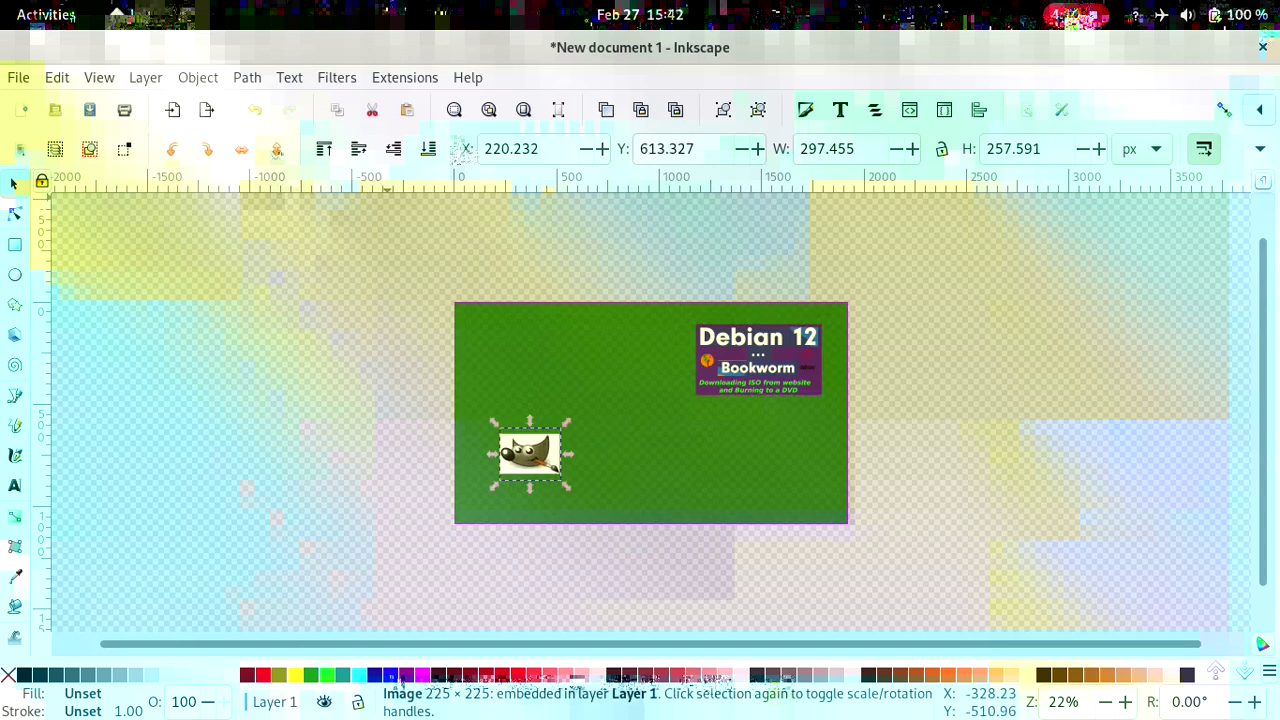
Step: Copy the round orange logo from date-thumb.svg into the new document and place it in the background's upper-left corner, about X 161, Y 112 px
{"action": "key", "text": "alt+Tab"}
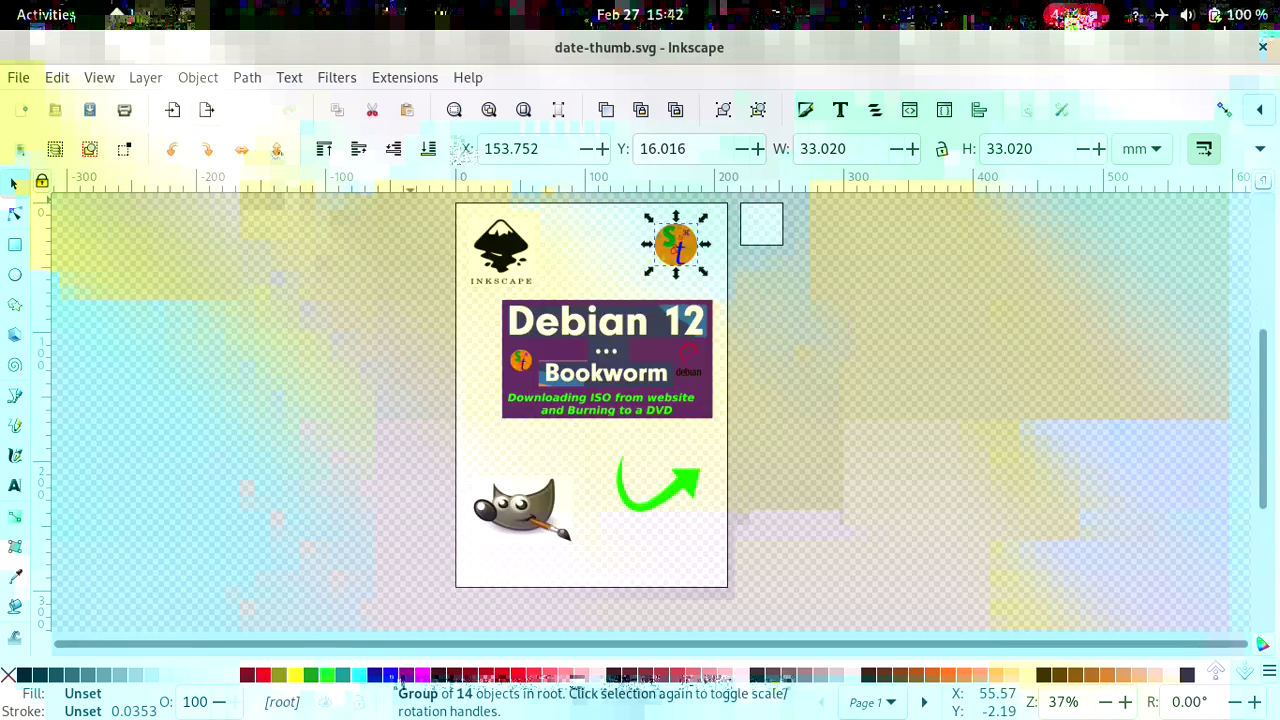
{"action": "left_click", "coordinate": [57, 78]}
{"action": "left_click", "coordinate": [122, 163]}
{"action": "key", "text": "alt+Tab"}
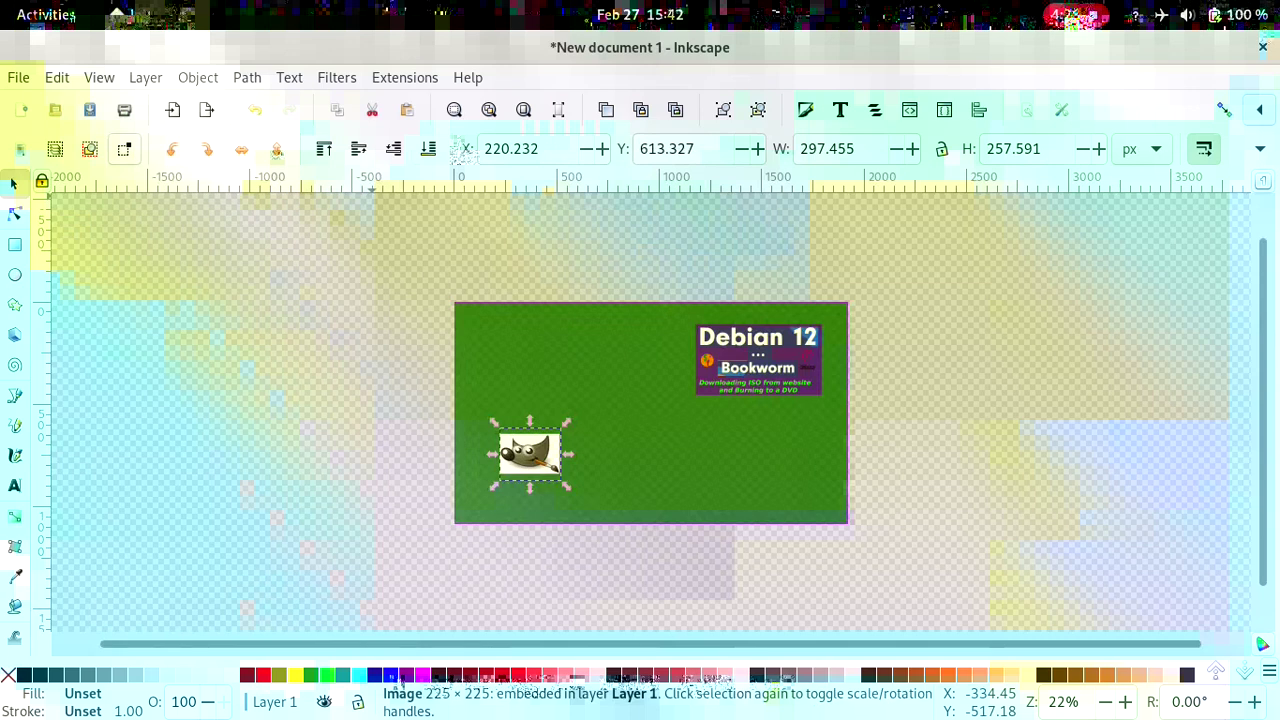
{"action": "key", "text": "ctrl+v"}
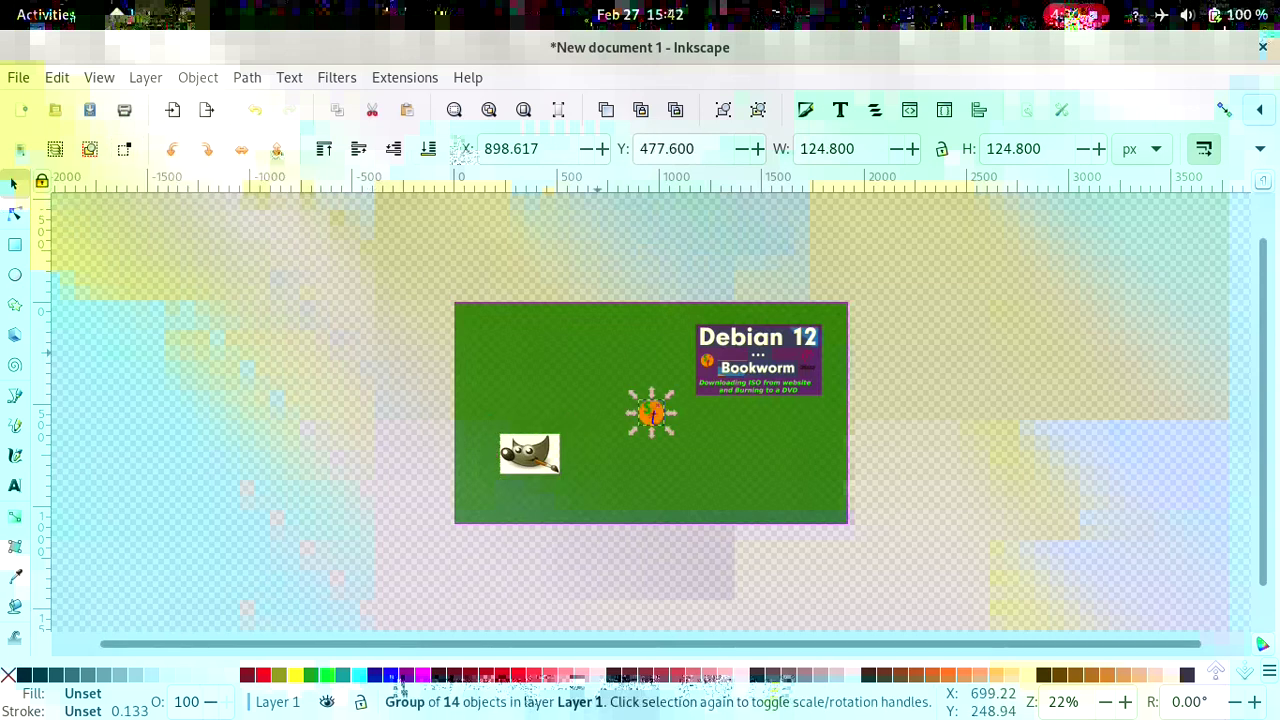
{"action": "left_click_drag", "start_coordinate": [661, 414], "coordinate": [497, 331]}
Step: Copy the curved green arrow from date-thumb.svg into the new document and place it below the Debian 12 thumbnail, about X 1066, Y 567 px
{"action": "left_click", "coordinate": [142, 15]}
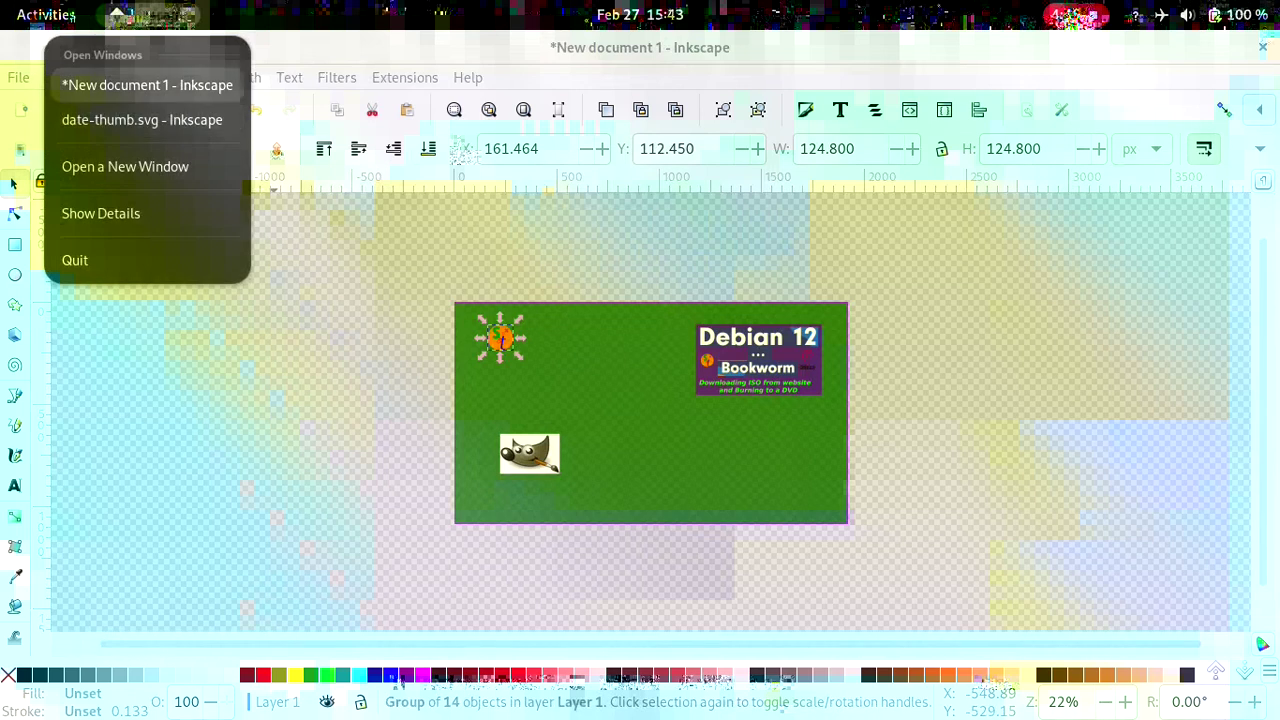
{"action": "left_click", "coordinate": [142, 119]}
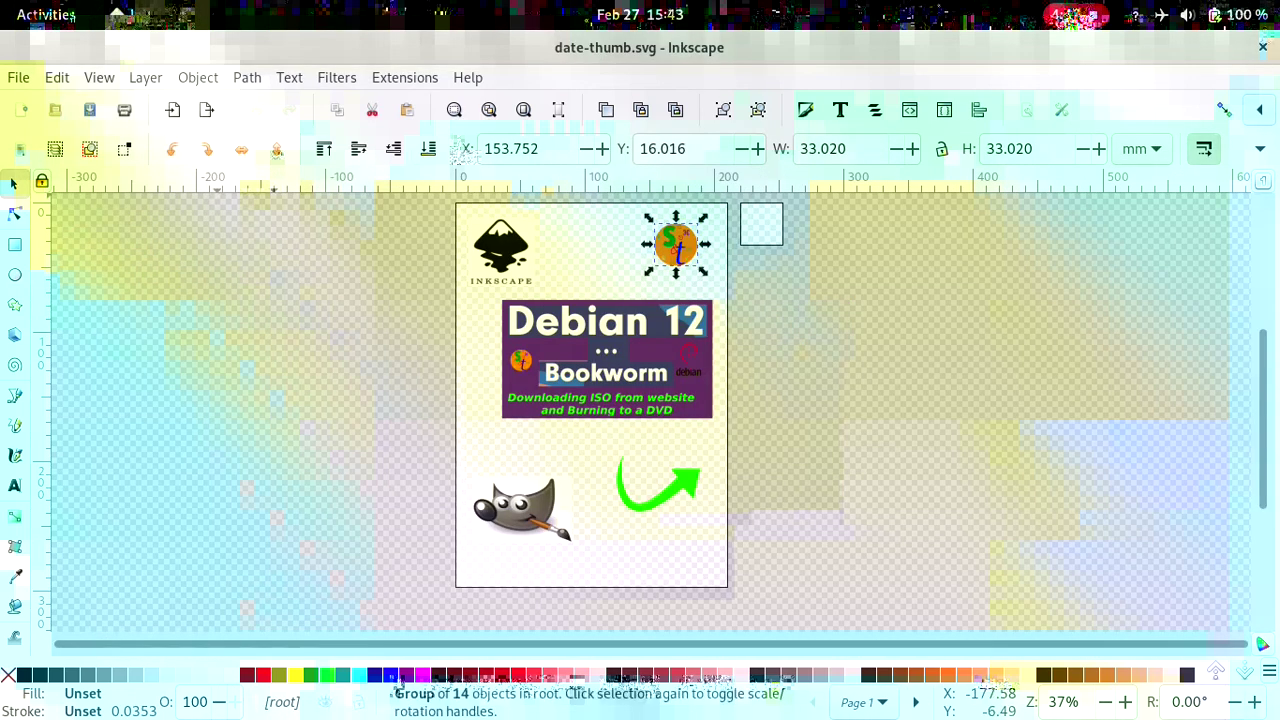
{"action": "left_click", "coordinate": [677, 487]}
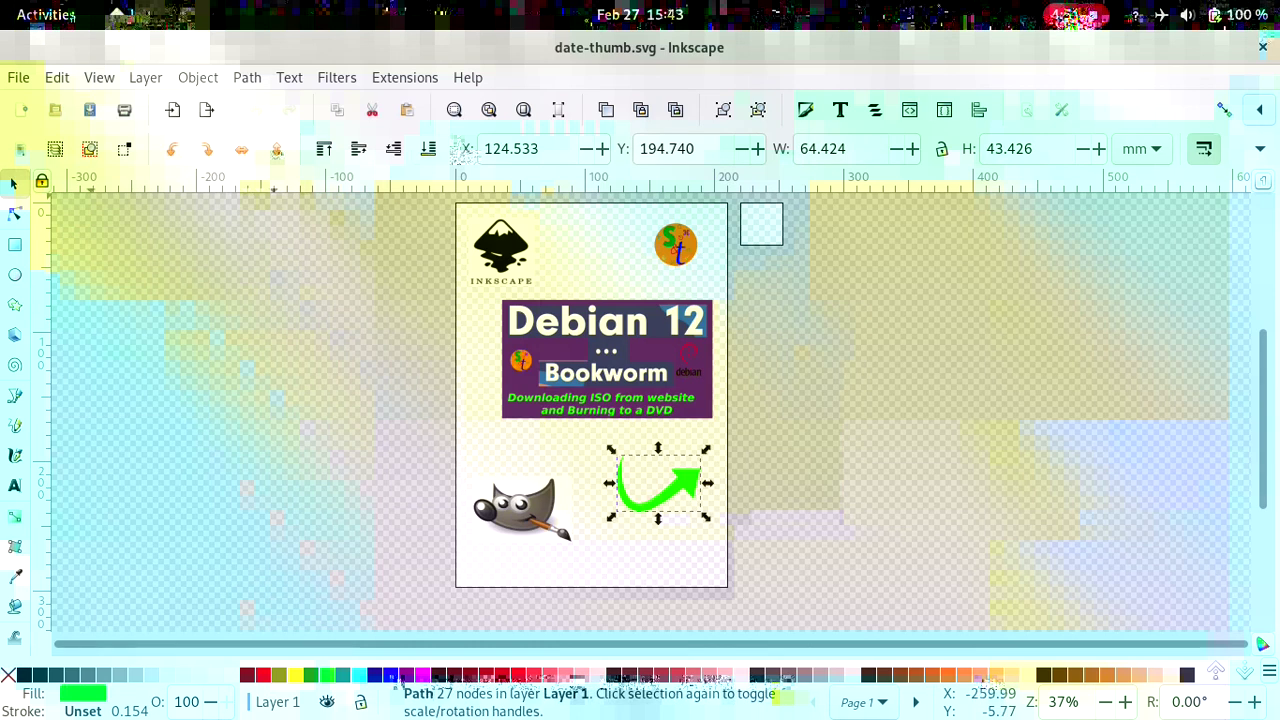
{"action": "left_click", "coordinate": [57, 77]}
{"action": "left_click", "coordinate": [80, 168]}
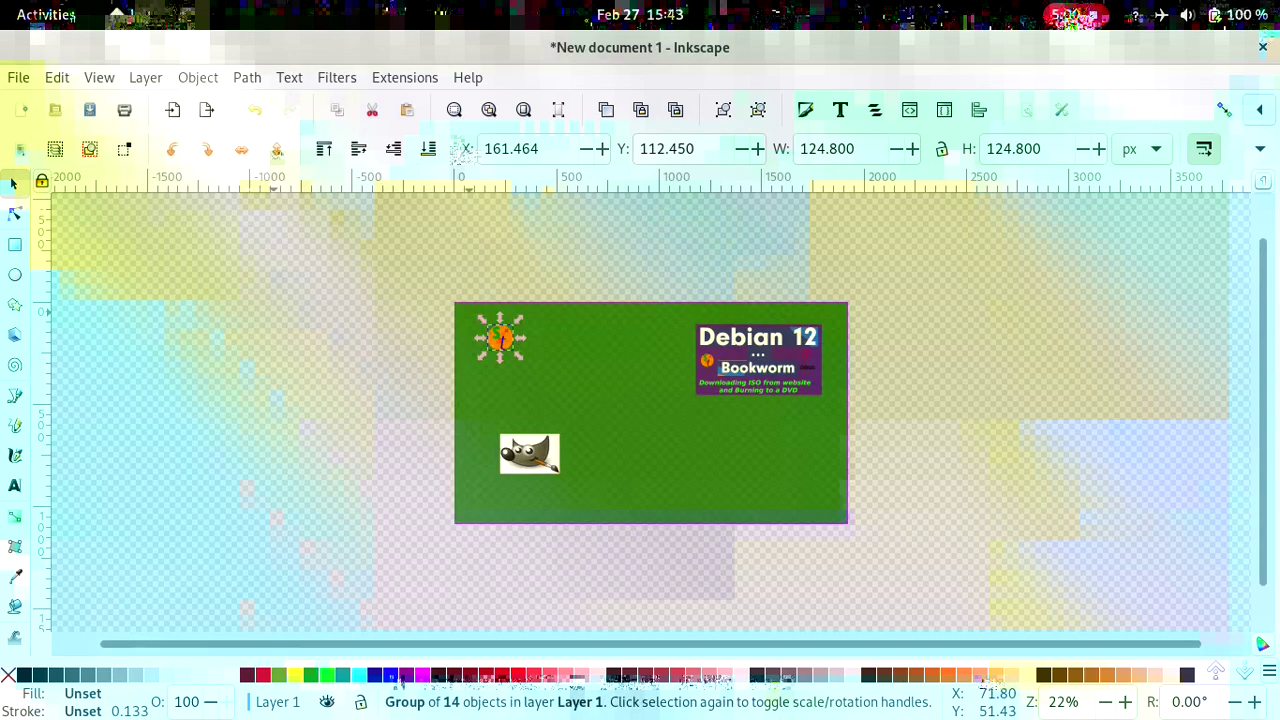
{"action": "left_click", "coordinate": [638, 411]}
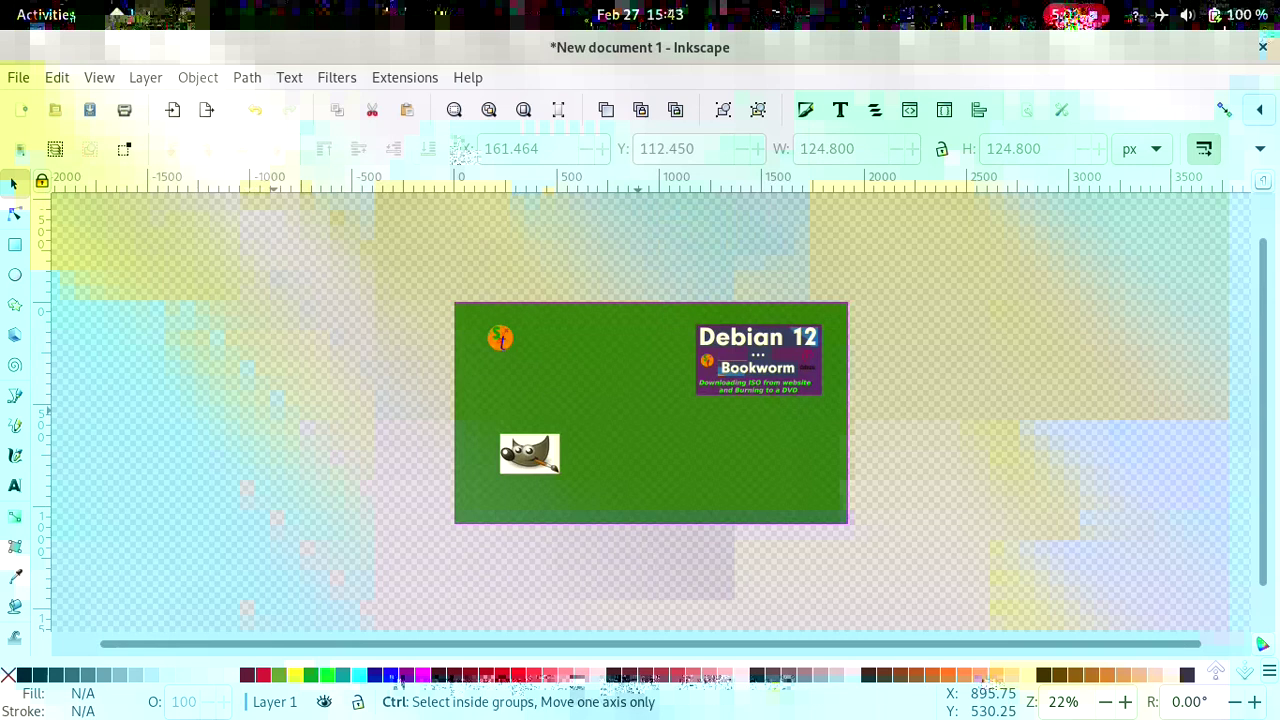
{"action": "key", "text": "ctrl+v"}
{"action": "left_click_drag", "start_coordinate": [659, 421], "coordinate": [720, 446]}
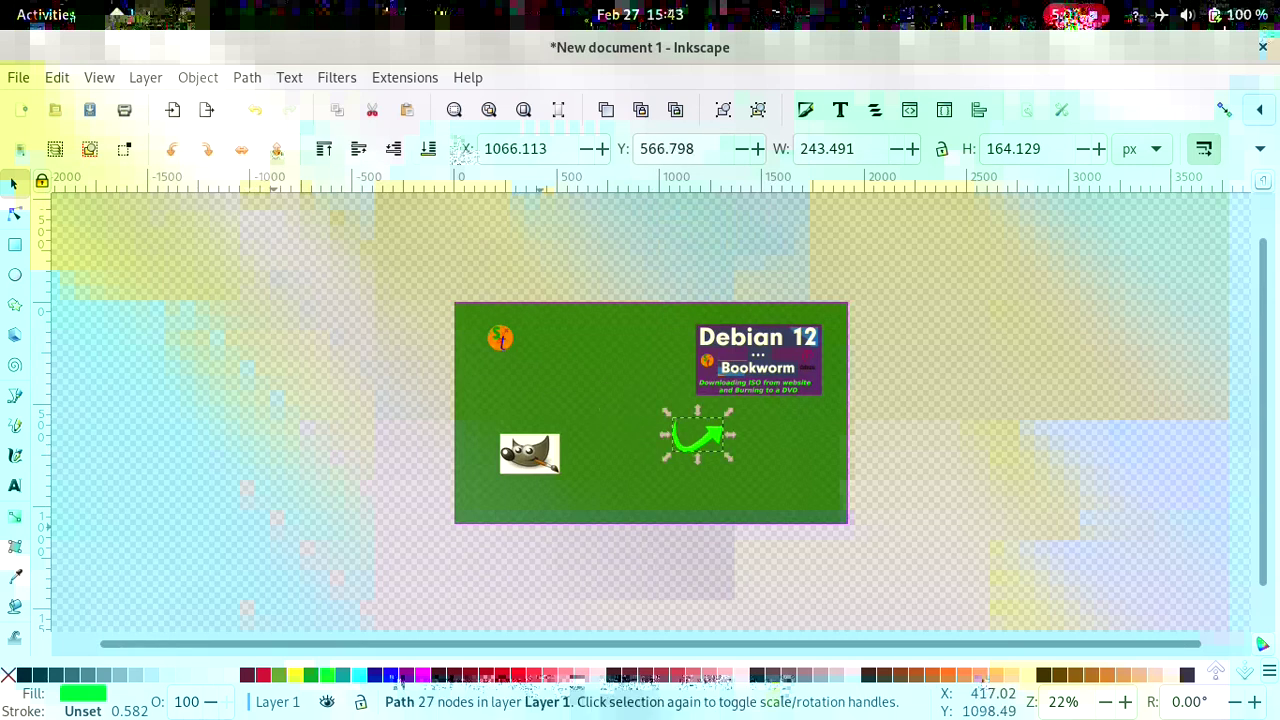
Step: Fill the arrow with yellow and enlarge it to about 686 × 403 px, positioned at about X 724, Y 473 px
{"action": "left_click", "coordinate": [358, 675]}
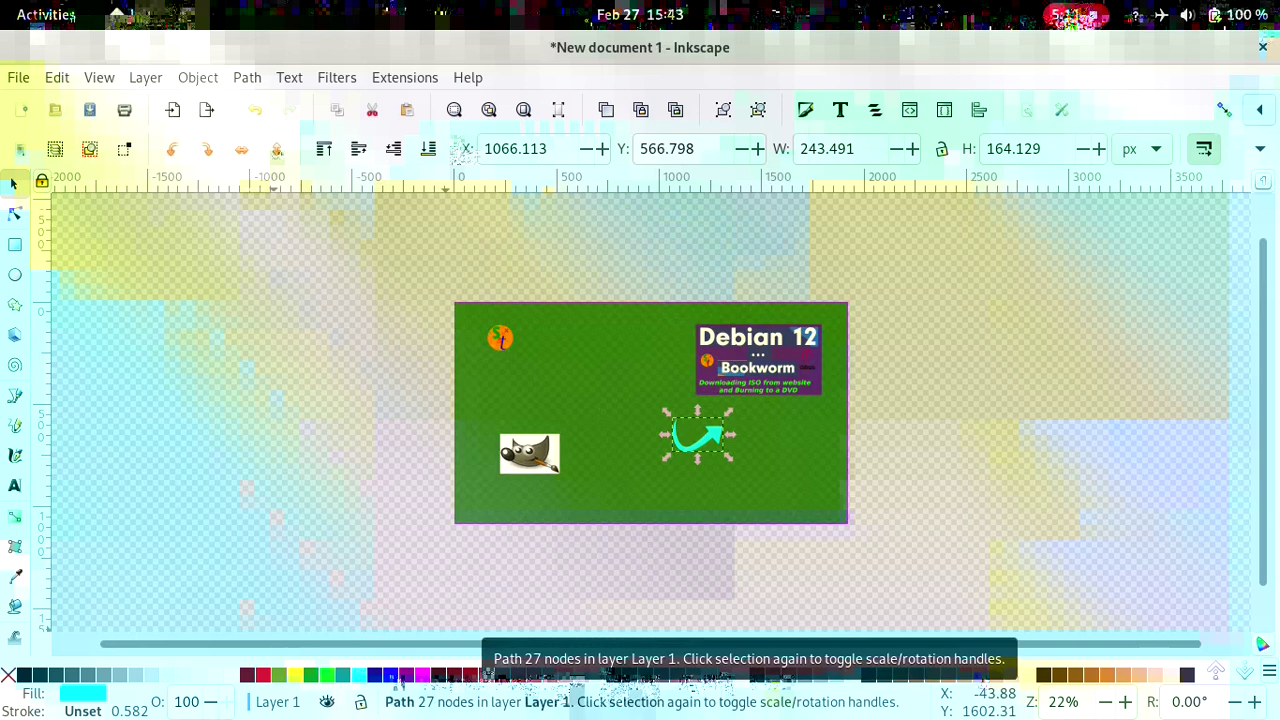
{"action": "left_click", "coordinate": [296, 675]}
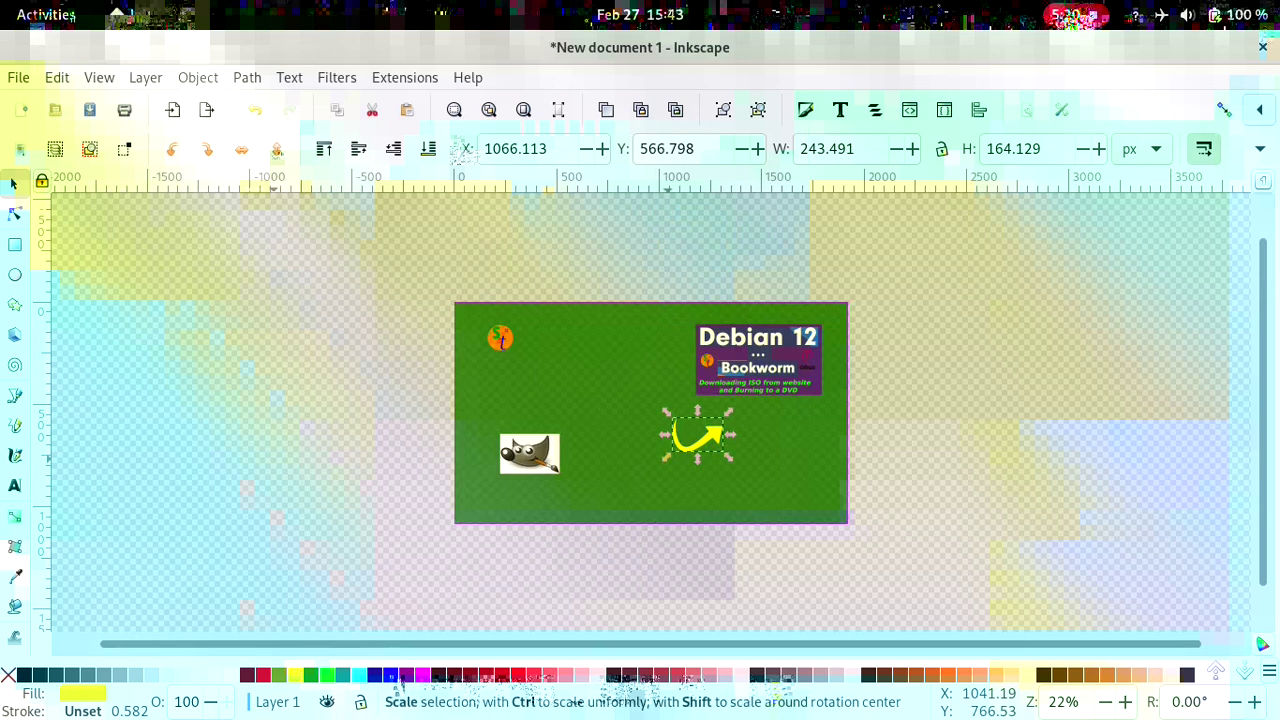
{"action": "left_click_drag", "start_coordinate": [664, 460], "coordinate": [582, 500]}
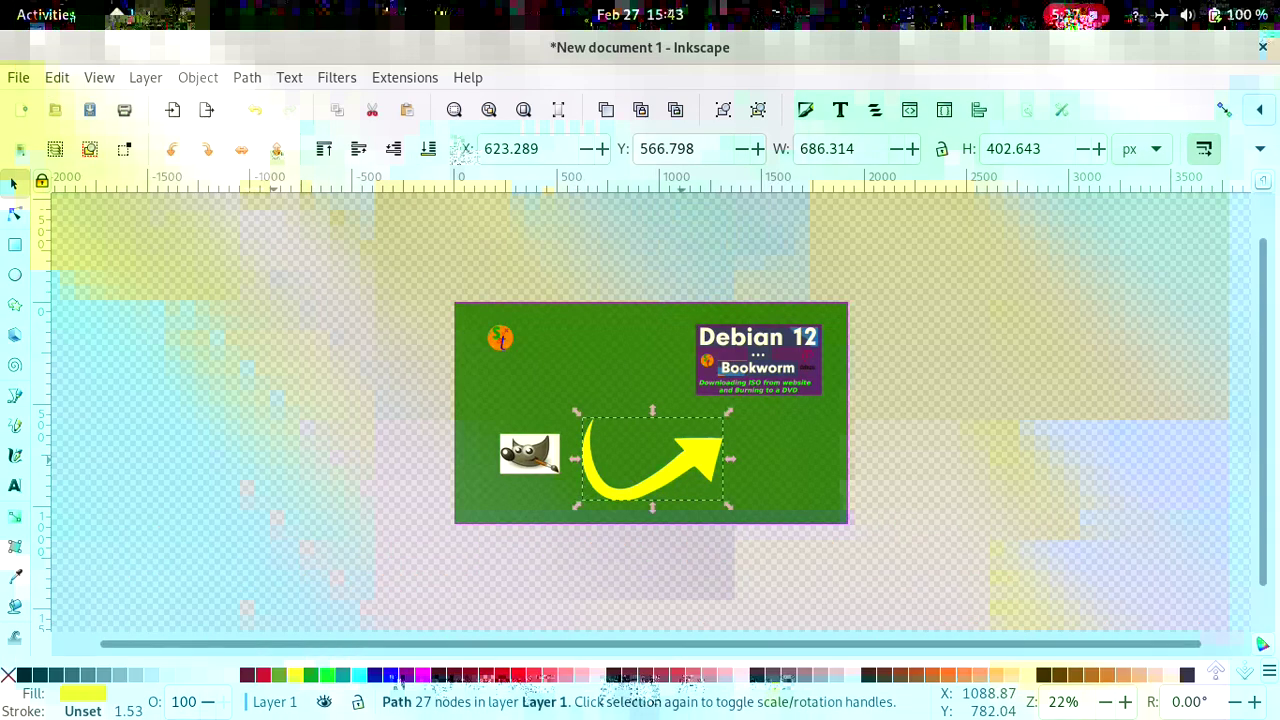
{"action": "left_click_drag", "start_coordinate": [689, 452], "coordinate": [715, 433]}
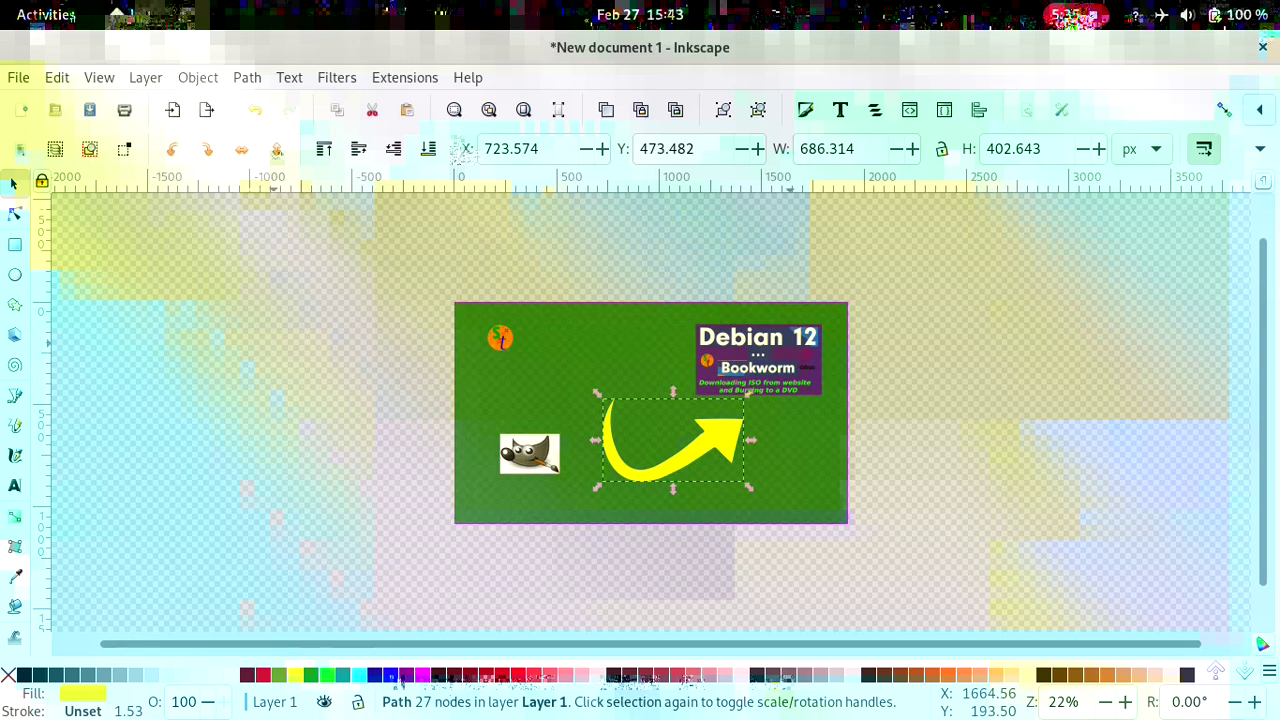
Step: Lock the width-height ratio and enlarge the Debian 12 thumbnail image to about 823 × 463 px
{"action": "left_click", "coordinate": [804, 343]}
{"action": "right_click", "coordinate": [795, 345]}
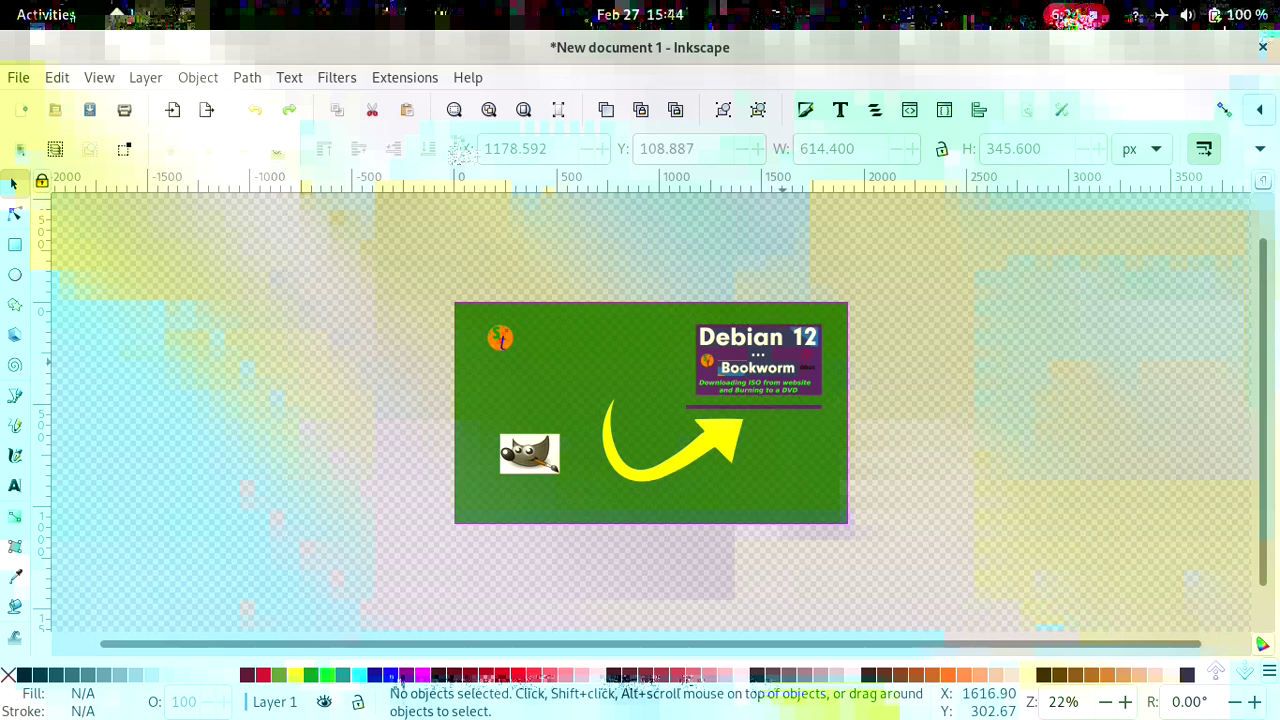
{"action": "left_click", "coordinate": [789, 362]}
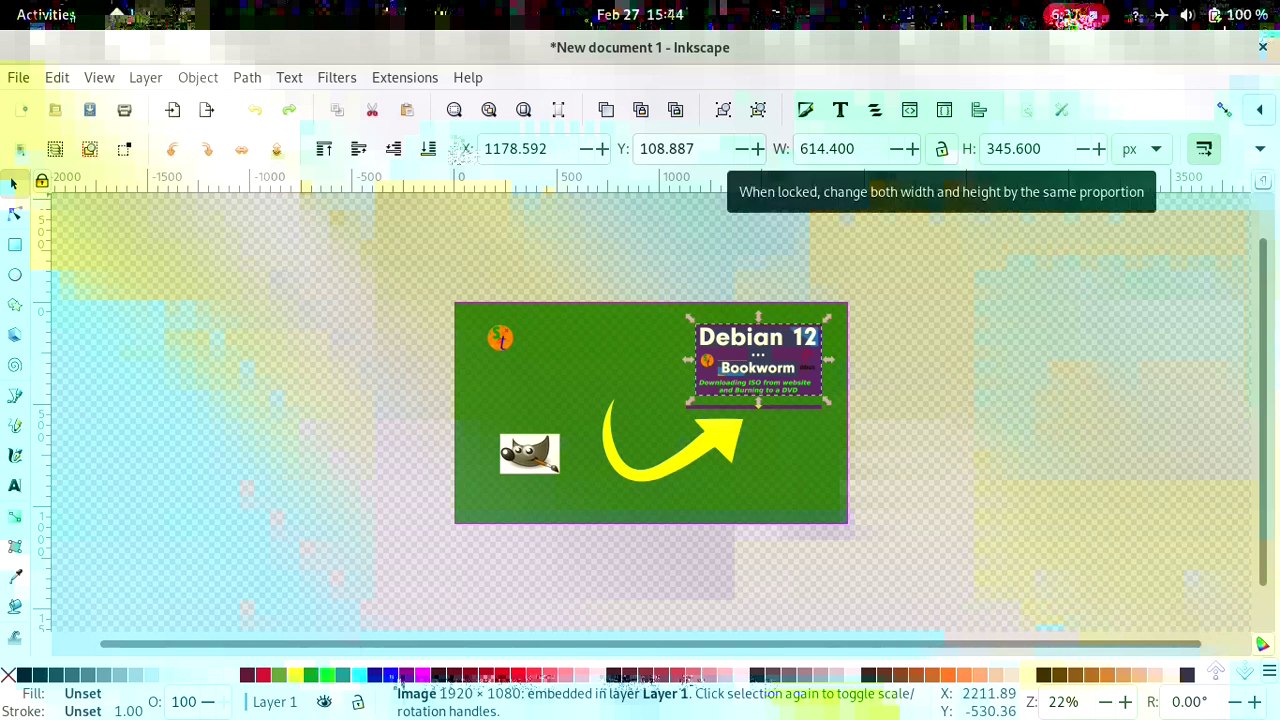
{"action": "left_click", "coordinate": [941, 148]}
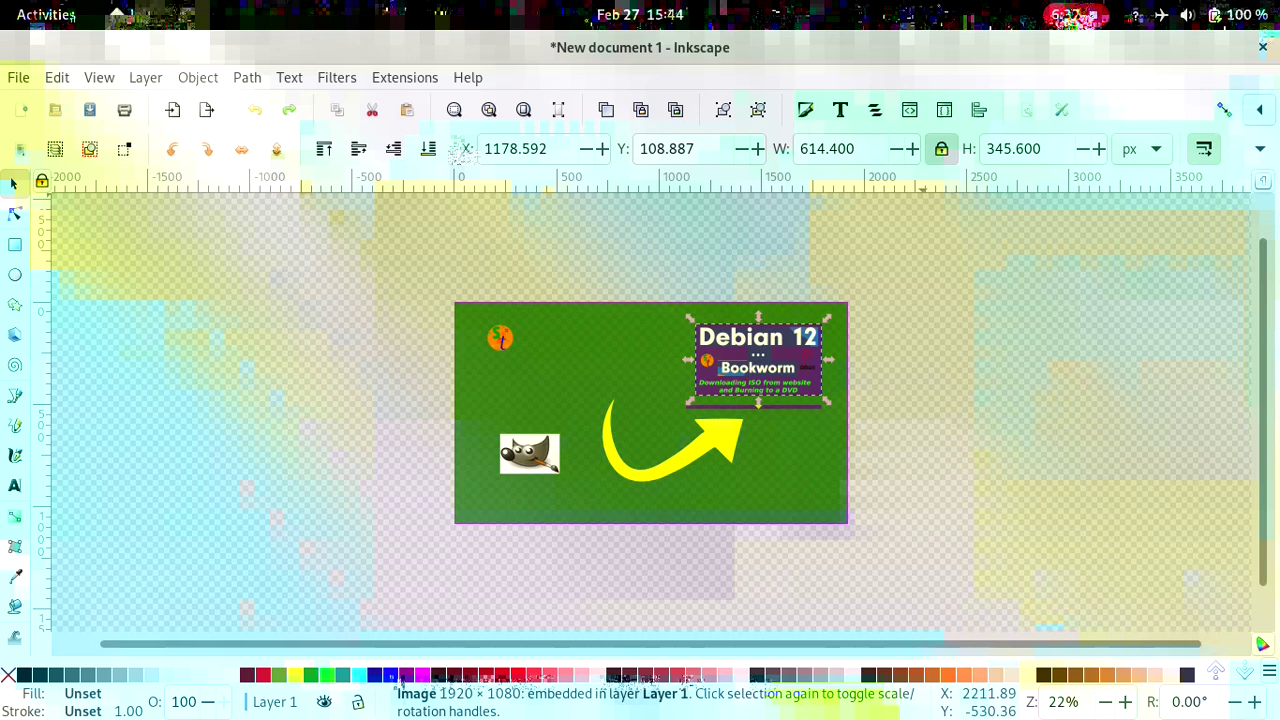
{"action": "left_click_drag", "start_coordinate": [689, 402], "coordinate": [663, 410]}
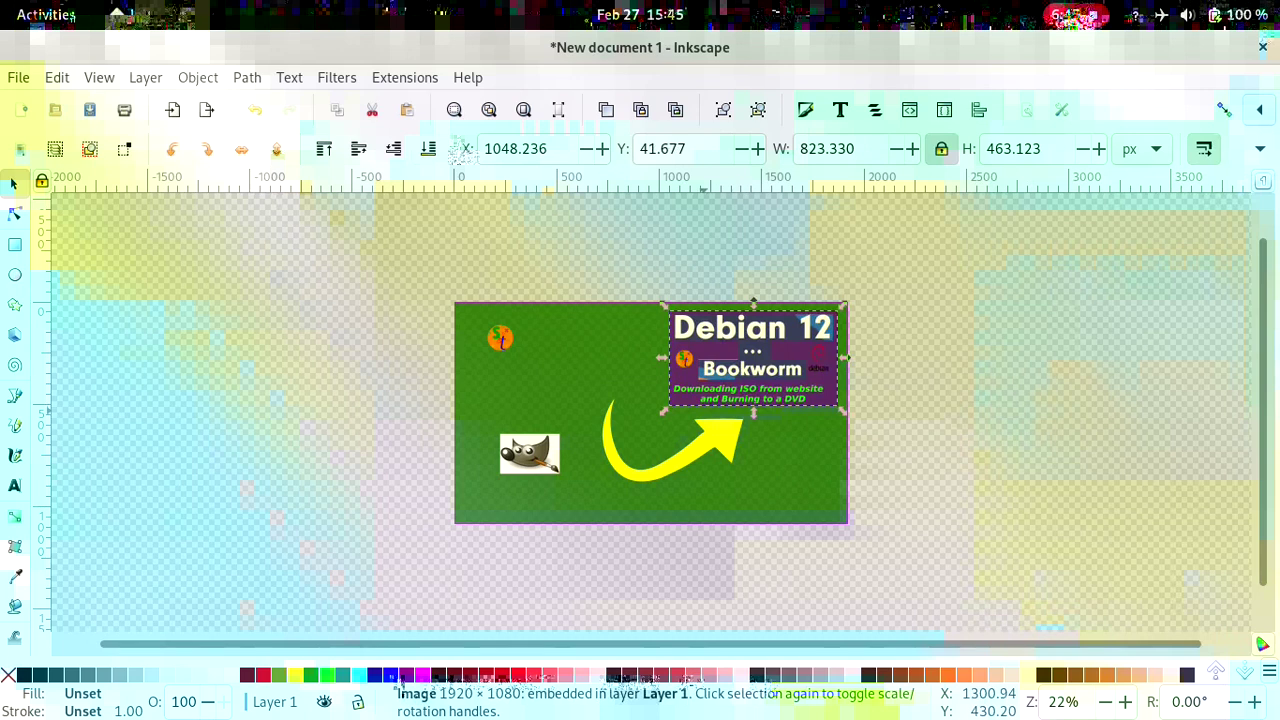
Step: Rotate the yellow arrow 2.6° counterclockwise with the Transform settings
{"action": "left_click", "coordinate": [688, 457]}
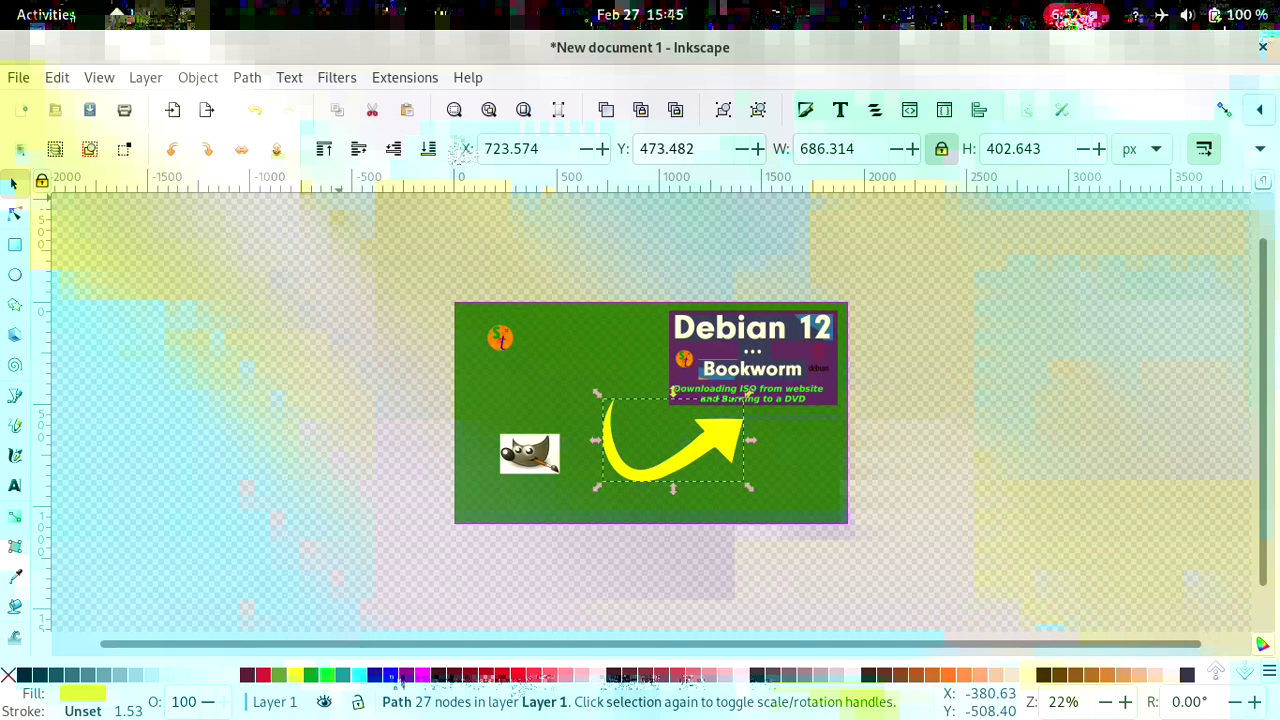
{"action": "left_click", "coordinate": [197, 77]}
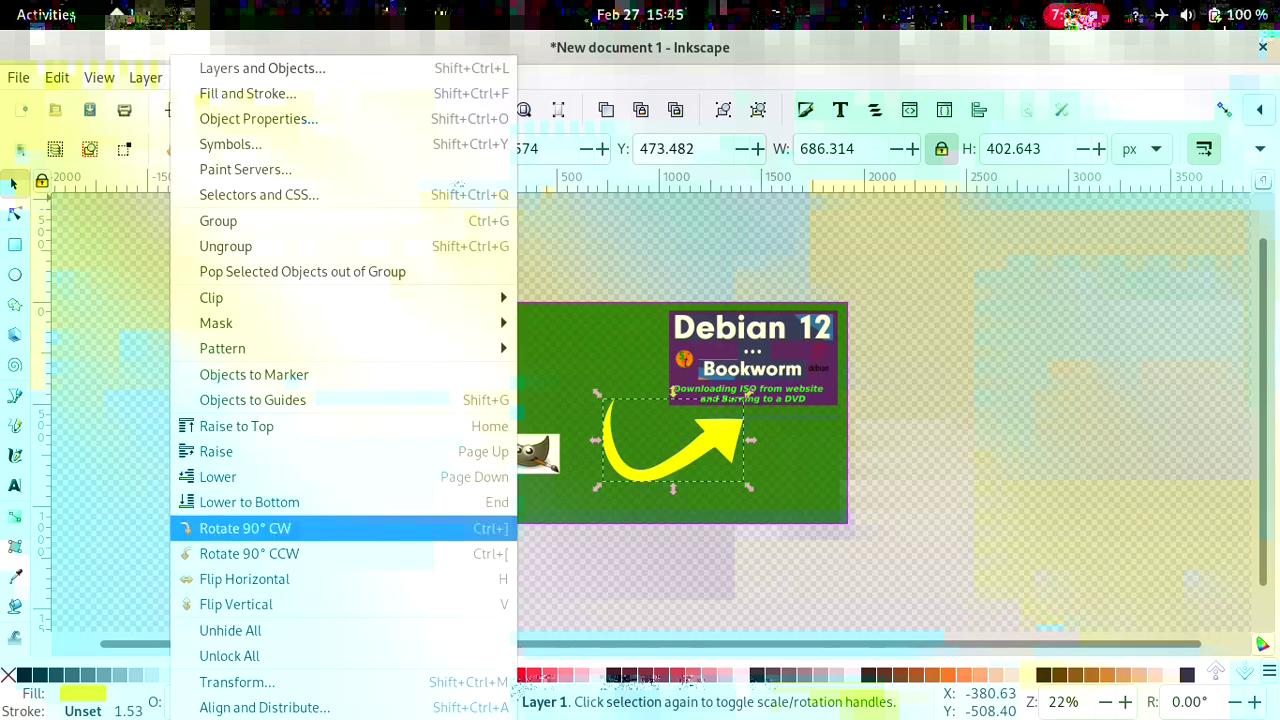
{"action": "left_click", "coordinate": [237, 682]}
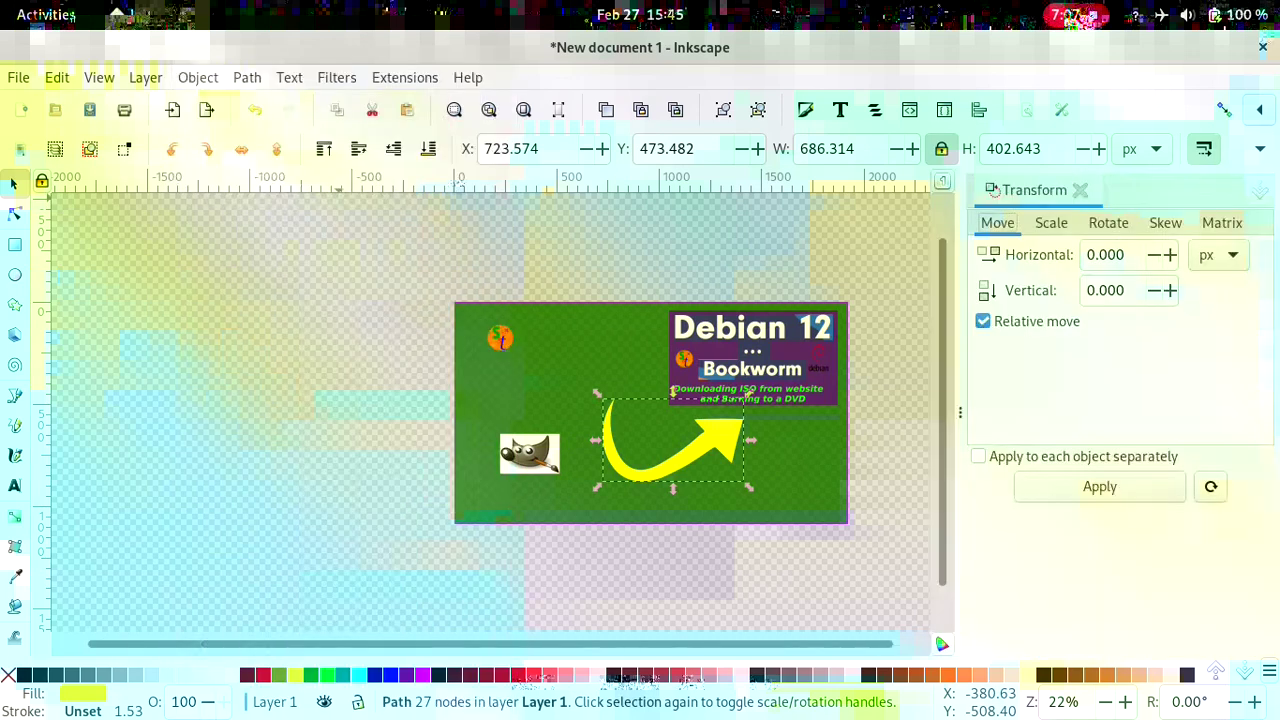
{"action": "left_click", "coordinate": [1108, 222]}
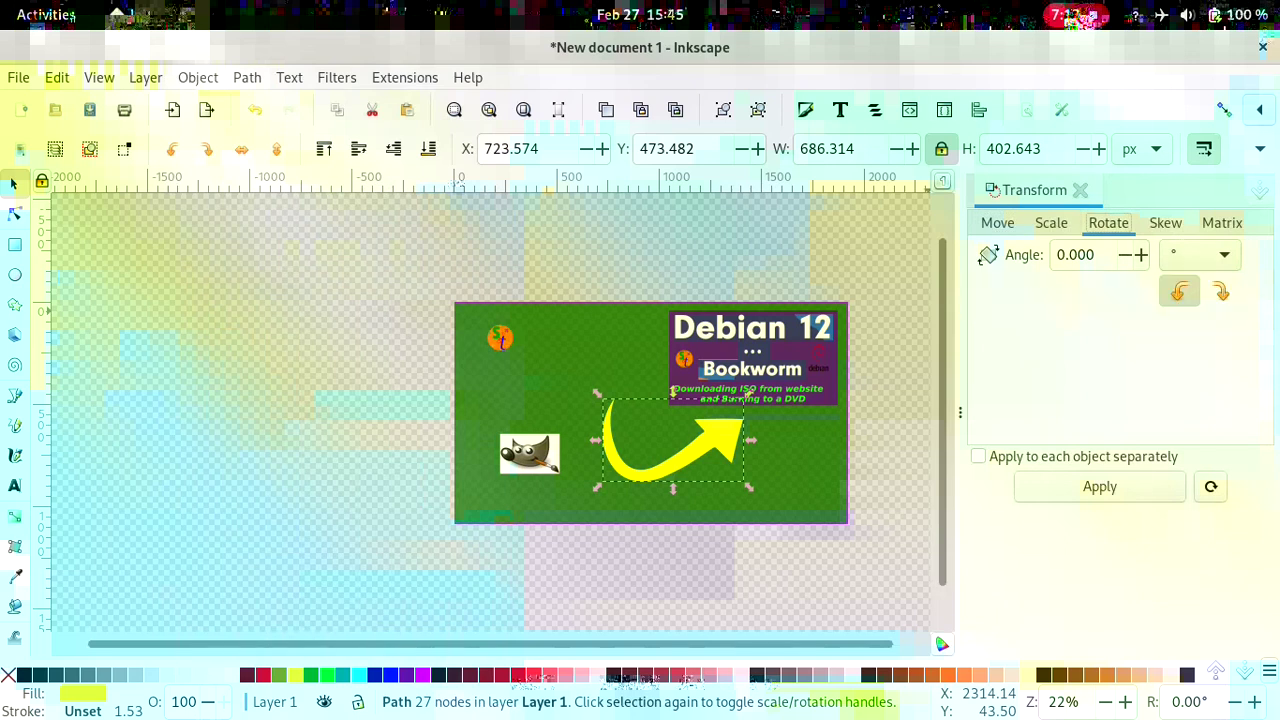
{"action": "left_click", "coordinate": [1141, 255]}
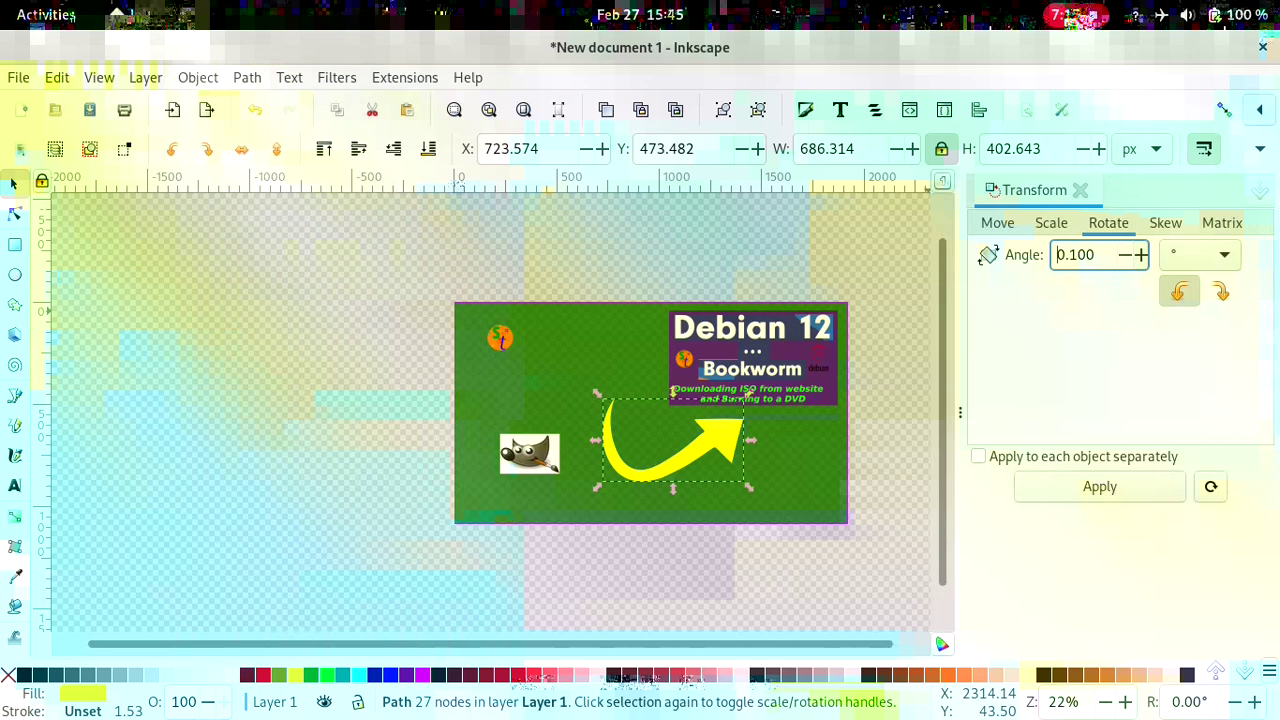
{"action": "left_click", "coordinate": [1141, 255]}
{"action": "left_click", "coordinate": [1141, 255]}
{"action": "left_click", "coordinate": [1100, 487]}
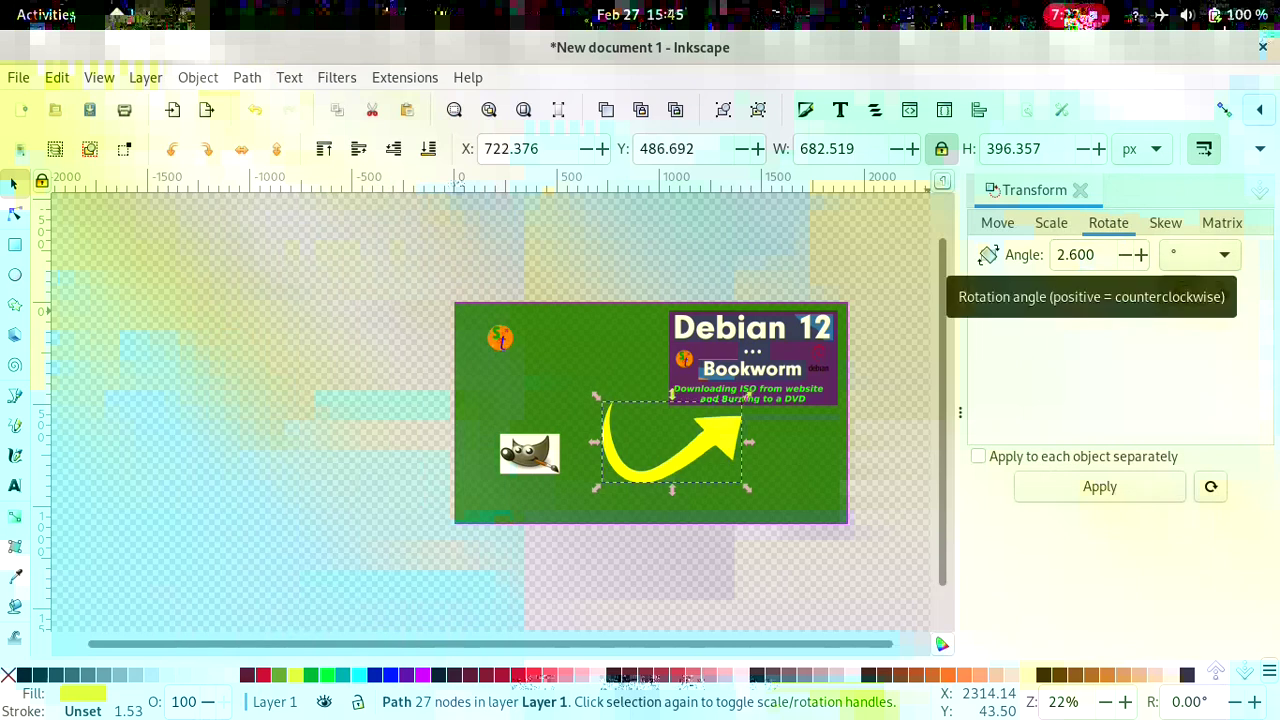
Step: Rotate the yellow arrow by a further 12.6° counterclockwise
{"action": "left_click", "coordinate": [1058, 255]}
{"action": "type", "text": "1"}
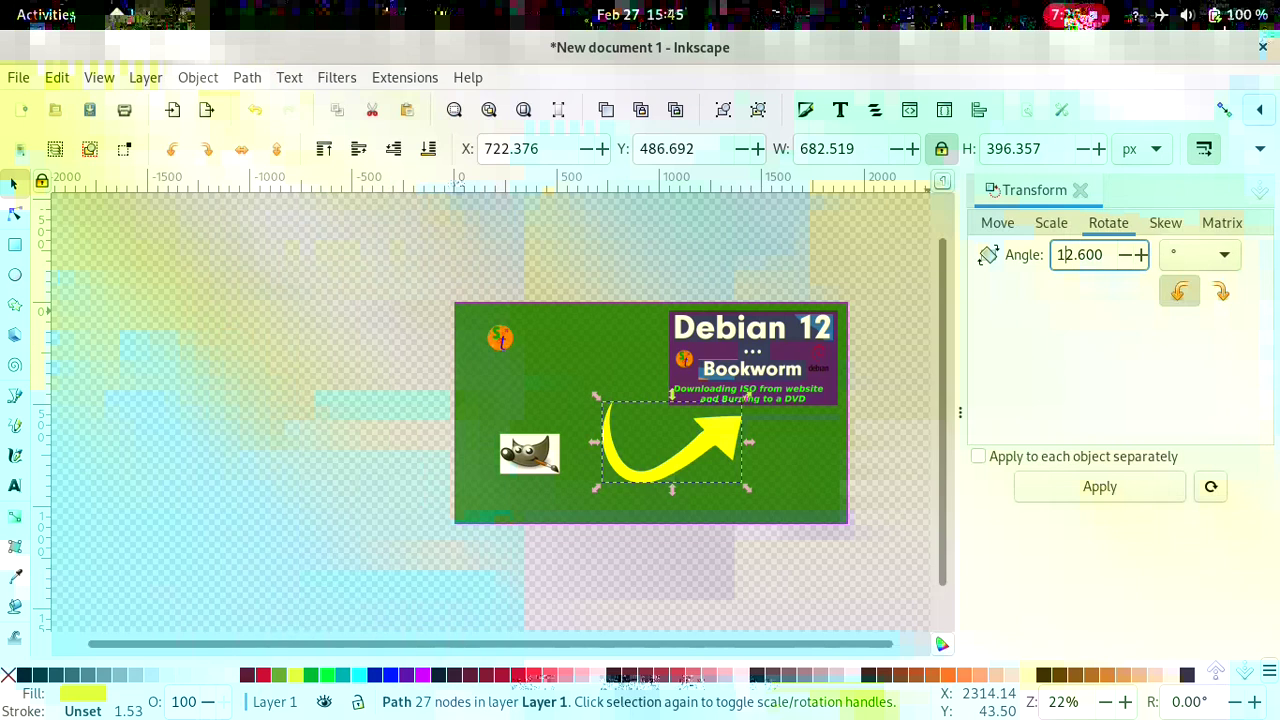
{"action": "key", "text": "Return"}
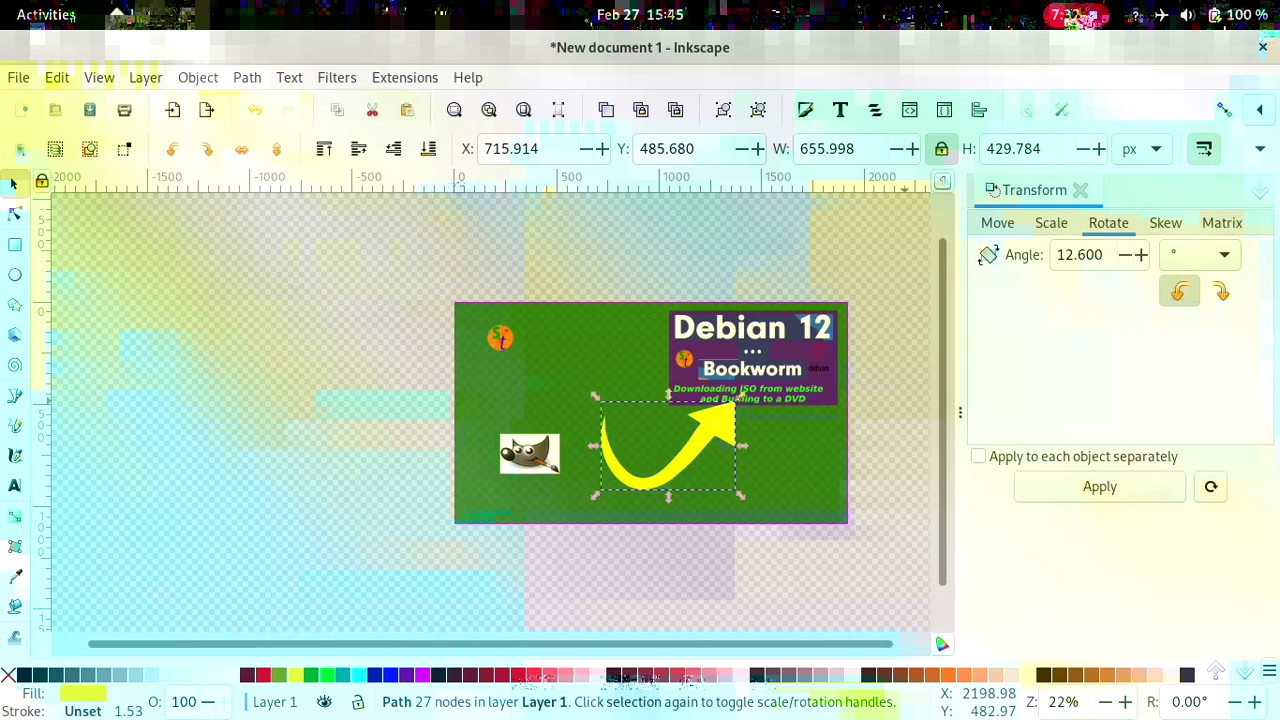
Step: Move the GIMP mascot image up to about X 232, Y 426 px
{"action": "left_click", "coordinate": [534, 457]}
{"action": "left_click_drag", "start_coordinate": [534, 457], "coordinate": [543, 415]}
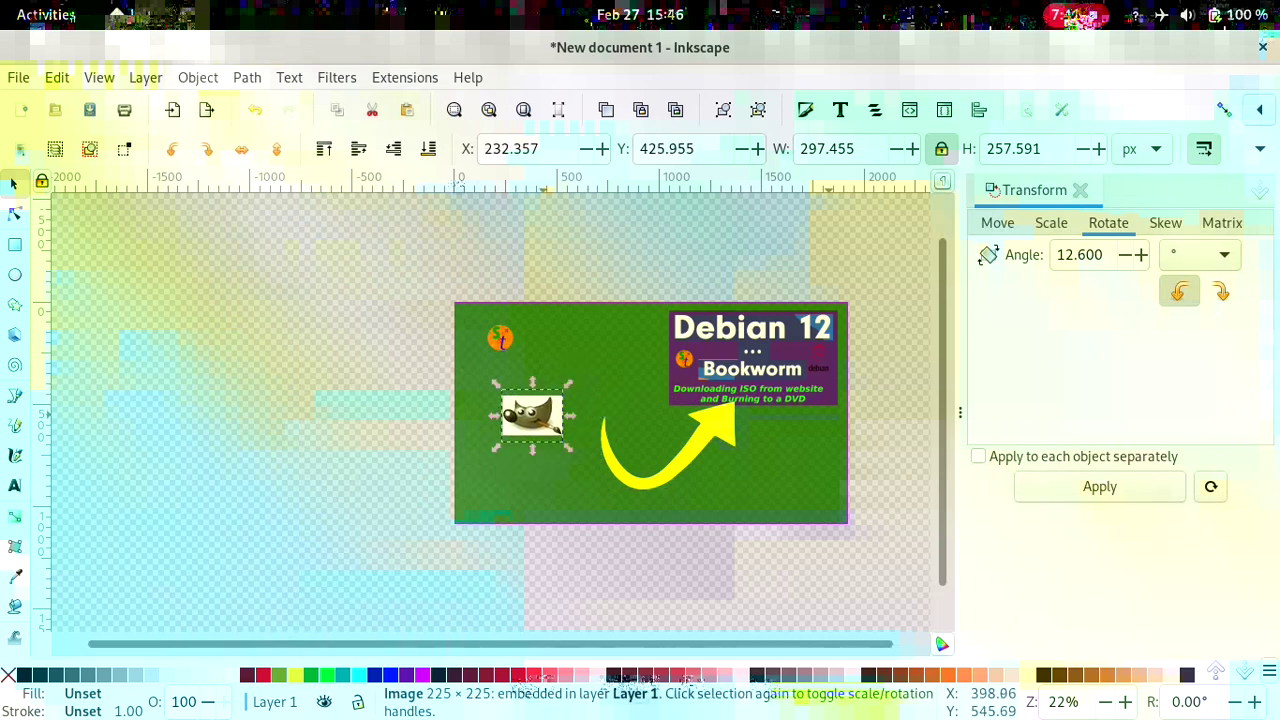
{"action": "left_click", "coordinate": [543, 418]}
Step: Rotate the yellow arrow a further 22.6° counterclockwise and move it to about X 539, Y 500 px
{"action": "left_click", "coordinate": [719, 437]}
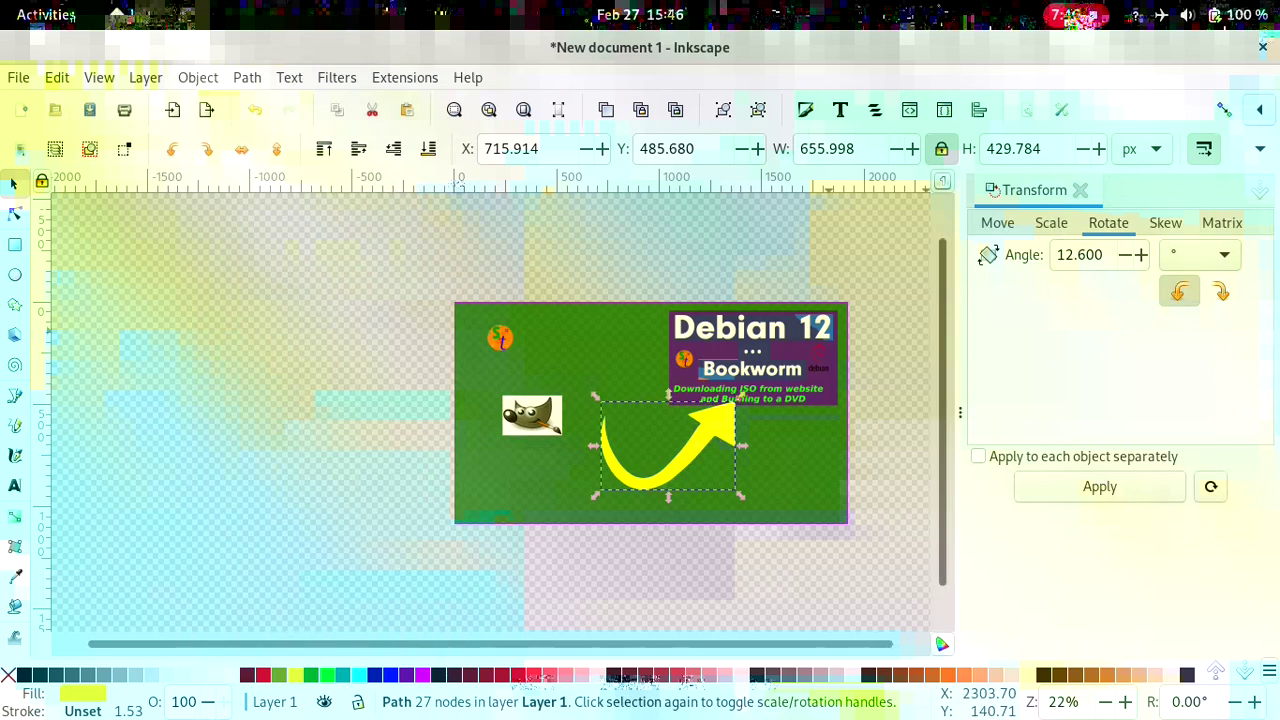
{"action": "left_click", "coordinate": [1064, 254]}
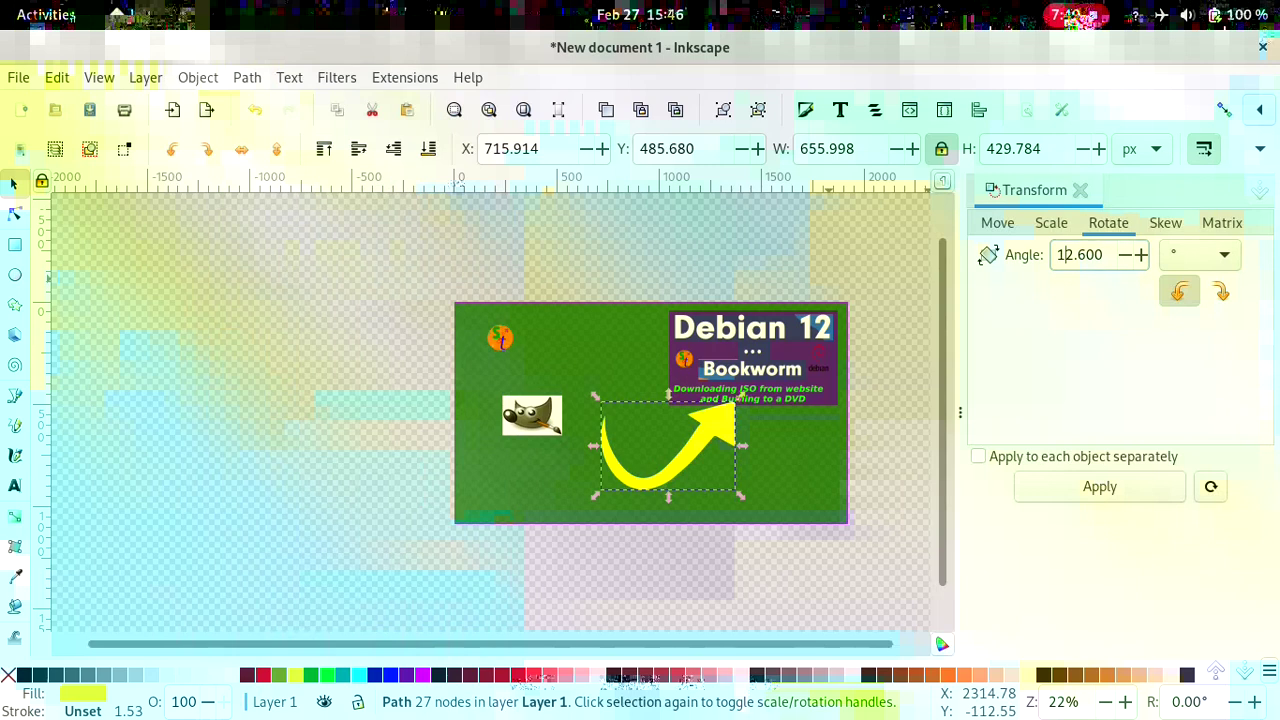
{"action": "key", "text": "BackSpace"}
{"action": "type", "text": "2"}
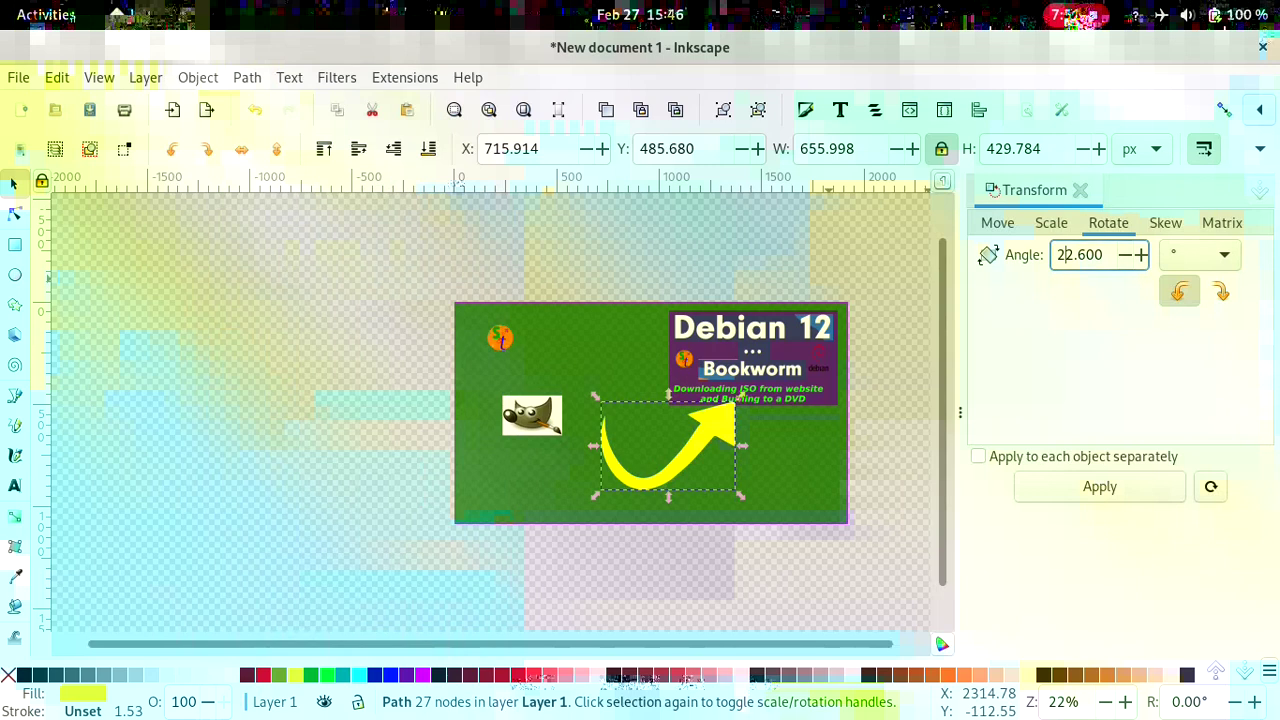
{"action": "left_click", "coordinate": [1099, 487]}
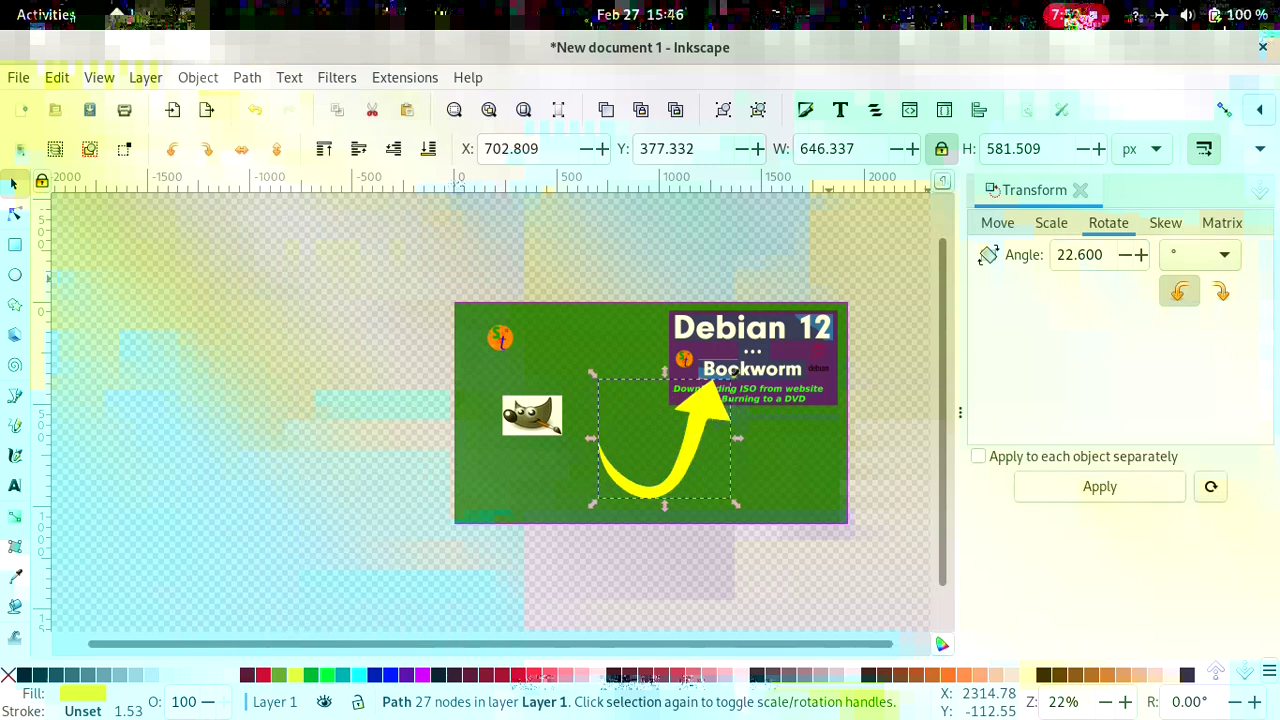
{"action": "left_click_drag", "start_coordinate": [706, 406], "coordinate": [673, 431]}
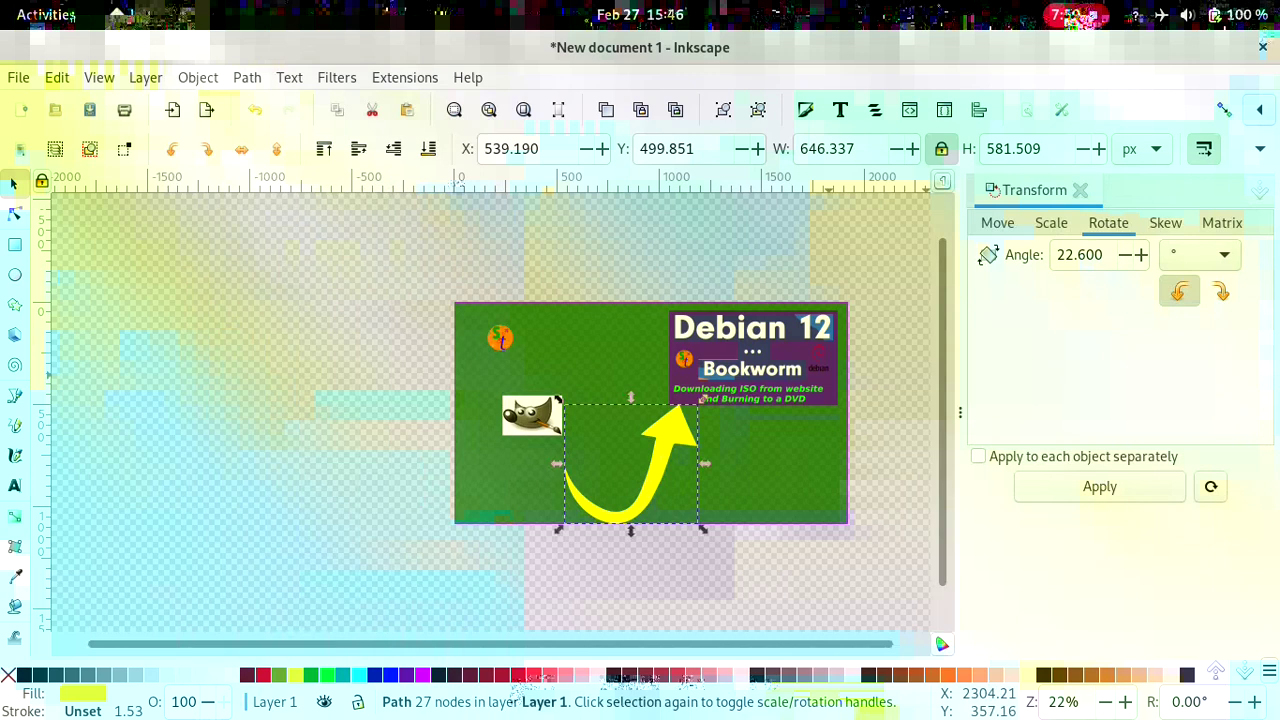
Step: Rotate the yellow arrow back 18° clockwise and clear the selection
{"action": "left_click_drag", "start_coordinate": [1079, 255], "coordinate": [1055, 255]}
{"action": "type", "text": "18"}
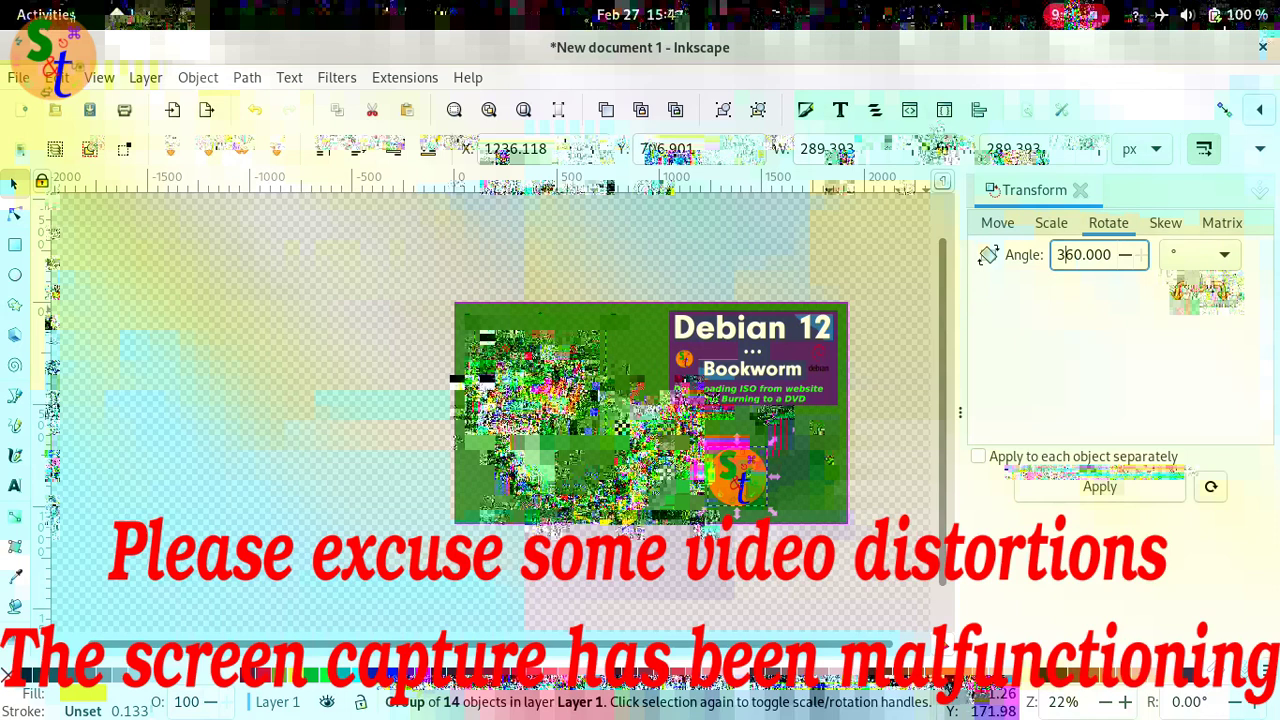
{"action": "key", "text": "Escape"}
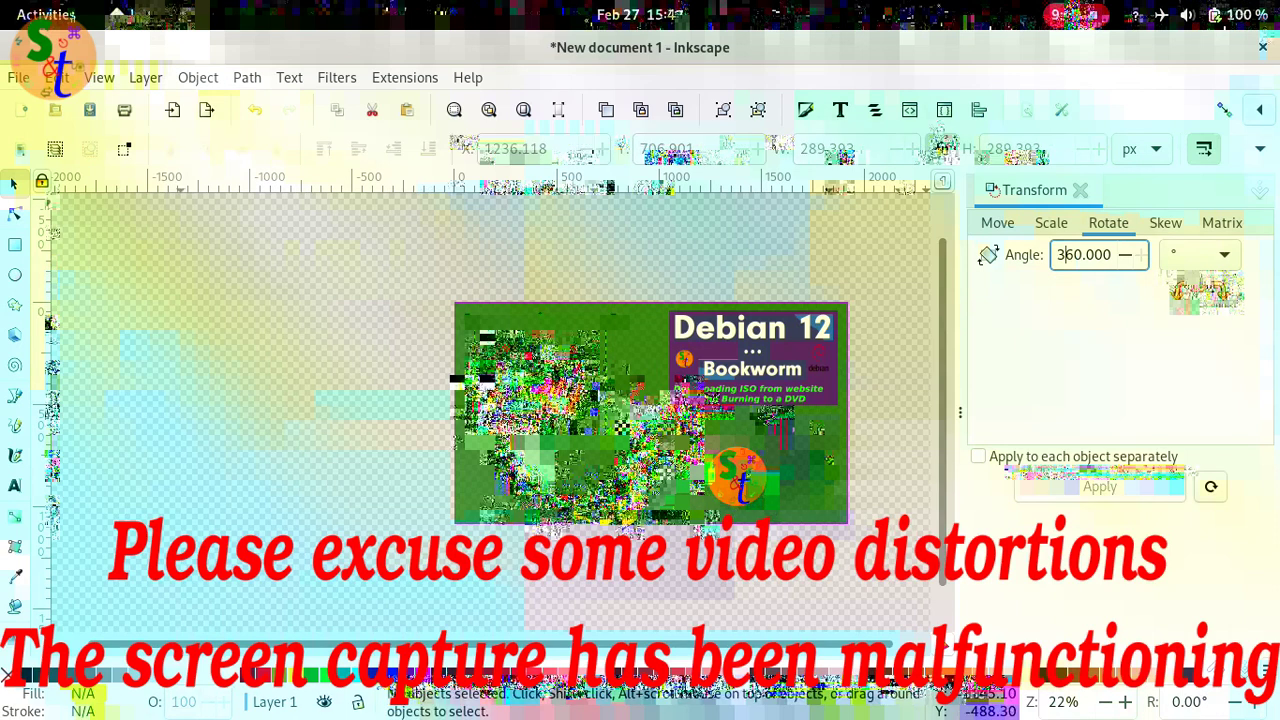
Step: Export the page as a 1920 × 1080 px PNG named thumbnail.png in the Documents/yt/yt-tools/gimp folder
{"action": "left_click", "coordinate": [18, 77]}
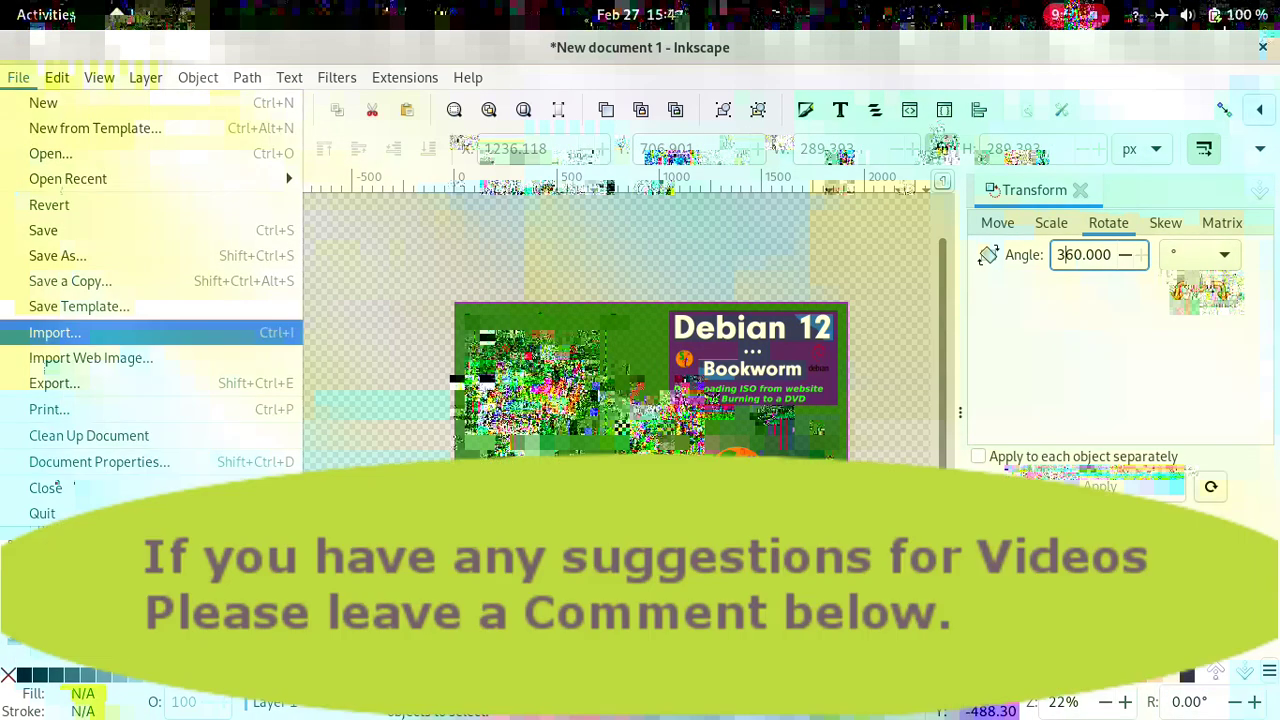
{"action": "left_click", "coordinate": [56, 332]}
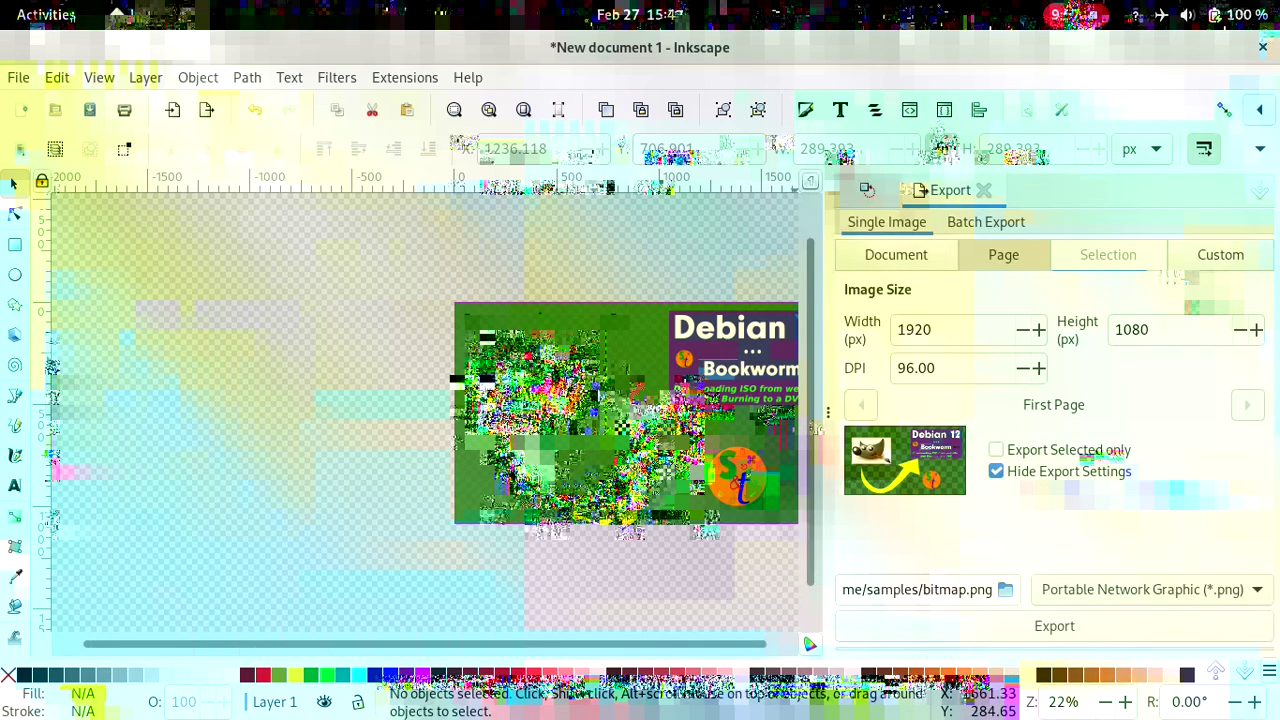
{"action": "left_click", "coordinate": [1006, 590]}
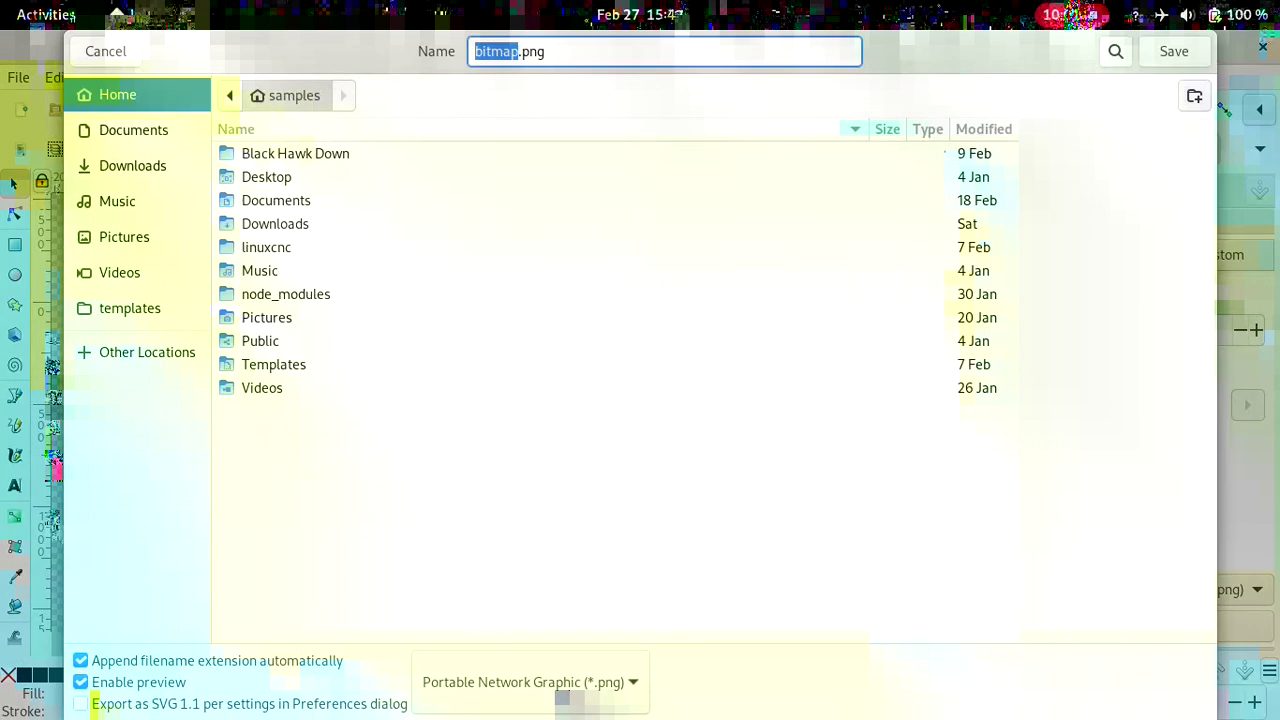
{"action": "left_click", "coordinate": [133, 130]}
{"action": "double_click", "coordinate": [250, 224]}
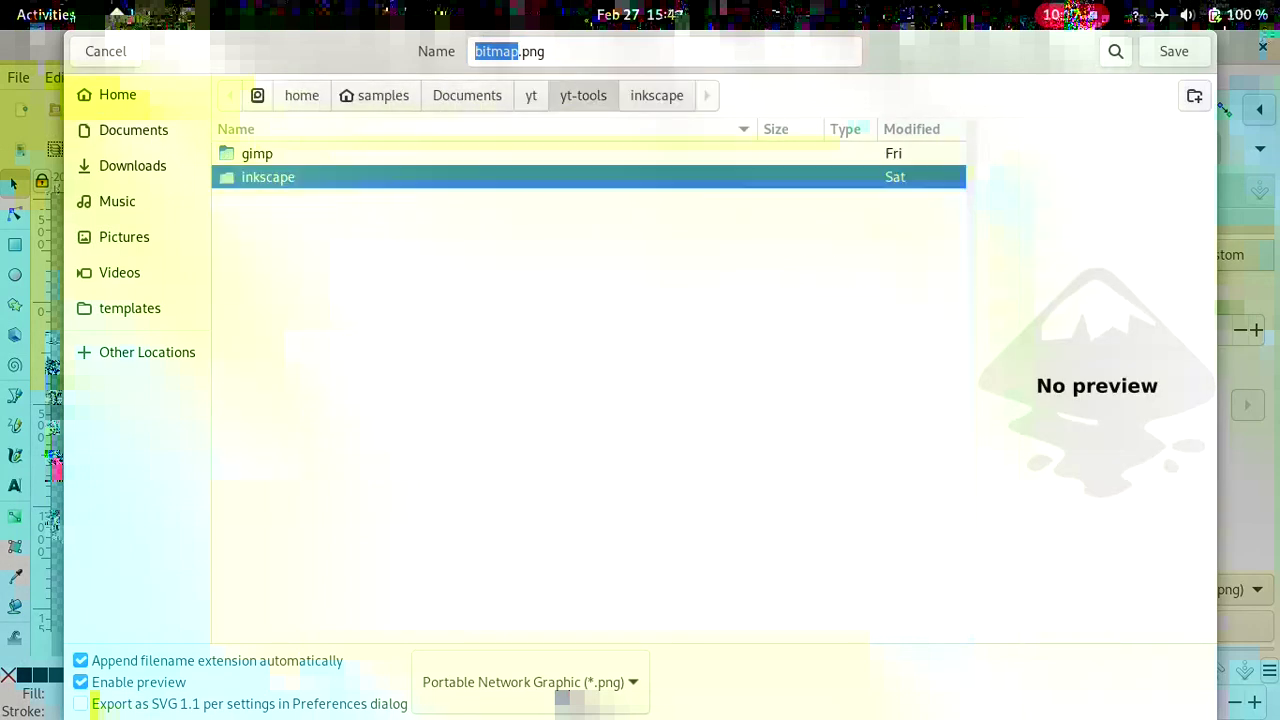
{"action": "left_click", "coordinate": [257, 154]}
{"action": "double_click", "coordinate": [257, 154]}
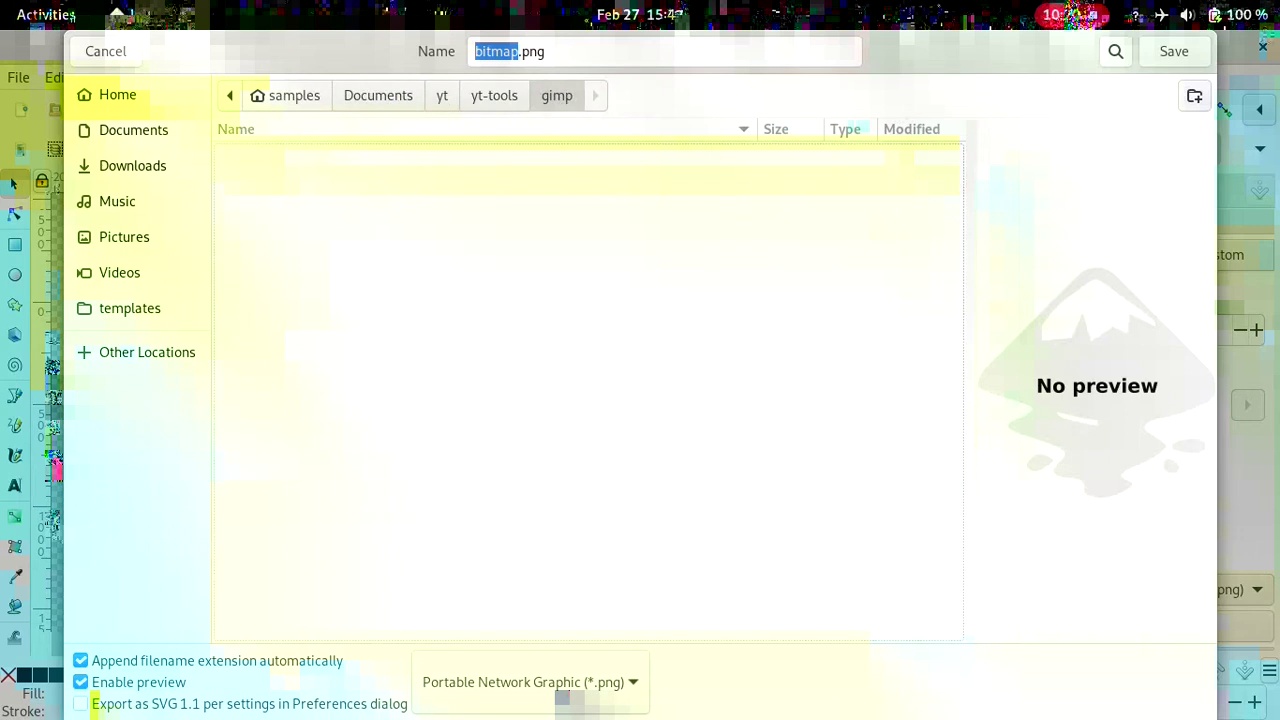
{"action": "type", "text": "thumnail"}
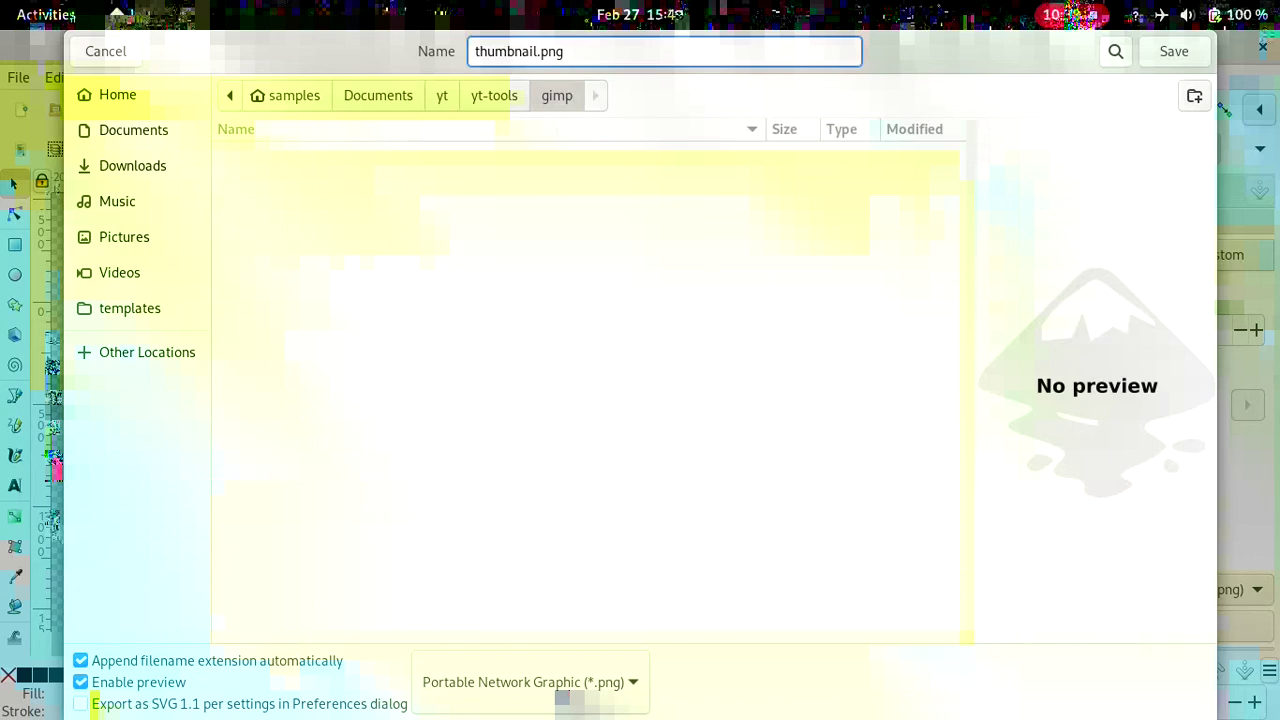
{"action": "left_click", "coordinate": [1174, 52]}
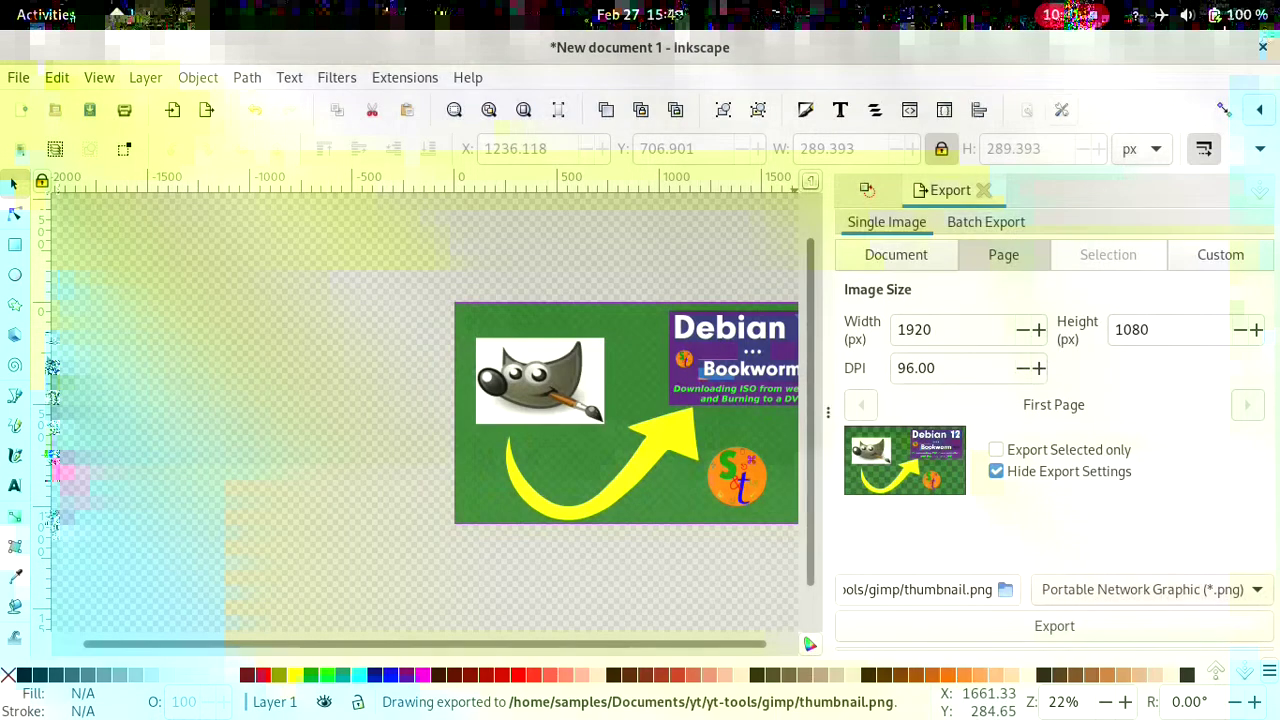
Step: Switch to Files, view the exported thumbnail.png in Image Viewer, and close both to return to Inkscape
{"action": "key", "text": "super"}
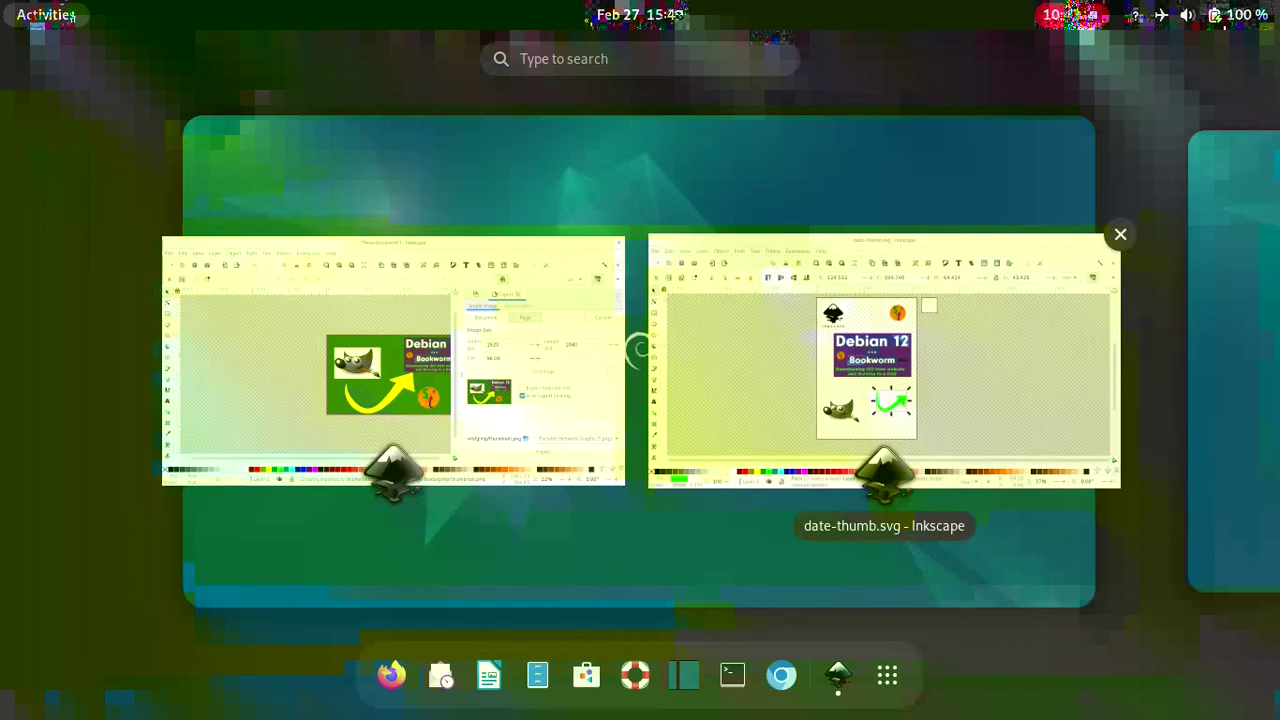
{"action": "left_click", "coordinate": [537, 676]}
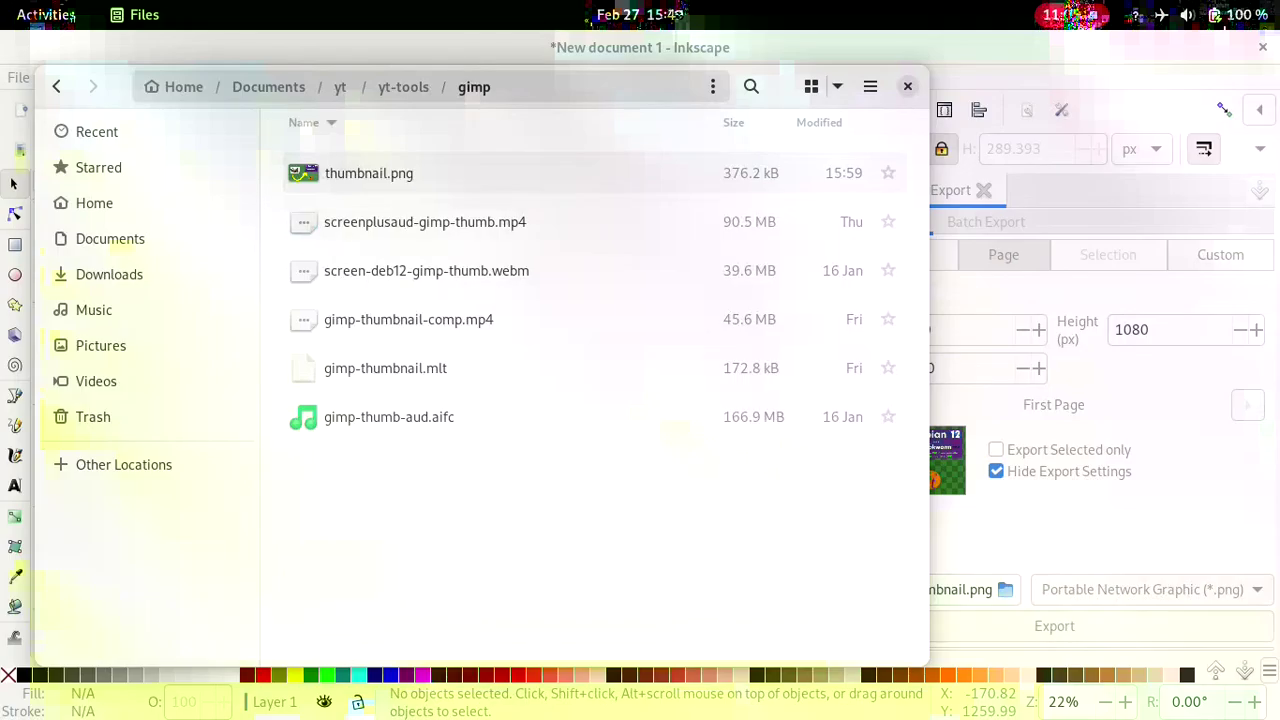
{"action": "left_click", "coordinate": [369, 173]}
{"action": "right_click", "coordinate": [330, 181]}
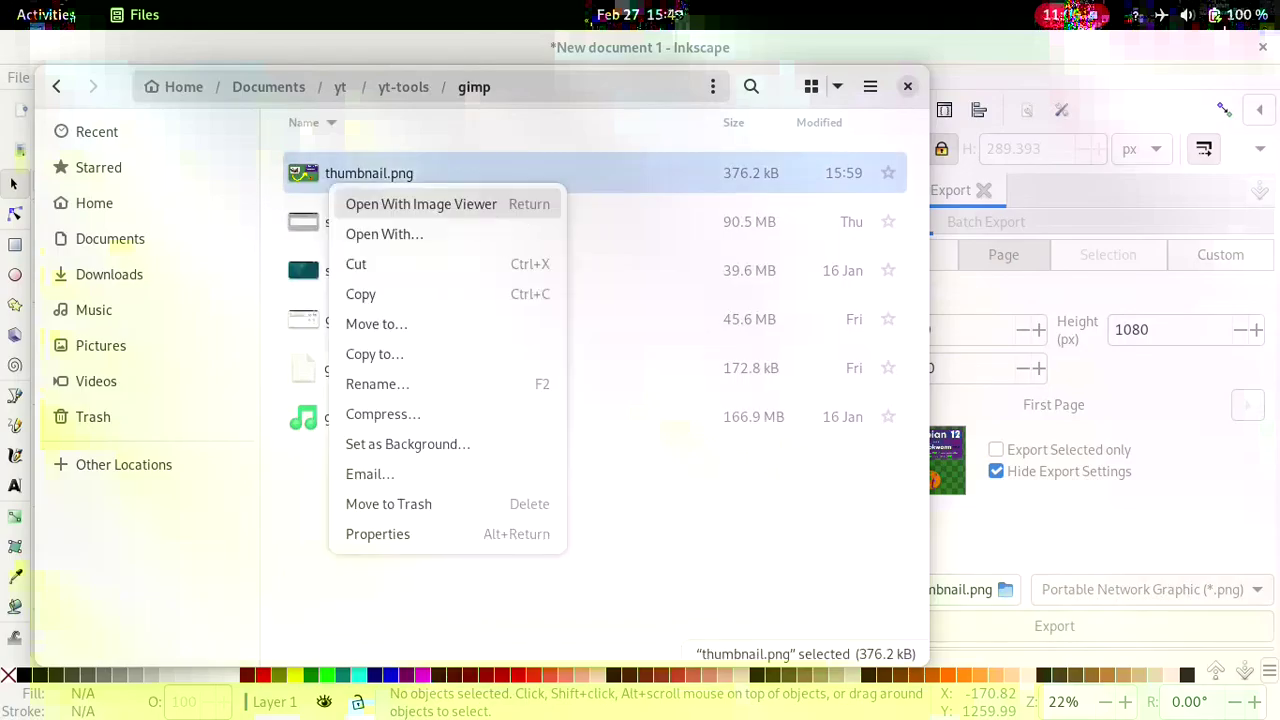
{"action": "key", "text": "Return"}
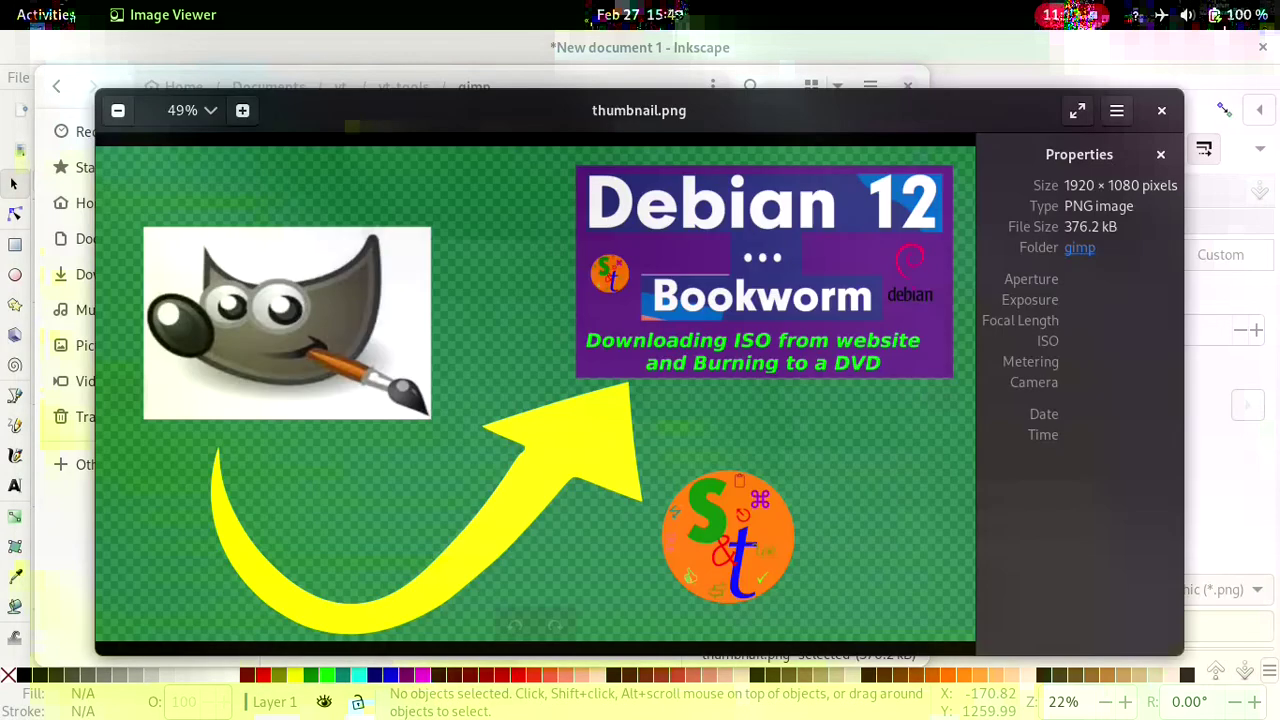
{"action": "key", "text": "ctrl+w"}
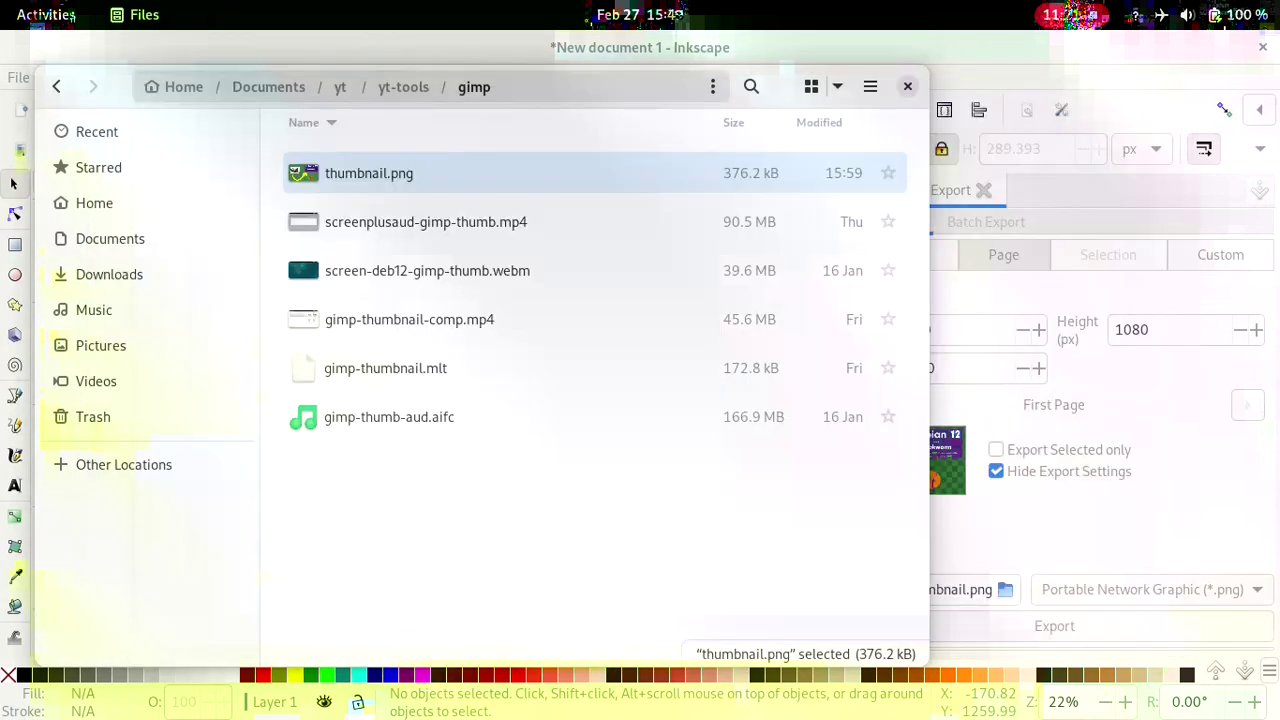
{"action": "key", "text": "ctrl+w"}
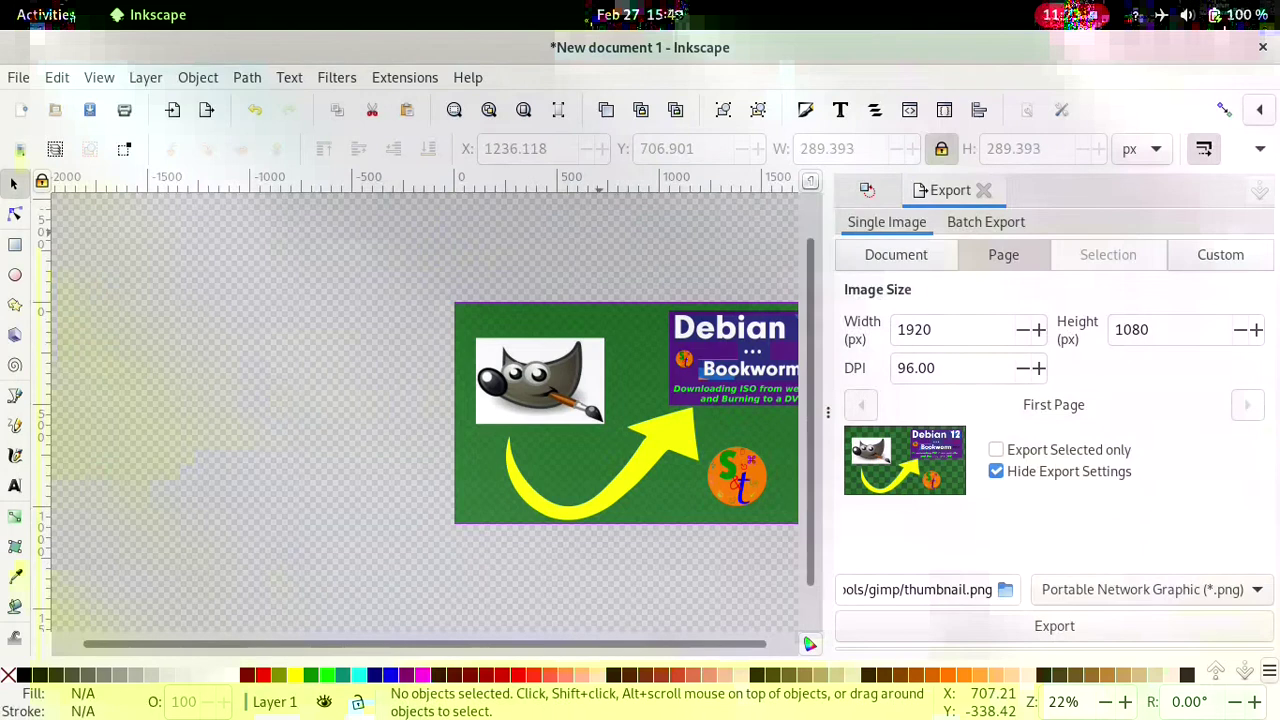
Step: Save the document as thumb-temp.svg in the yt-tools/inkscape folder
{"action": "left_click", "coordinate": [18, 78]}
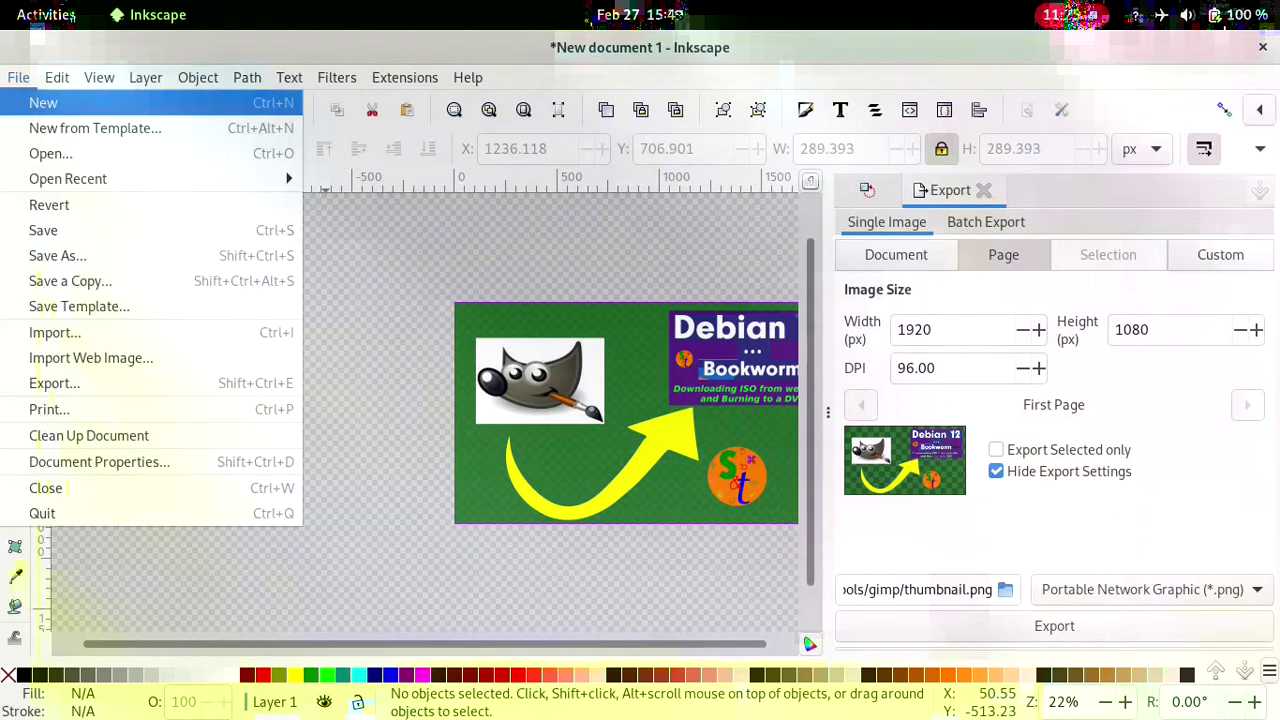
{"action": "left_click", "coordinate": [115, 232]}
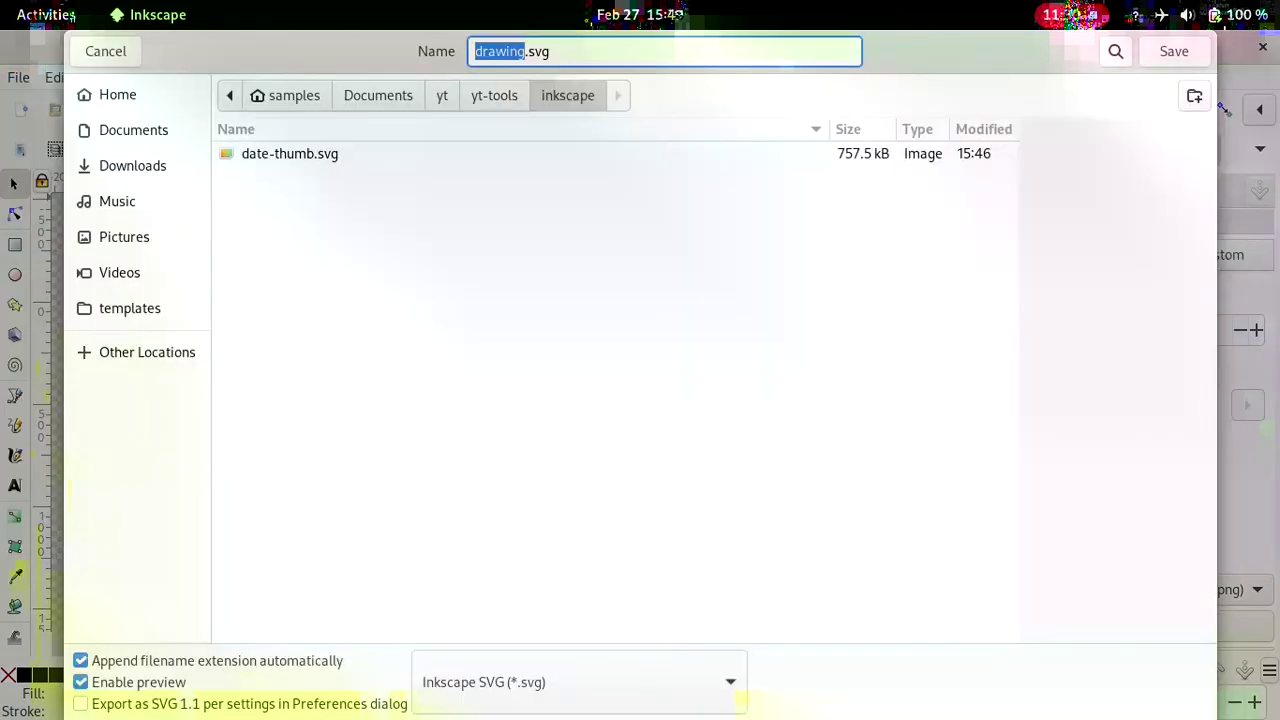
{"action": "left_click", "coordinate": [512, 51]}
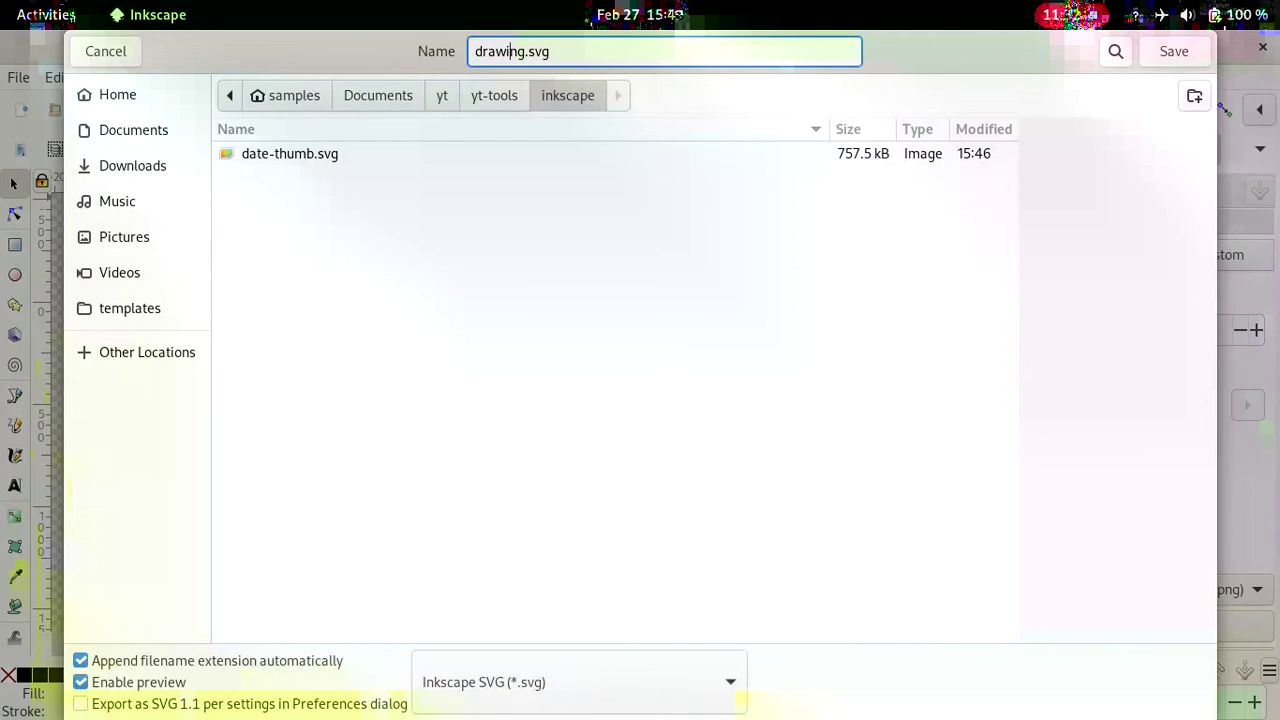
{"action": "double_click", "coordinate": [512, 51]}
{"action": "type", "text": "humb"}
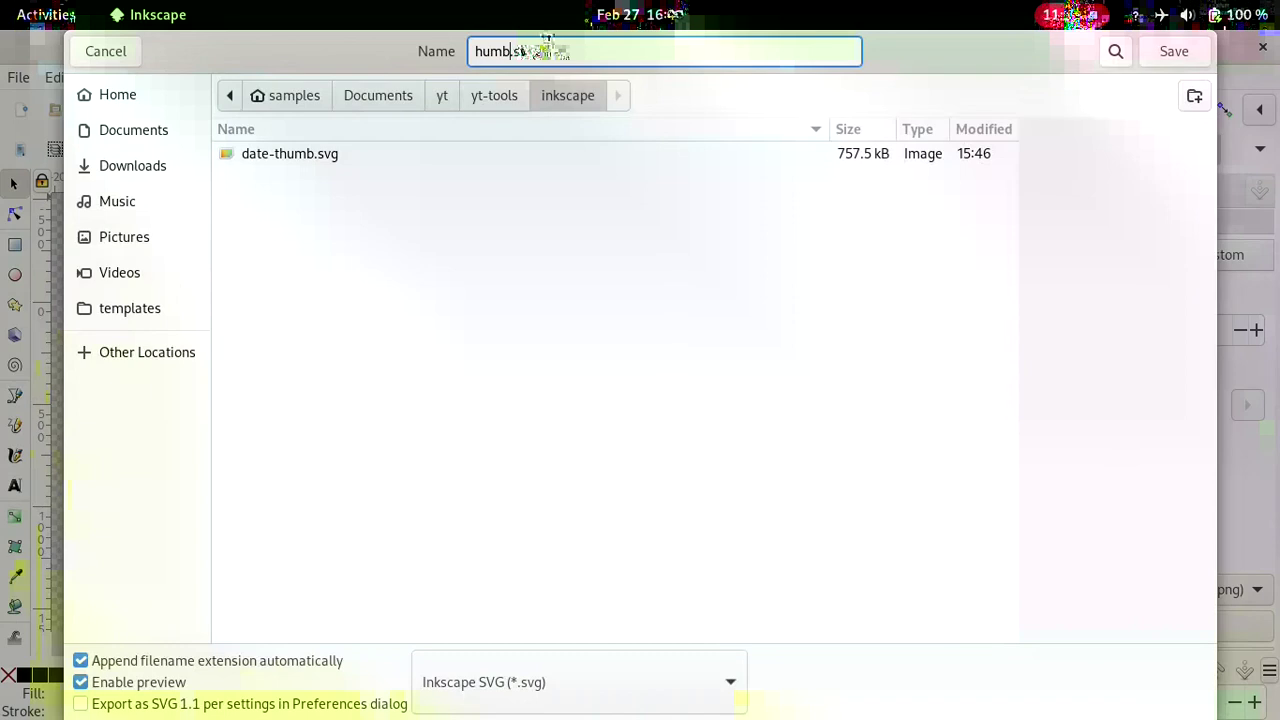
{"action": "key", "text": "Return"}
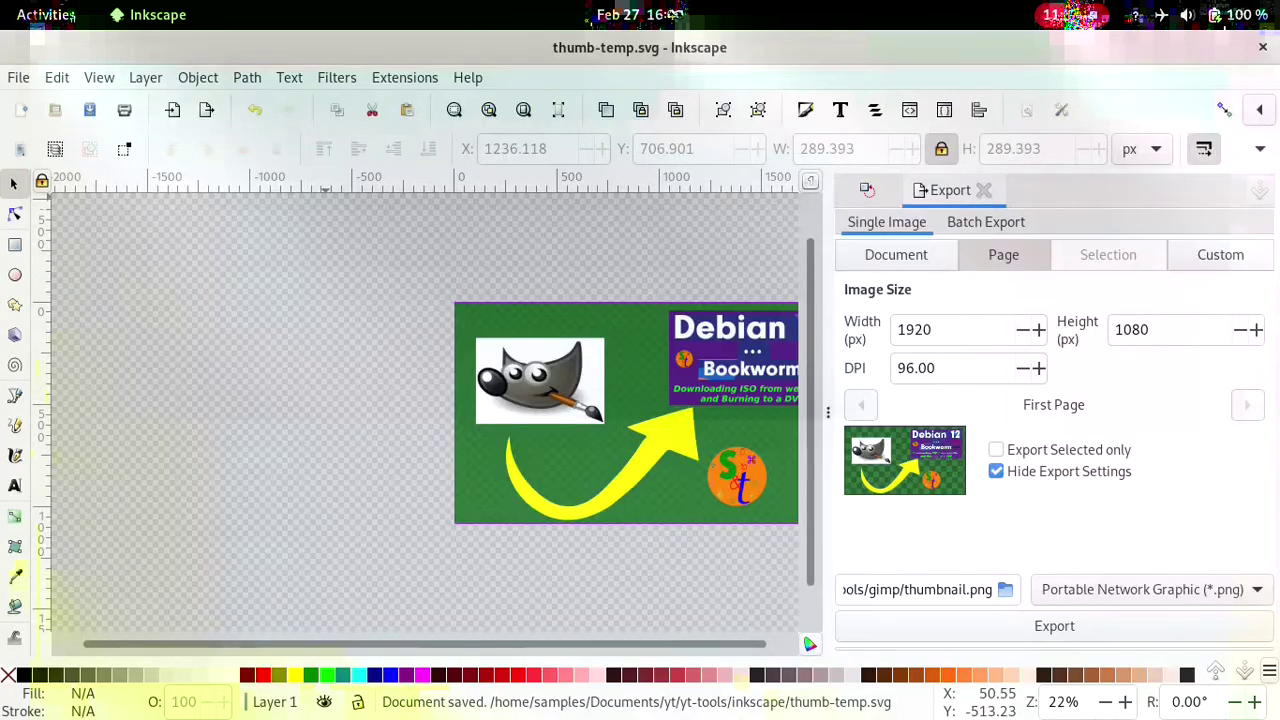
Step: Close the Export settings and delete the Debian 12 thumbnail image from the page
{"action": "left_click", "coordinate": [984, 190]}
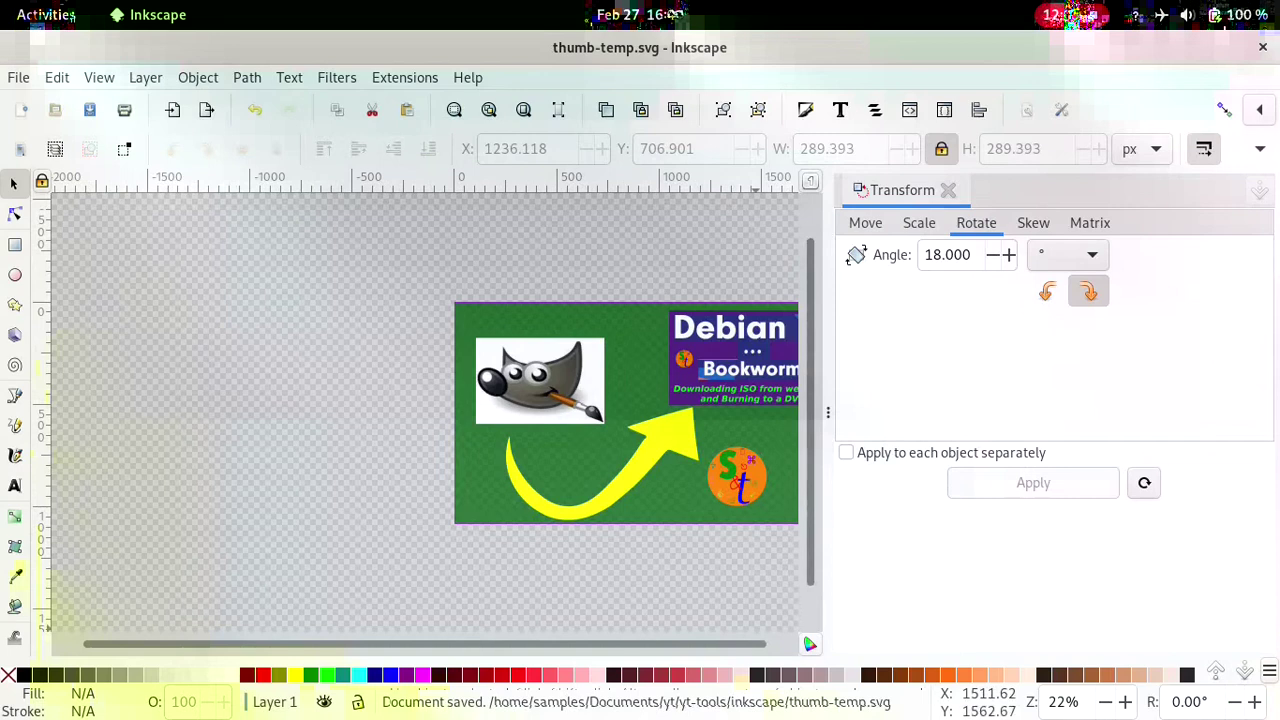
{"action": "left_click_drag", "start_coordinate": [745, 644], "coordinate": [775, 644]}
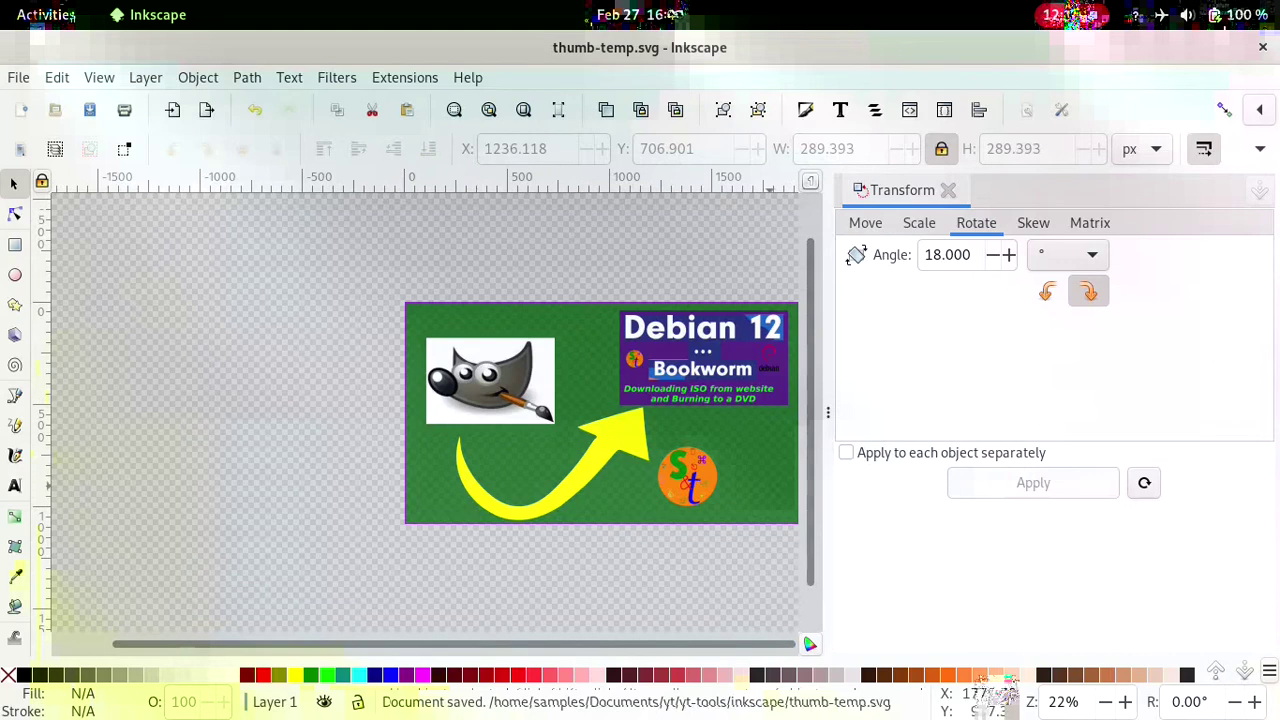
{"action": "left_click", "coordinate": [796, 395]}
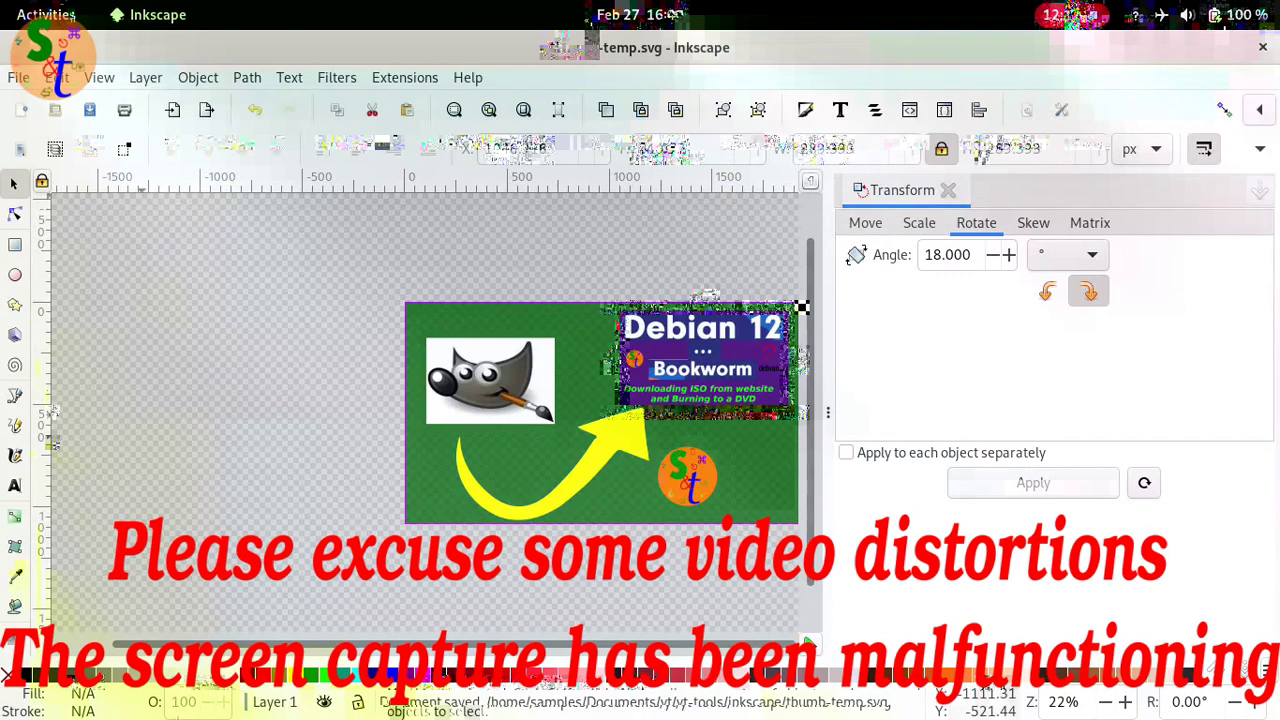
Step: Import thumbnail.png as an embedded image with smooth rendering and shrink it proportionally to about 724 × 407 px
{"action": "left_click", "coordinate": [18, 78]}
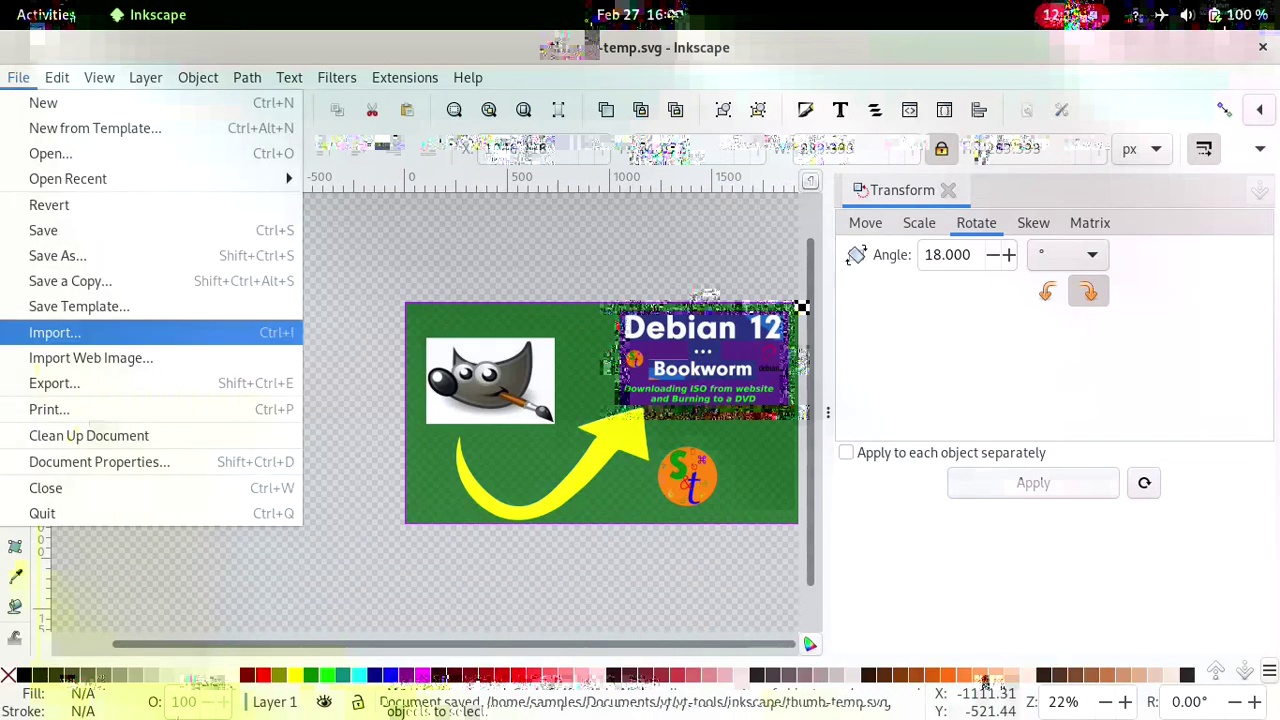
{"action": "left_click", "coordinate": [52, 332]}
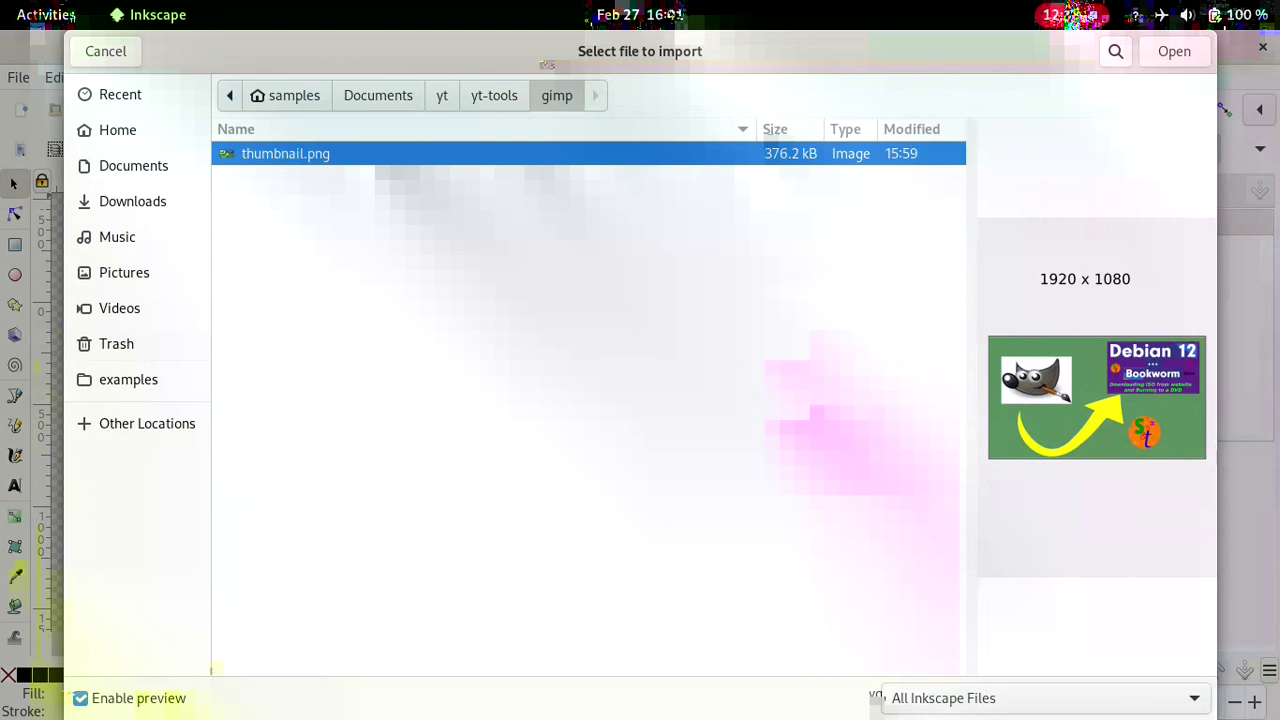
{"action": "key", "text": "Return"}
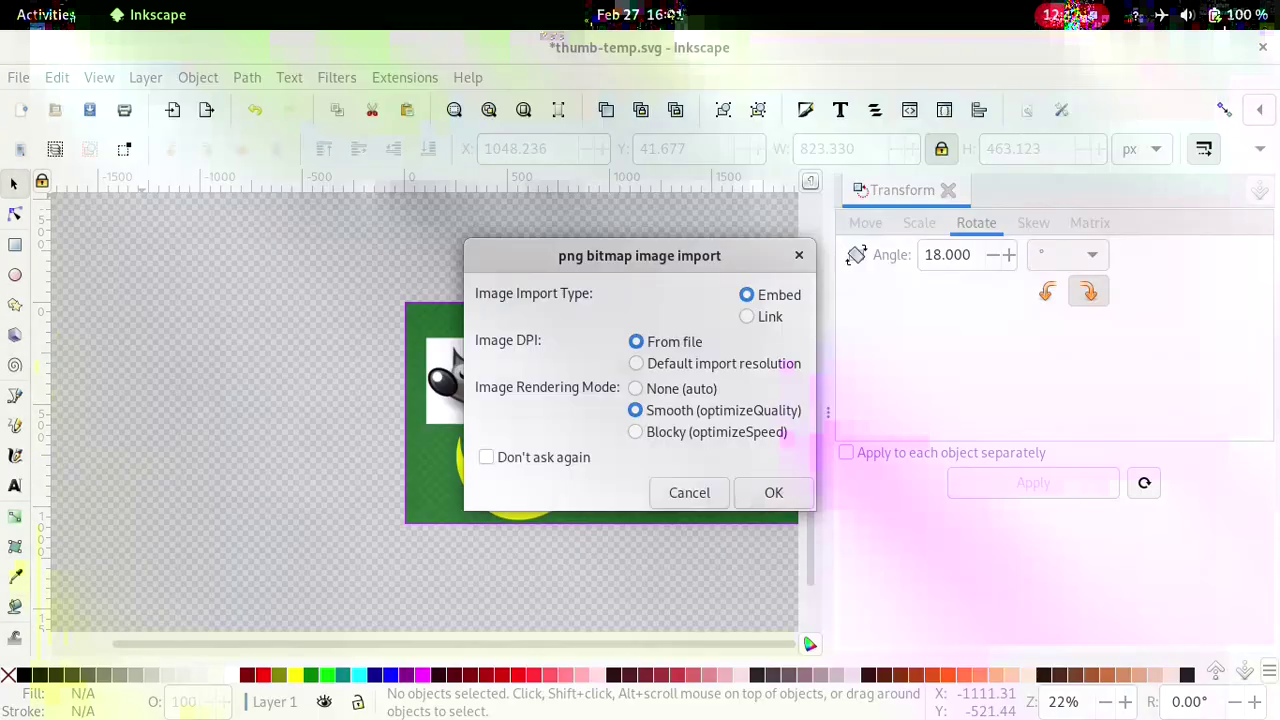
{"action": "key", "text": "Return"}
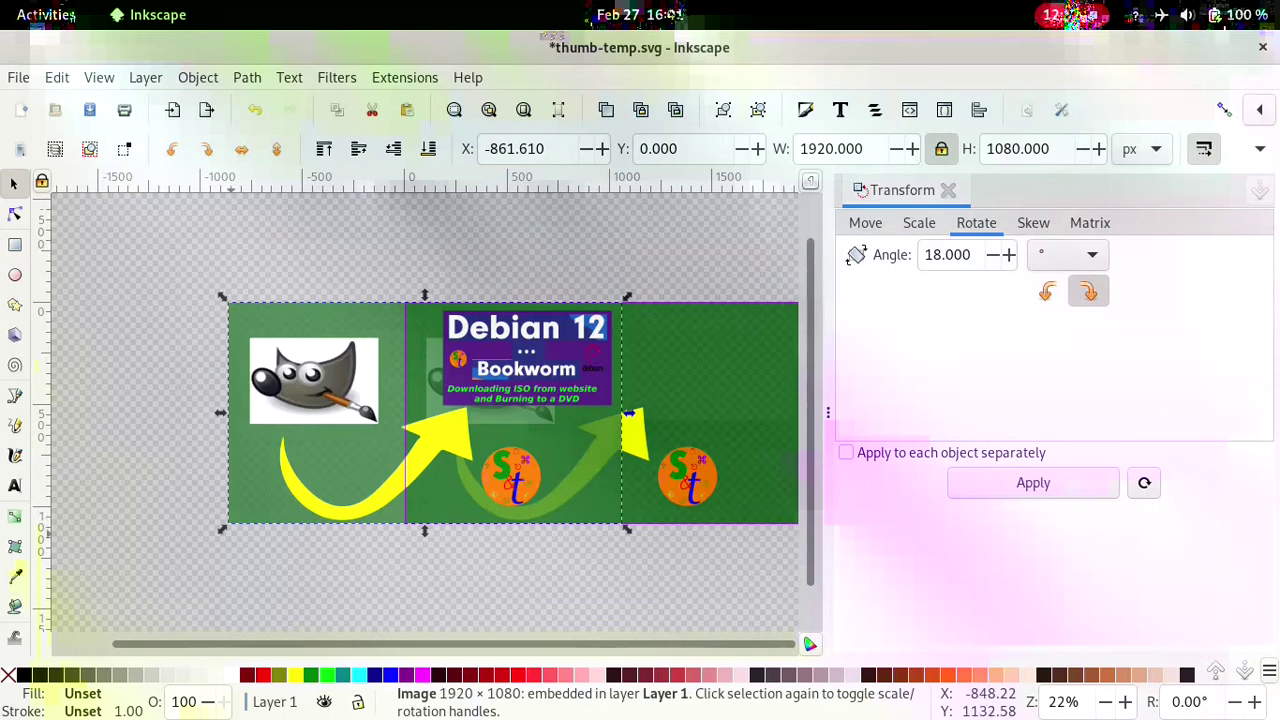
{"action": "left_click_drag", "start_coordinate": [226, 528], "coordinate": [479, 381]}
Step: Delete the large GIMP mascot image and select the imported thumbnail image
{"action": "left_click", "coordinate": [448, 397]}
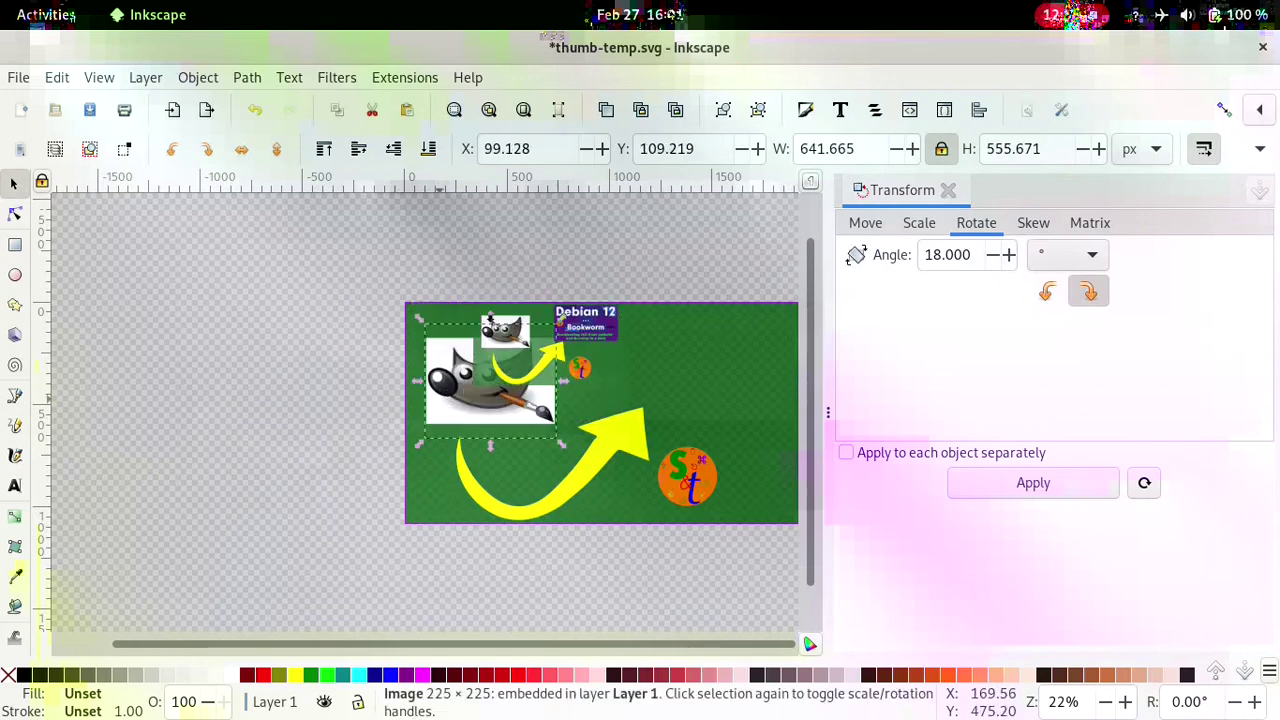
{"action": "key", "text": "Delete"}
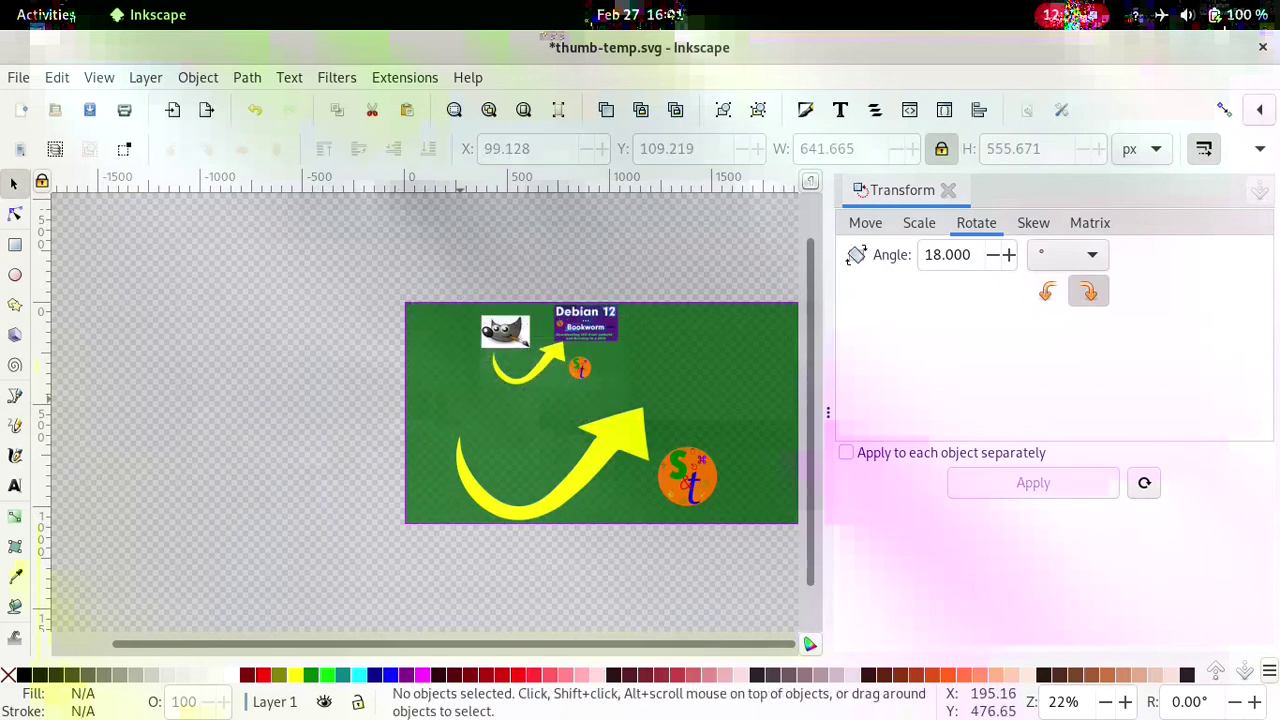
{"action": "left_click", "coordinate": [590, 366]}
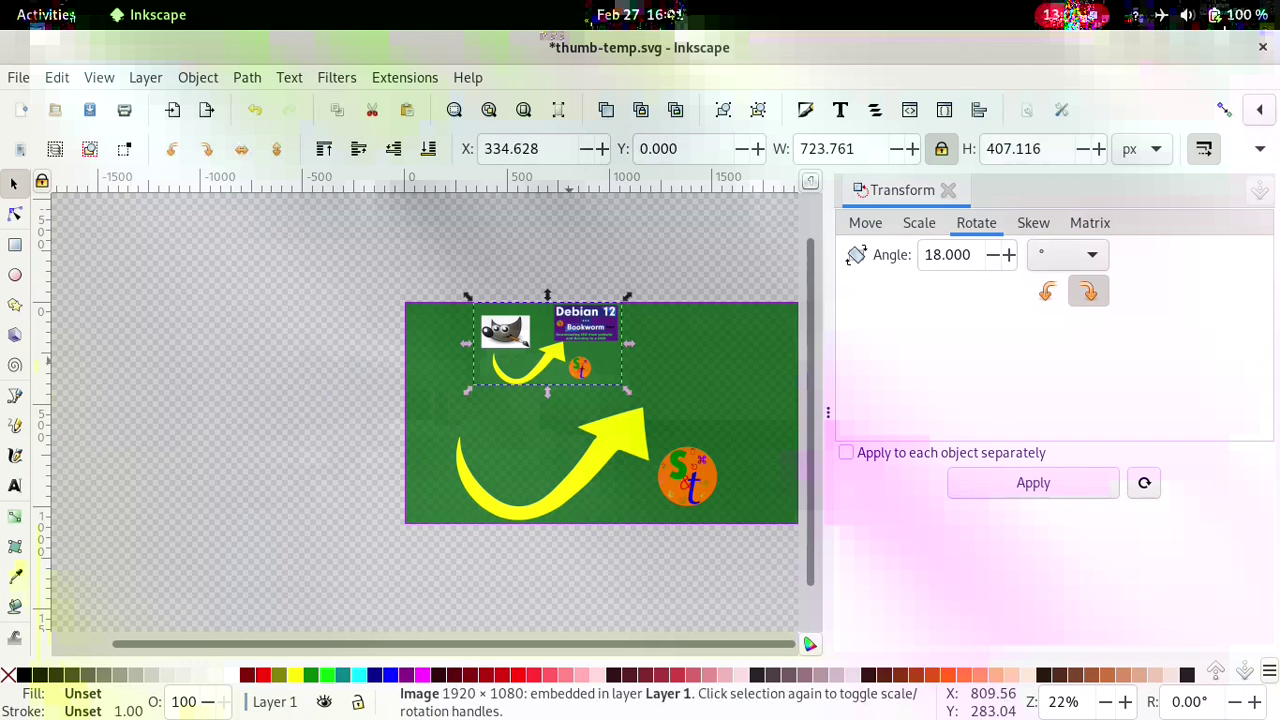
Step: Move the imported thumbnail to about X 111, Y 61 px, and copy the Inkscape logo from date-thumb.svg
{"action": "left_click_drag", "start_coordinate": [584, 368], "coordinate": [533, 383]}
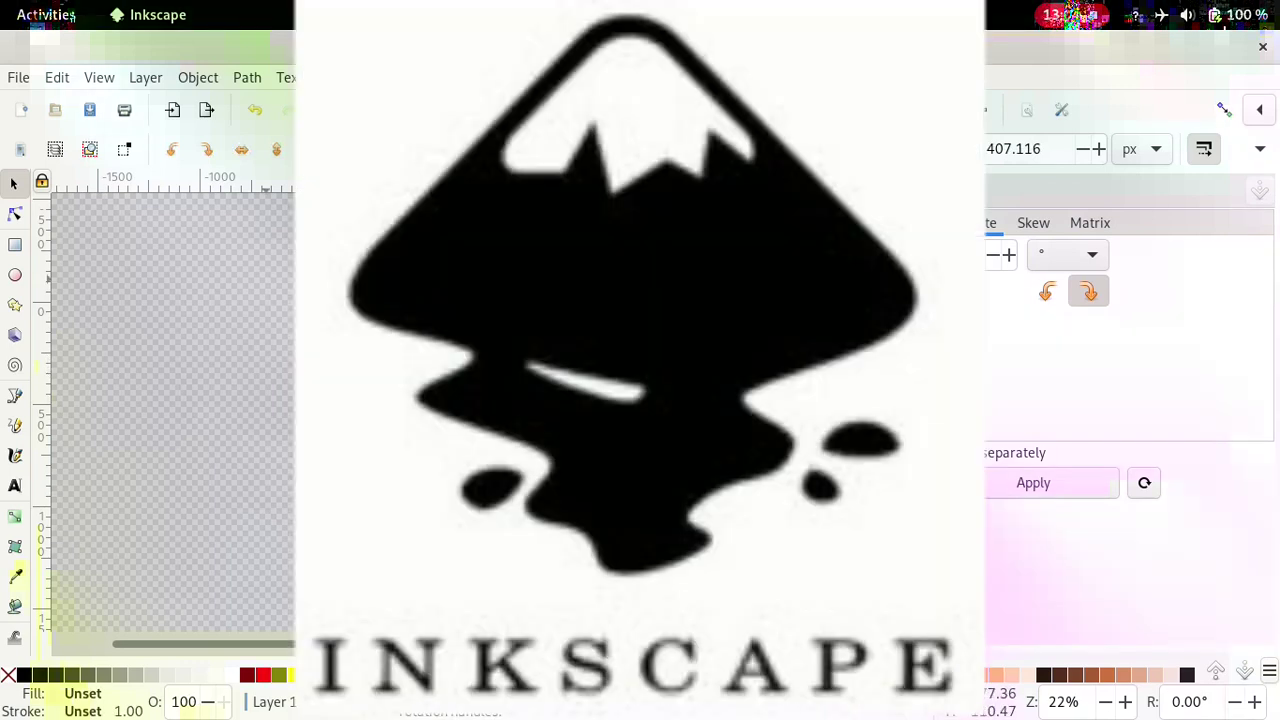
{"action": "left_click", "coordinate": [150, 14]}
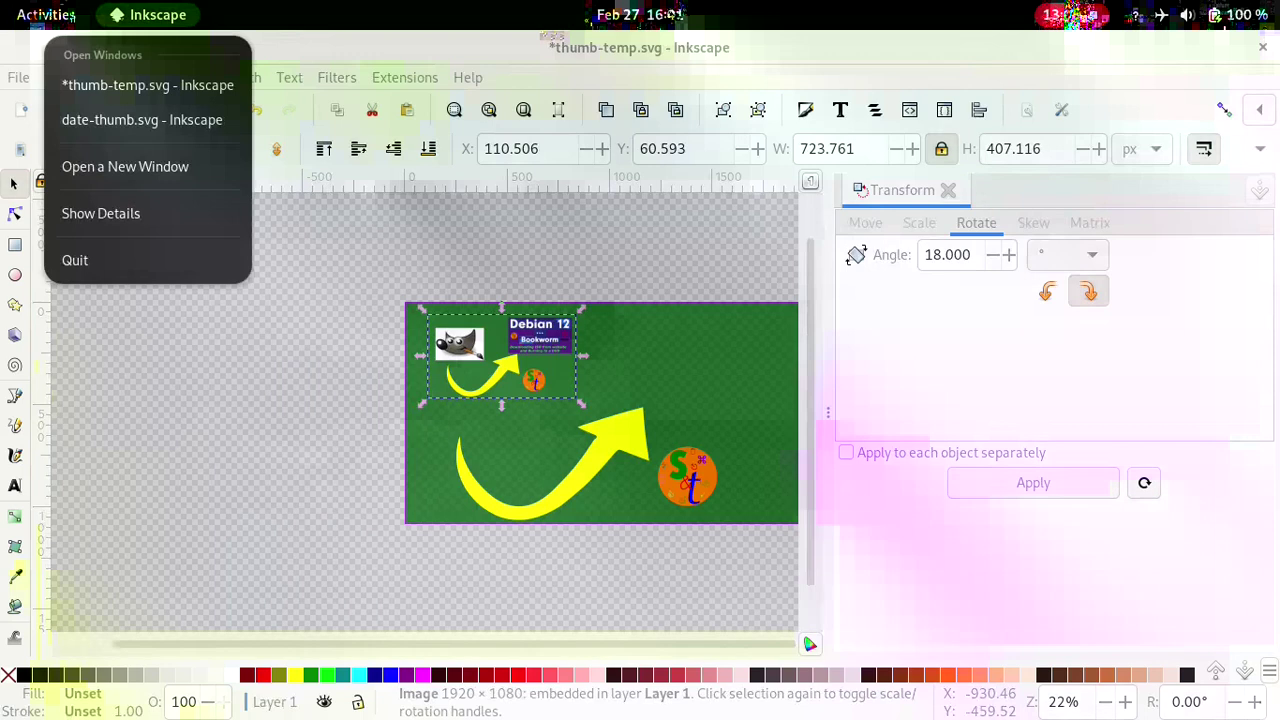
{"action": "left_click", "coordinate": [120, 120]}
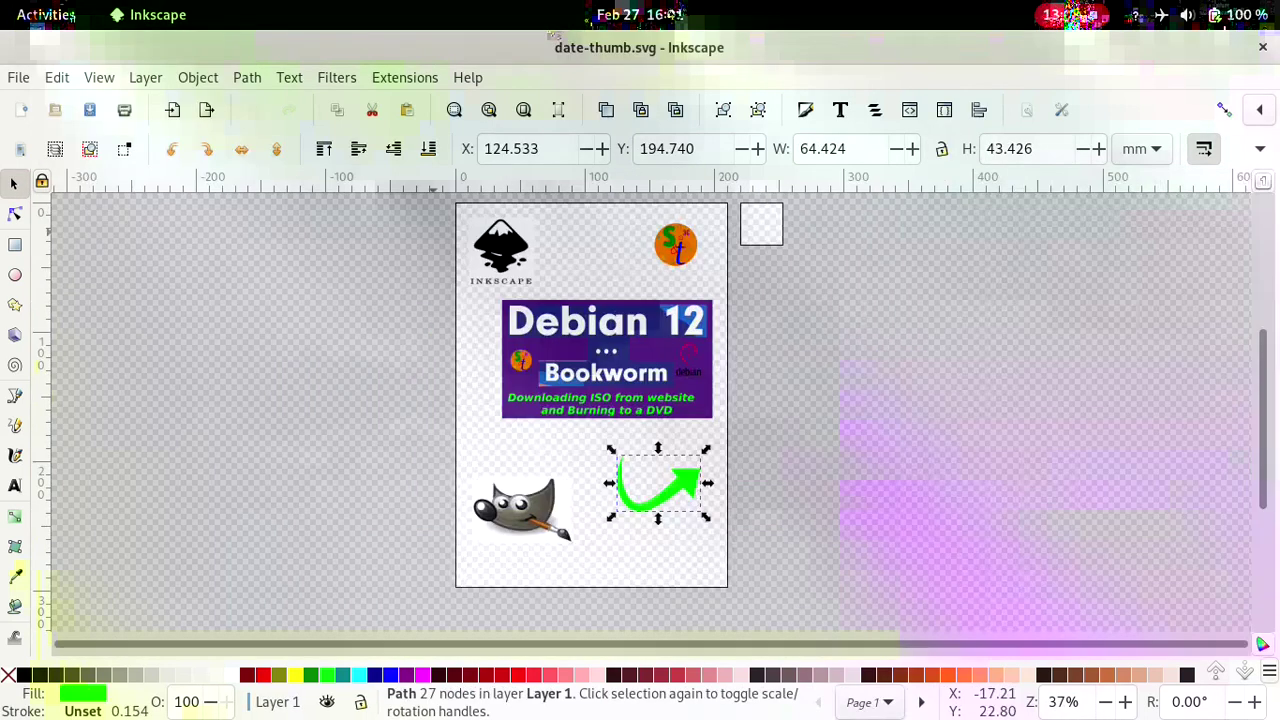
{"action": "left_click", "coordinate": [498, 250]}
{"action": "right_click", "coordinate": [490, 255]}
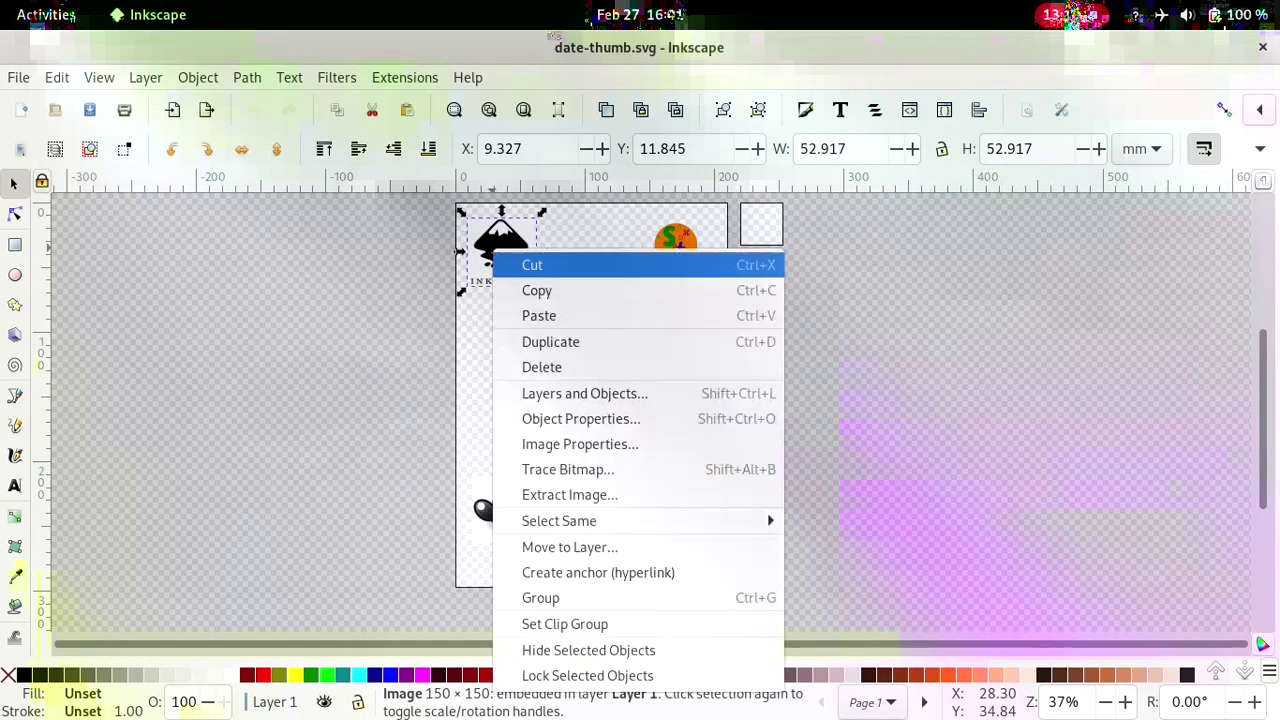
{"action": "left_click", "coordinate": [540, 288]}
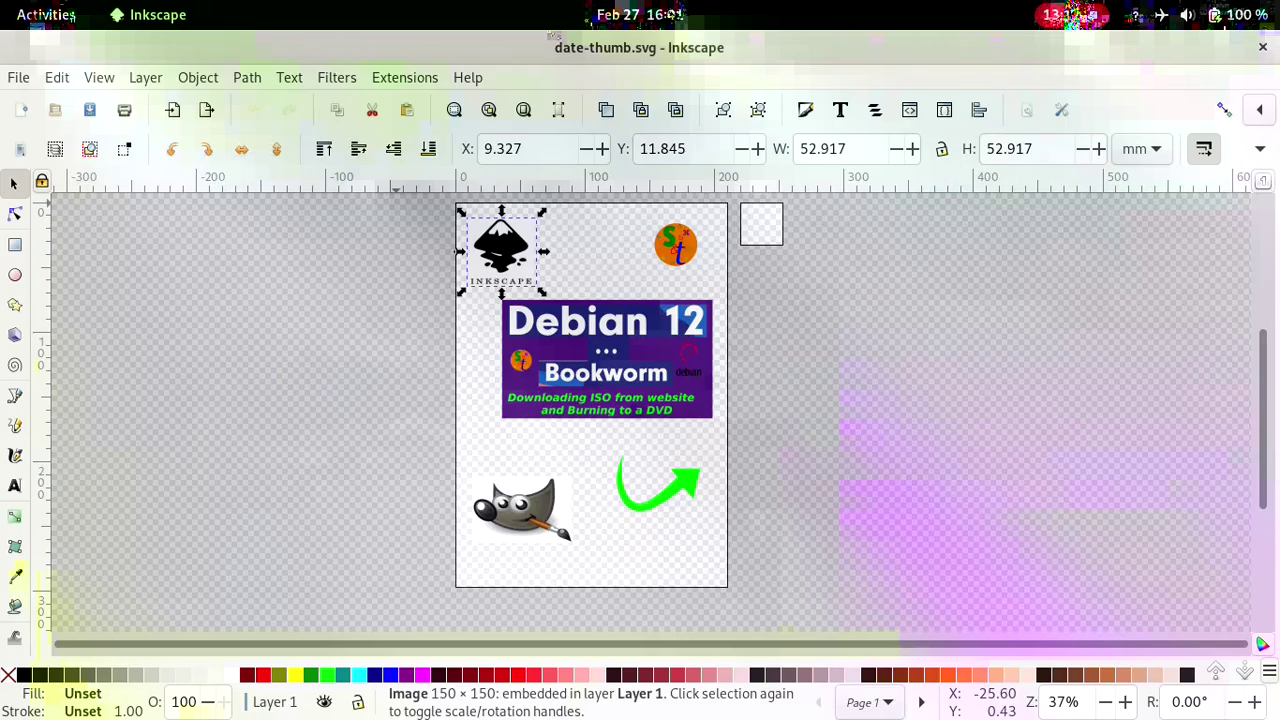
Step: Paste the Inkscape logo into thumb-temp.svg, place it near the page's upper right corner and enlarge it proportionally
{"action": "left_click", "coordinate": [70, 16]}
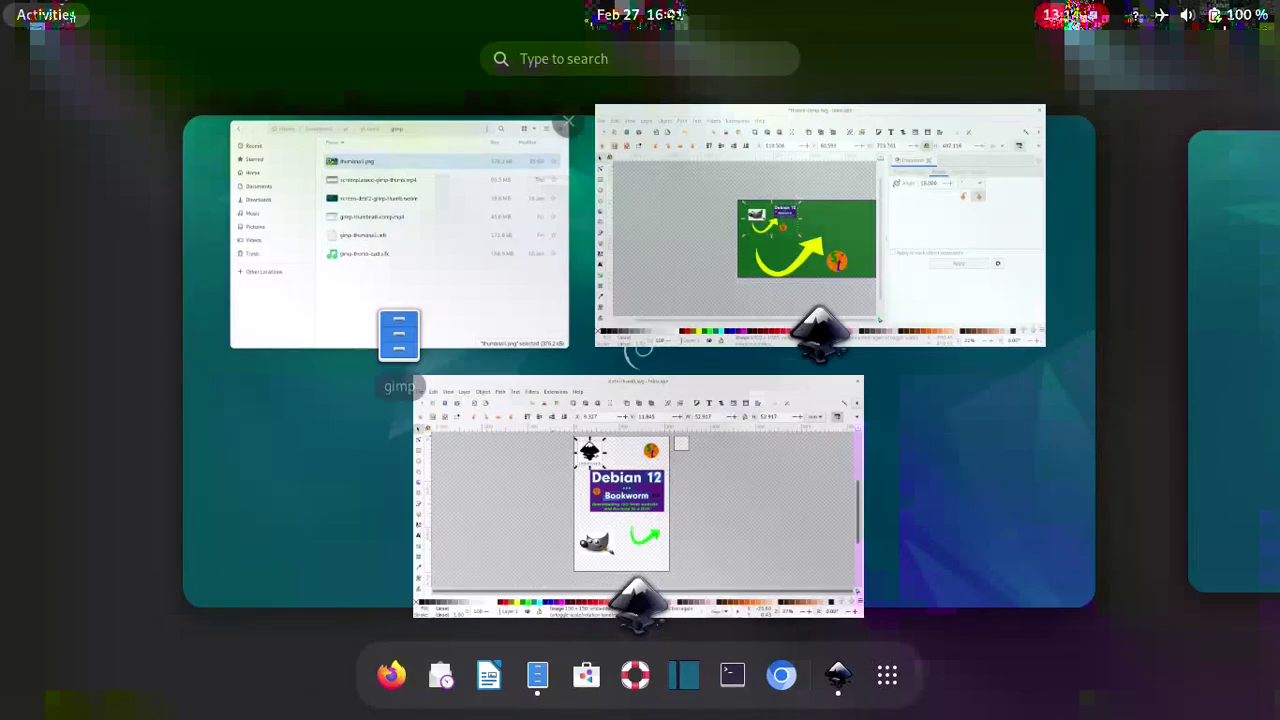
{"action": "left_click", "coordinate": [640, 340]}
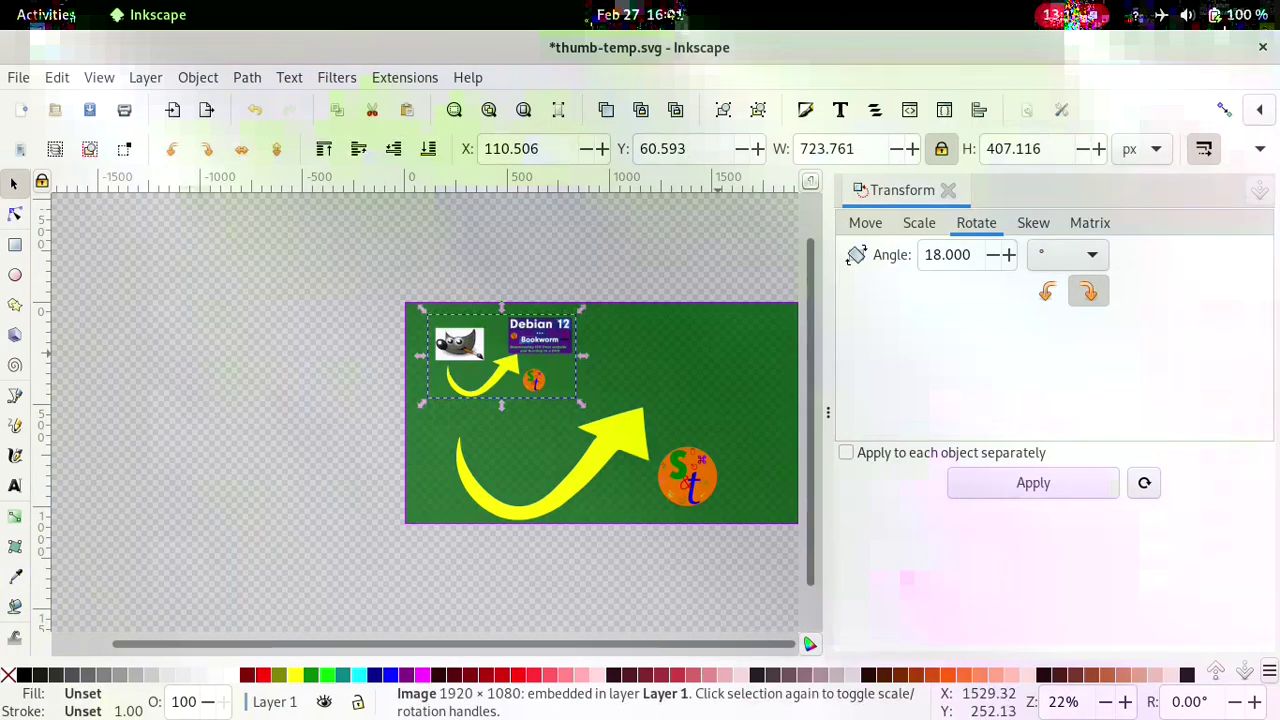
{"action": "right_click", "coordinate": [716, 352]}
{"action": "left_click", "coordinate": [766, 420]}
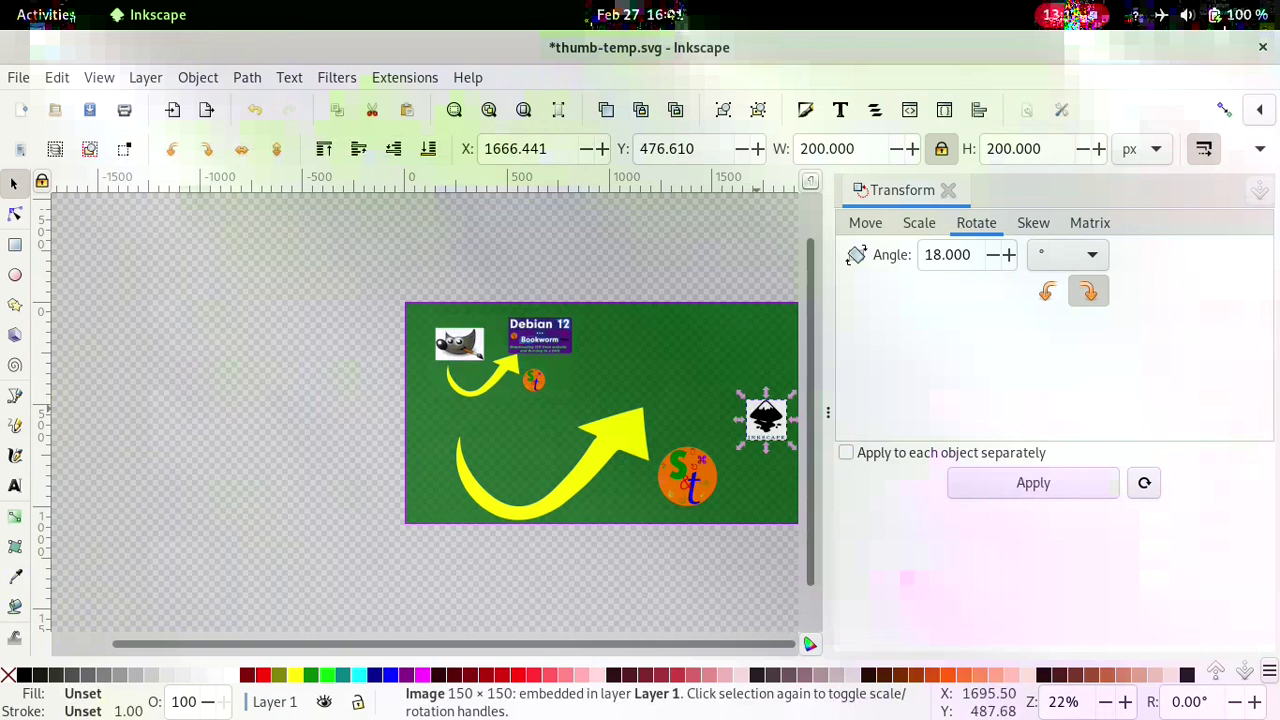
{"action": "left_click_drag", "start_coordinate": [766, 411], "coordinate": [766, 331]}
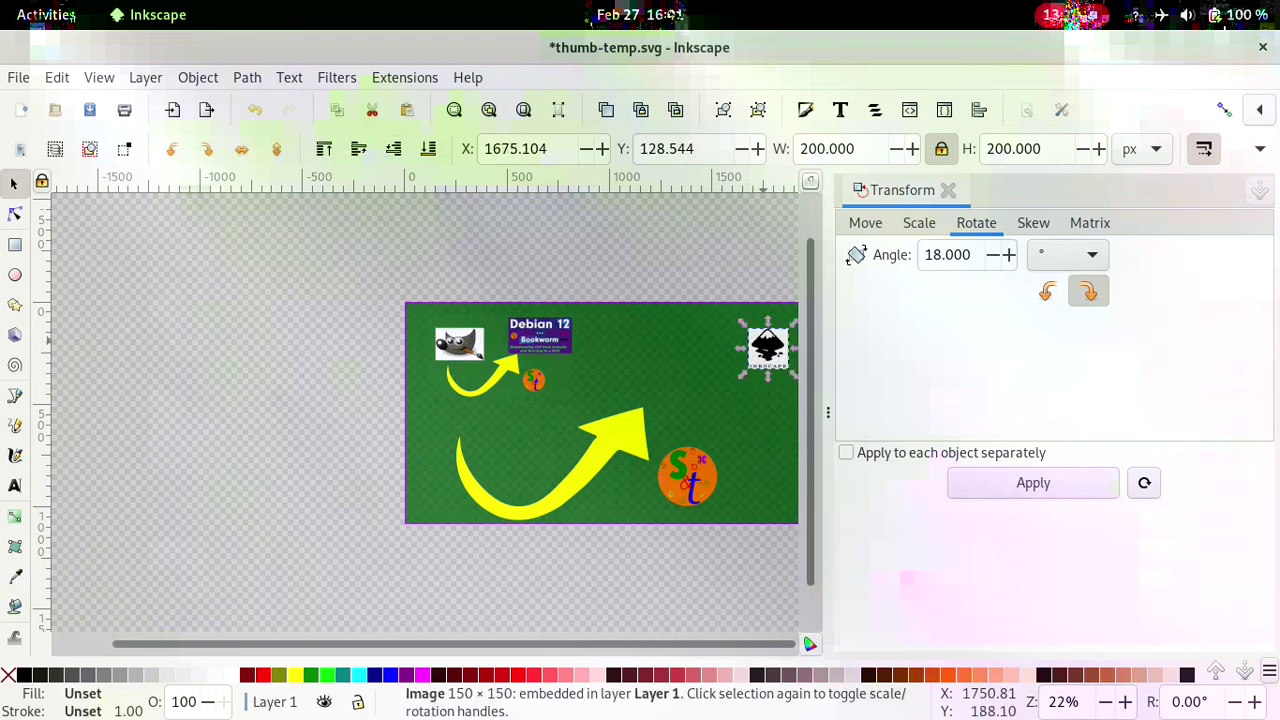
{"action": "left_click_drag", "start_coordinate": [747, 373], "coordinate": [653, 428]}
Step: Draw a yellow-filled rectangle about 851 × 501 px over the imported thumbnail
{"action": "left_click", "coordinate": [538, 392]}
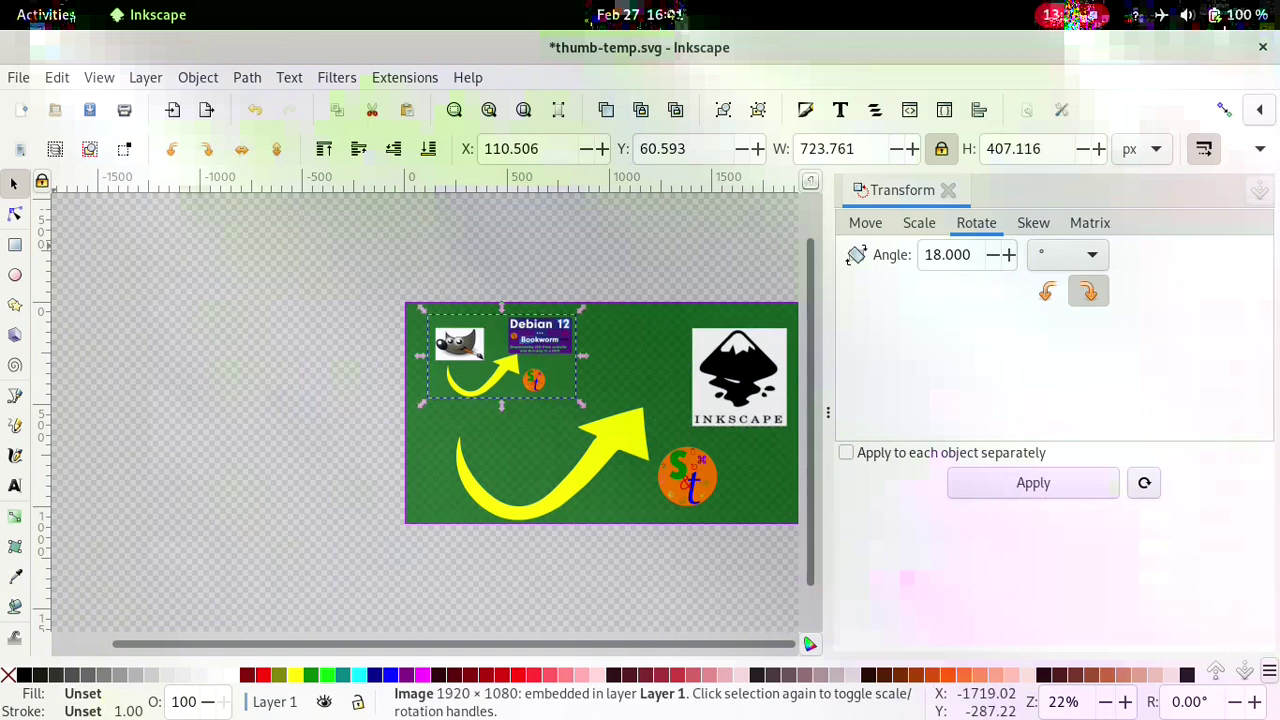
{"action": "left_click", "coordinate": [14, 244]}
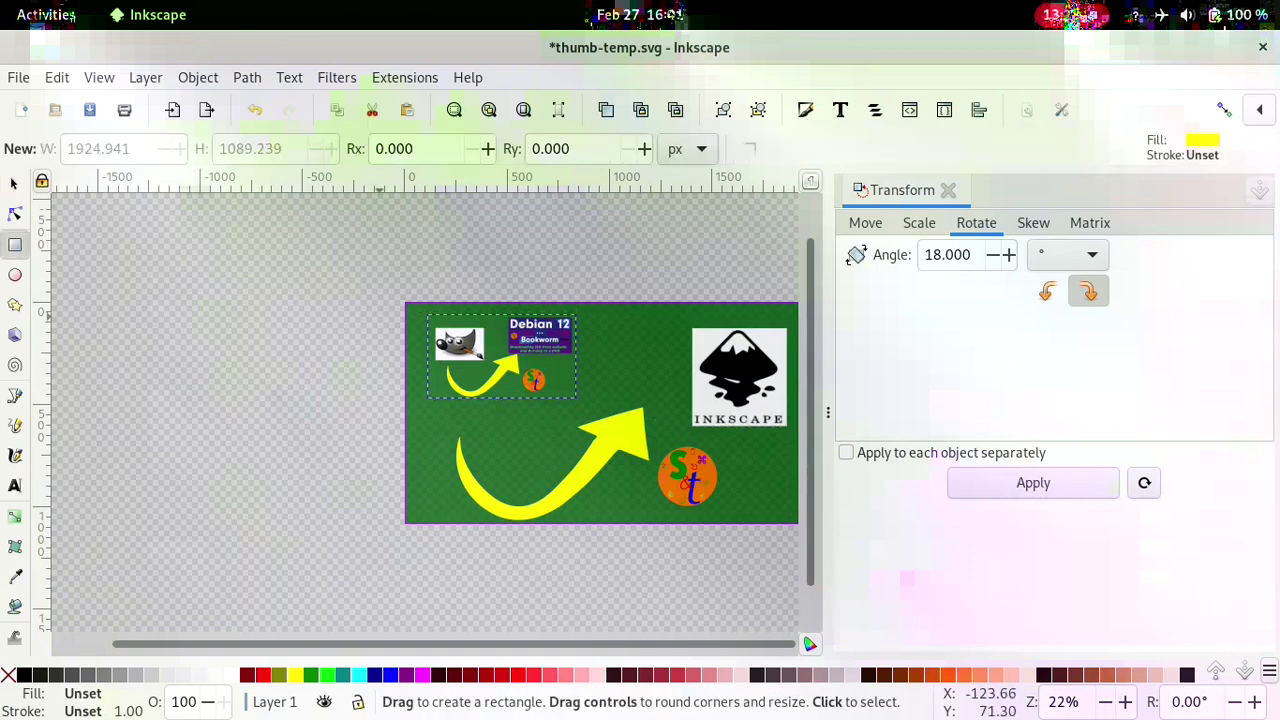
{"action": "mouse_move", "coordinate": [413, 307]}
{"action": "left_mouse_down"}
{"action": "mouse_move", "coordinate": [582, 387]}
{"action": "mouse_move", "coordinate": [587, 409]}
{"action": "left_mouse_up"}
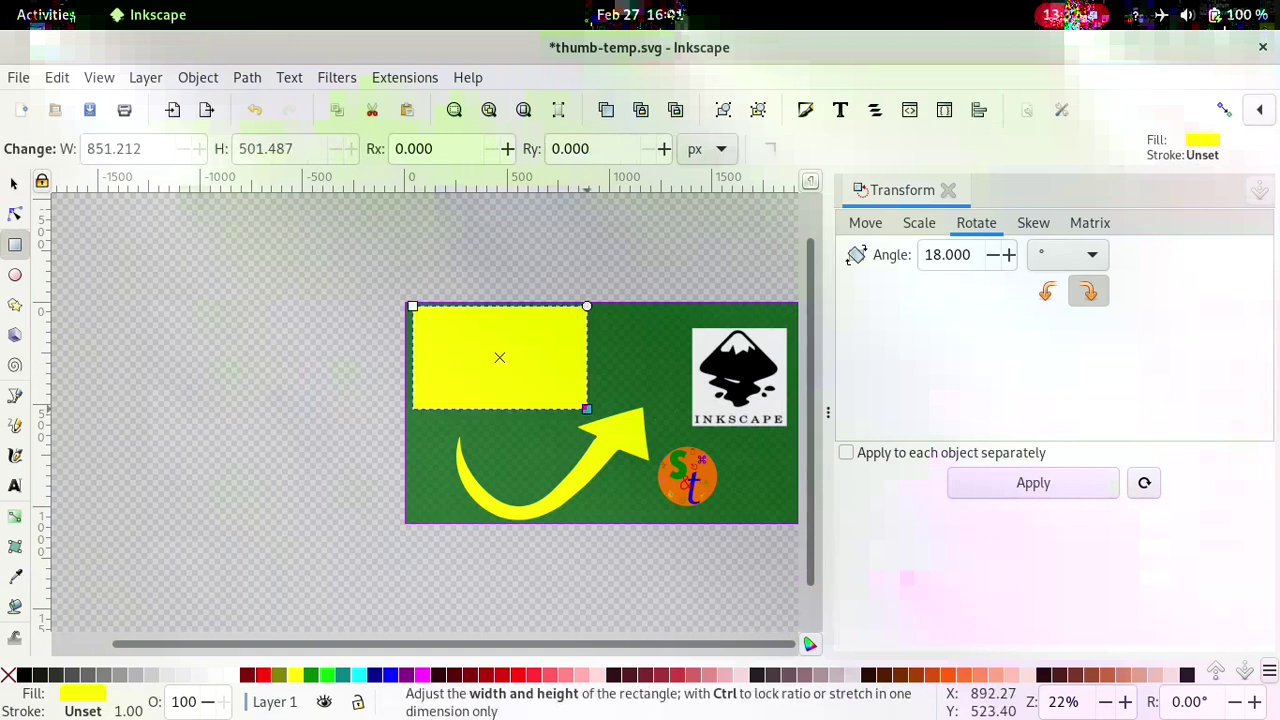
{"action": "left_click", "coordinate": [263, 675]}
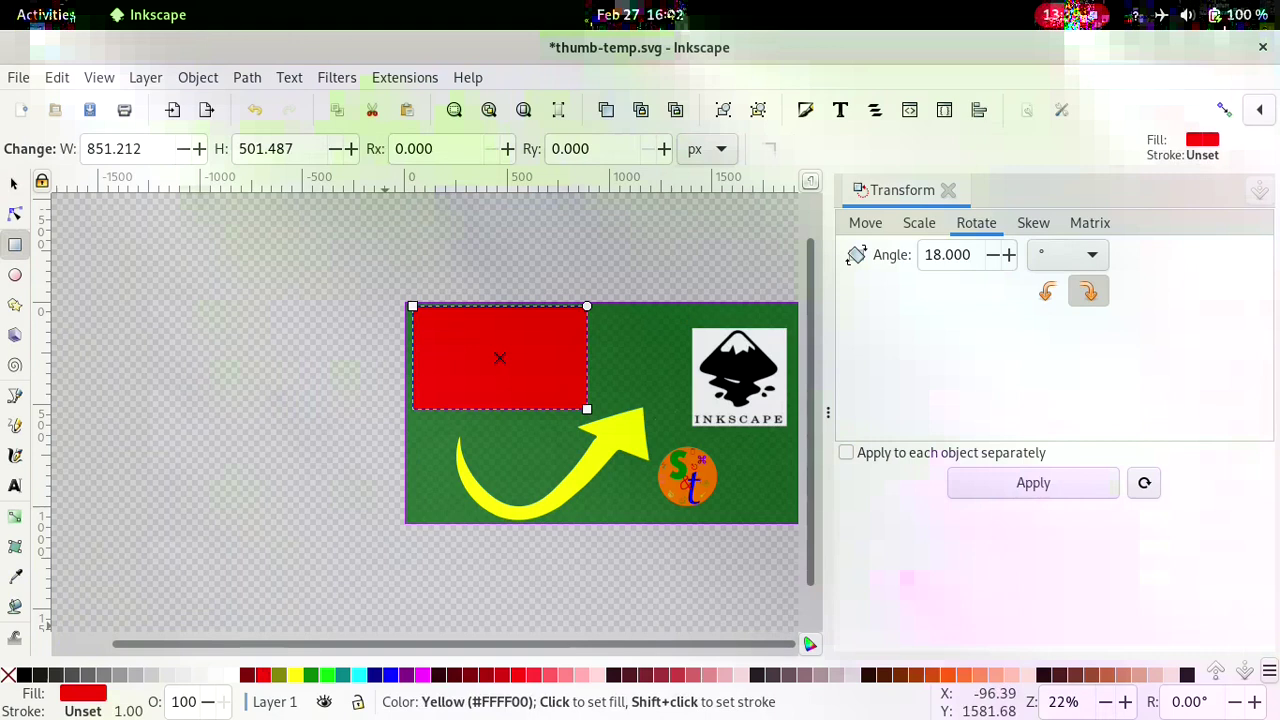
{"action": "left_click", "coordinate": [296, 675]}
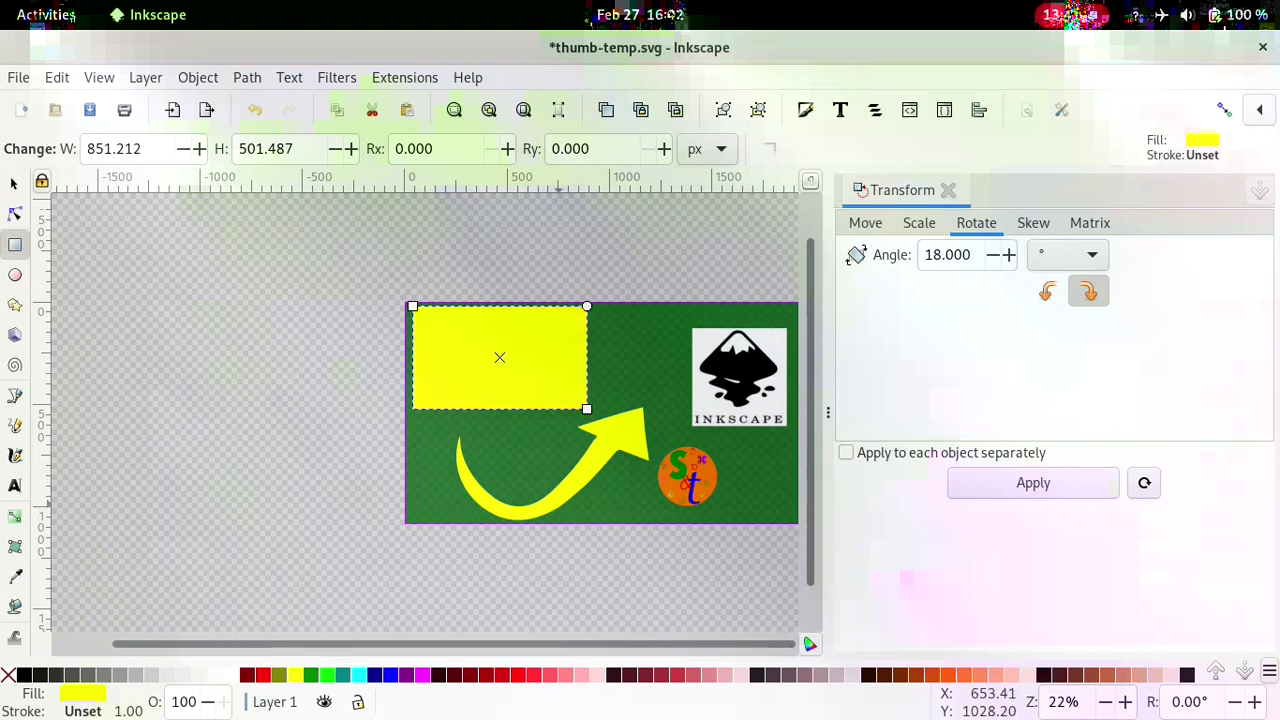
Step: Fill the large curved arrow with red and flip it horizontally
{"action": "left_click", "coordinate": [577, 482]}
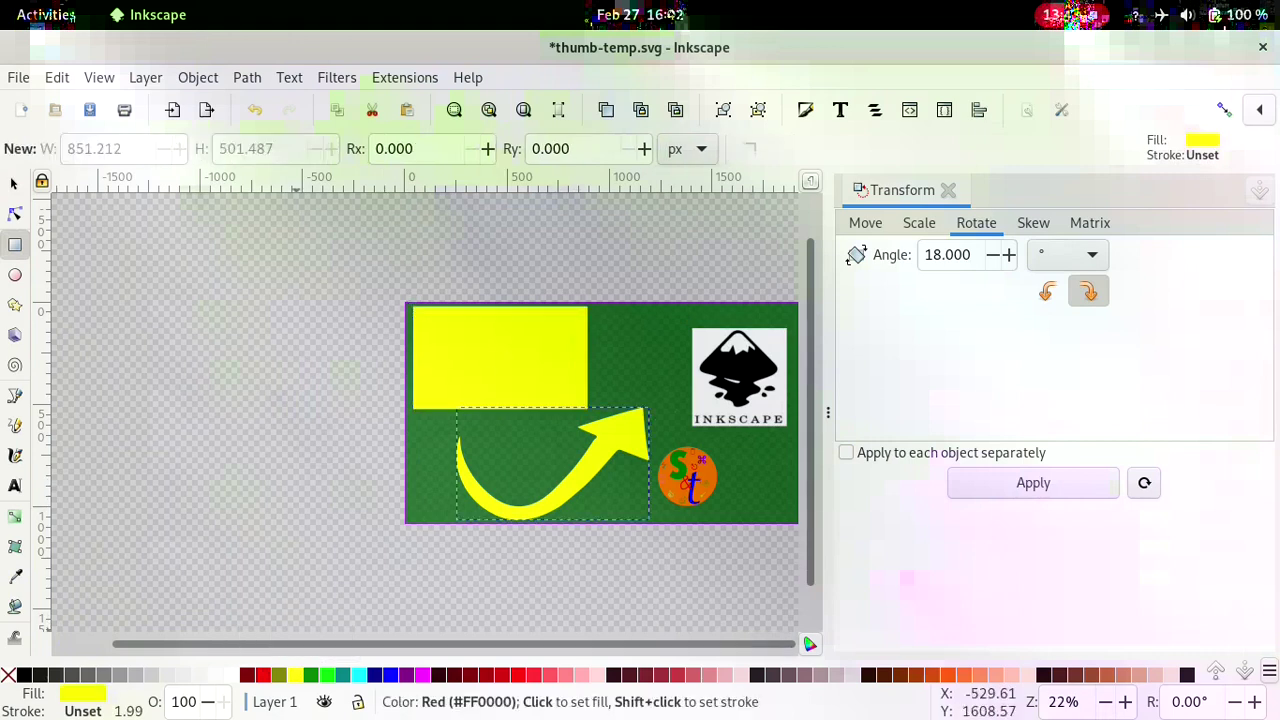
{"action": "left_click", "coordinate": [263, 675]}
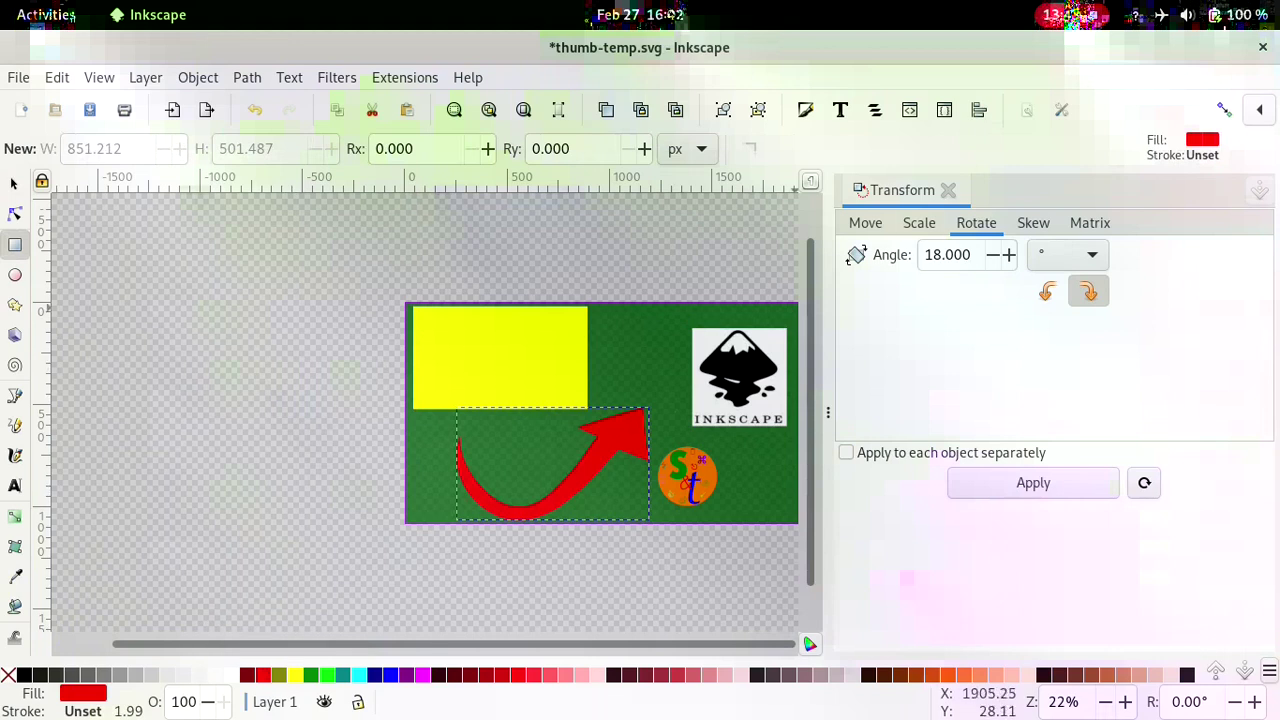
{"action": "left_click", "coordinate": [919, 223]}
{"action": "left_click", "coordinate": [198, 78]}
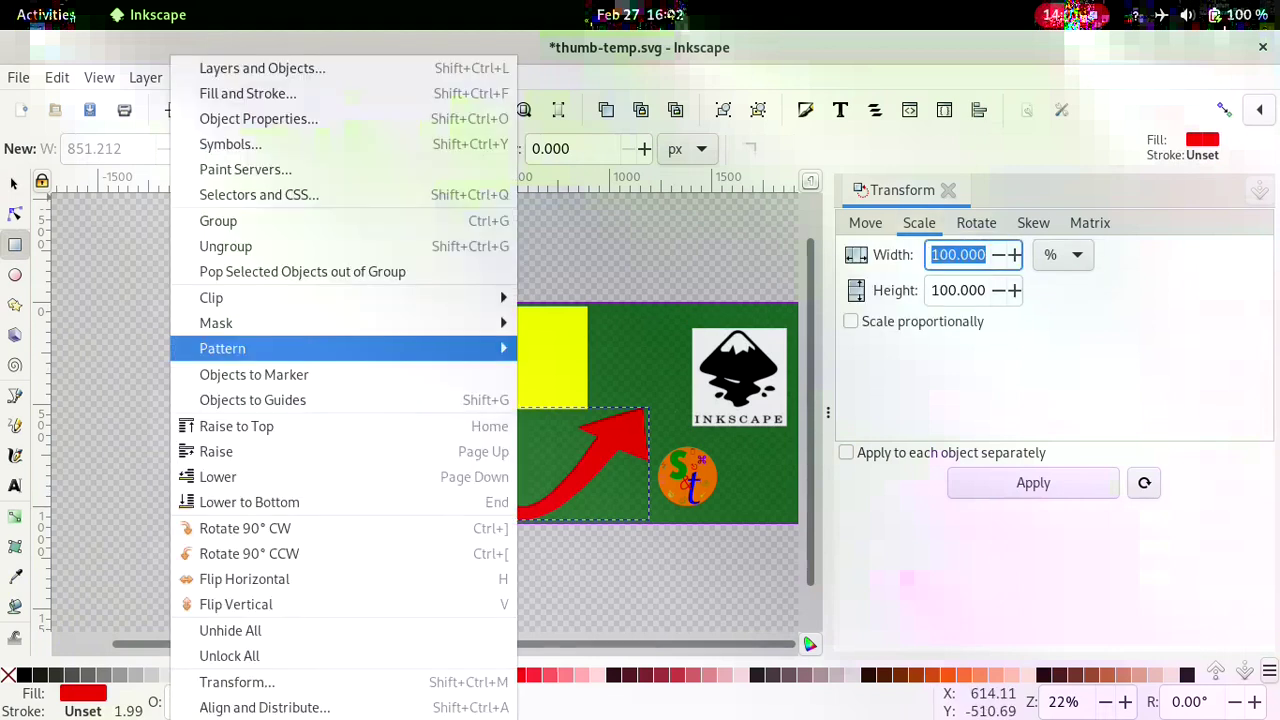
{"action": "left_click", "coordinate": [244, 579]}
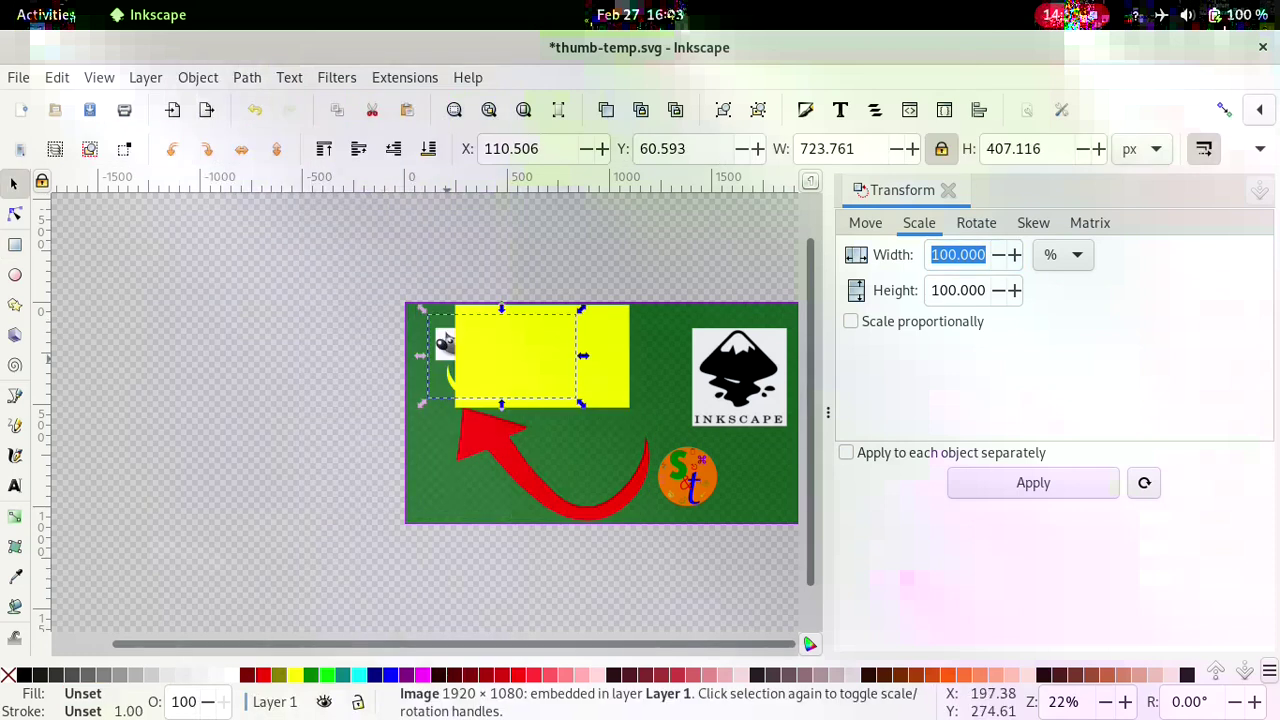
{"action": "left_click", "coordinate": [464, 357]}
{"action": "left_click", "coordinate": [440, 360]}
{"action": "left_click", "coordinate": [289, 78]}
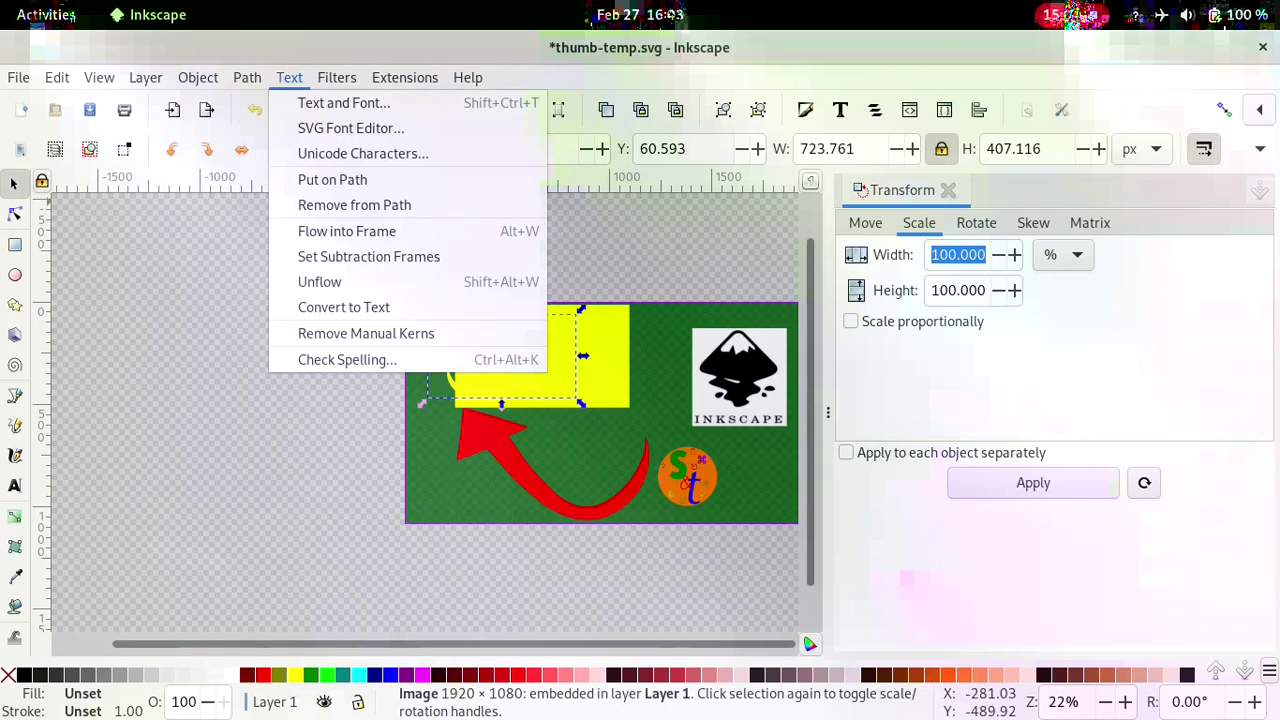
{"action": "left_click", "coordinate": [289, 78]}
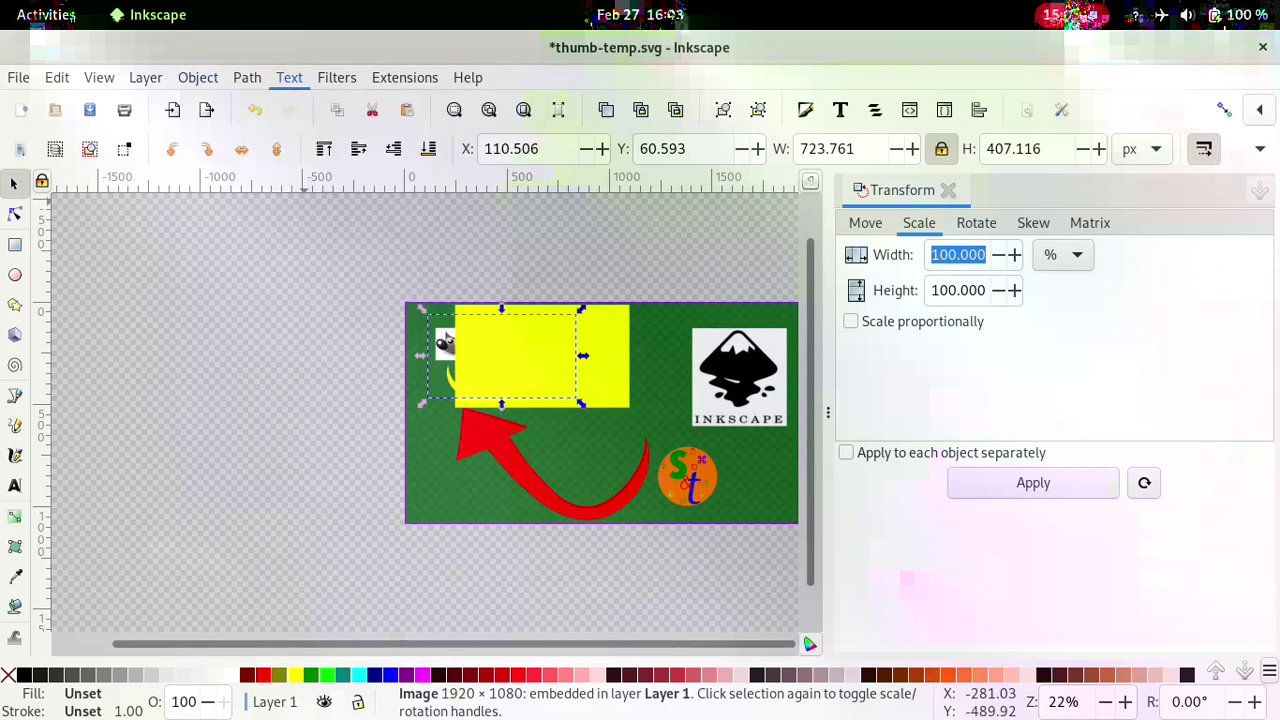
{"action": "left_click", "coordinate": [247, 78]}
{"action": "left_click", "coordinate": [247, 78]}
{"action": "left_click", "coordinate": [197, 78]}
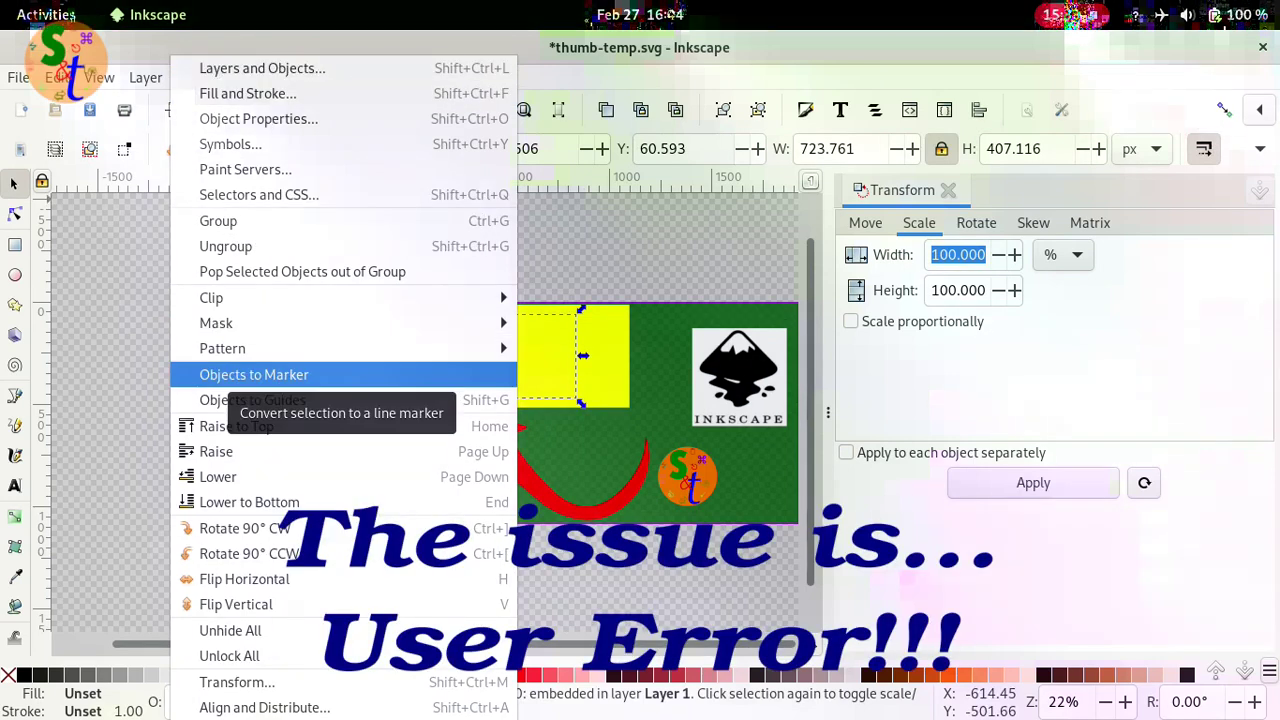
{"action": "left_click", "coordinate": [535, 361]}
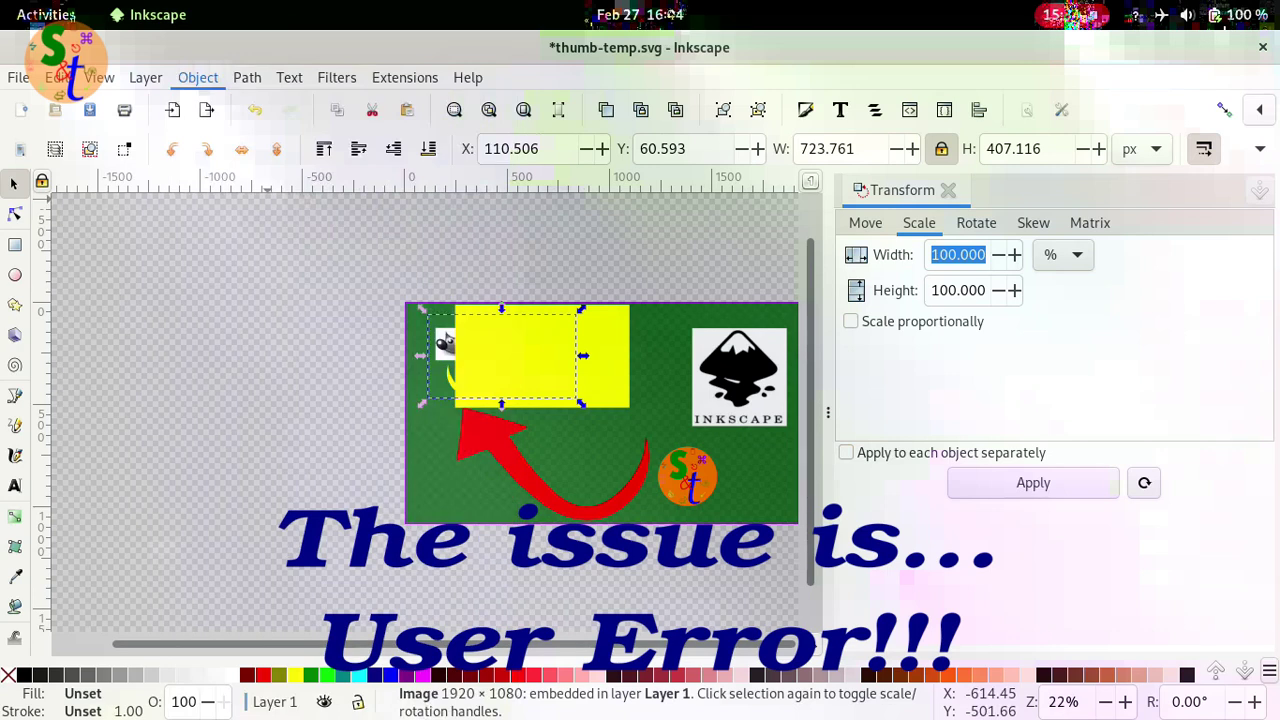
Step: Delete the covered thumbnail image and import thumbnail.png again as an embedded image with smooth rendering
{"action": "left_click", "coordinate": [442, 369]}
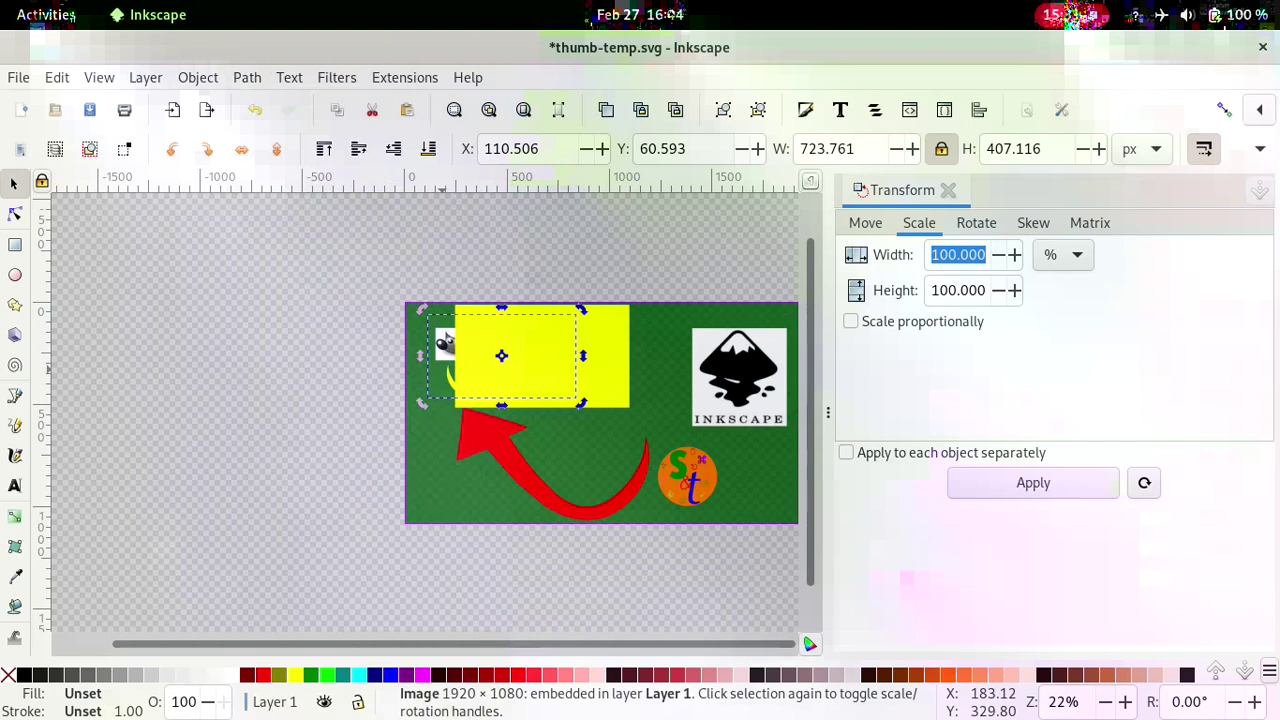
{"action": "key", "text": "Delete"}
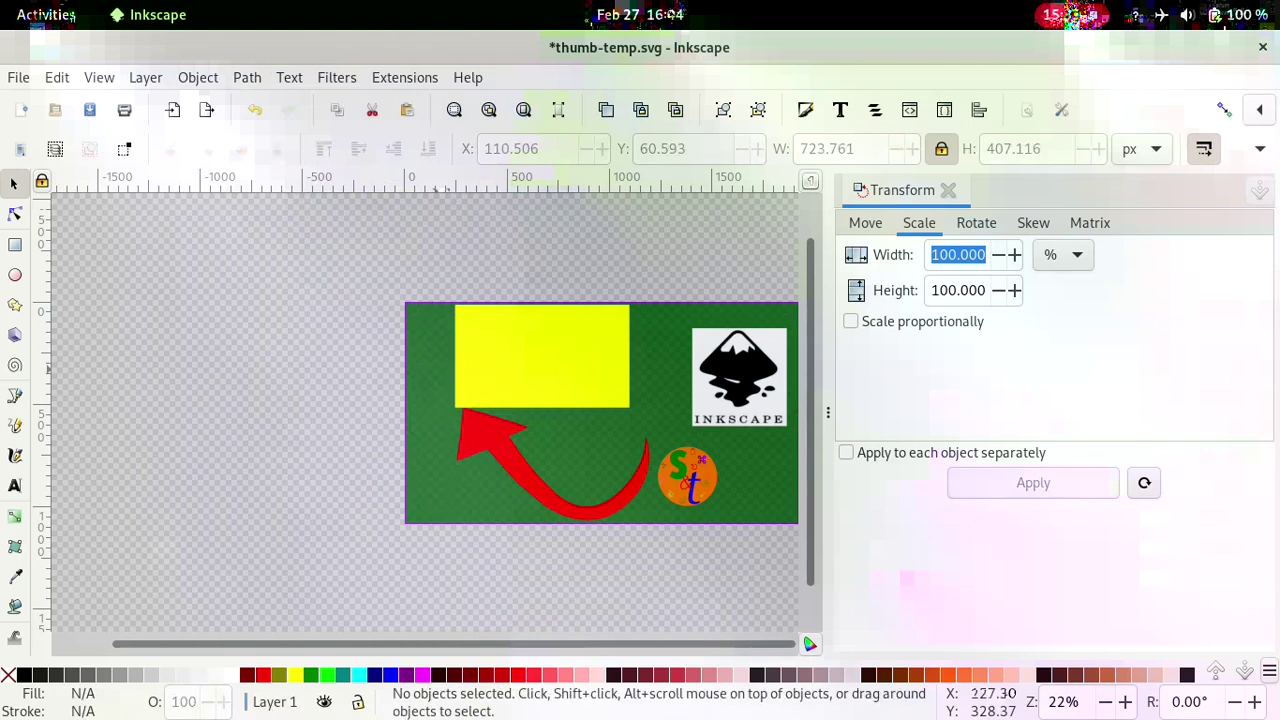
{"action": "key", "text": "alt+f"}
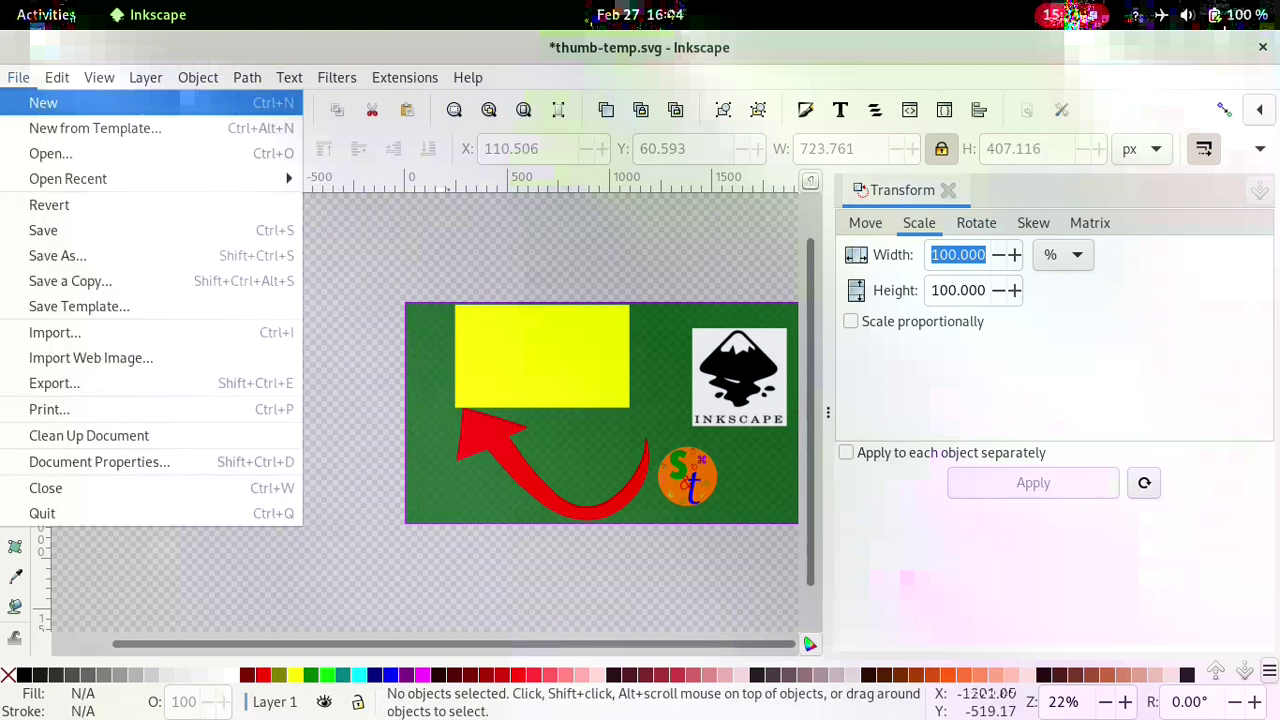
{"action": "key", "text": "Down"}
{"action": "key", "text": "Down"}
{"action": "key", "text": "Down"}
{"action": "key", "text": "Down"}
{"action": "key", "text": "Down"}
{"action": "key", "text": "Down"}
{"action": "key", "text": "Down"}
{"action": "key", "text": "Down"}
{"action": "key", "text": "Down"}
{"action": "key", "text": "Return"}
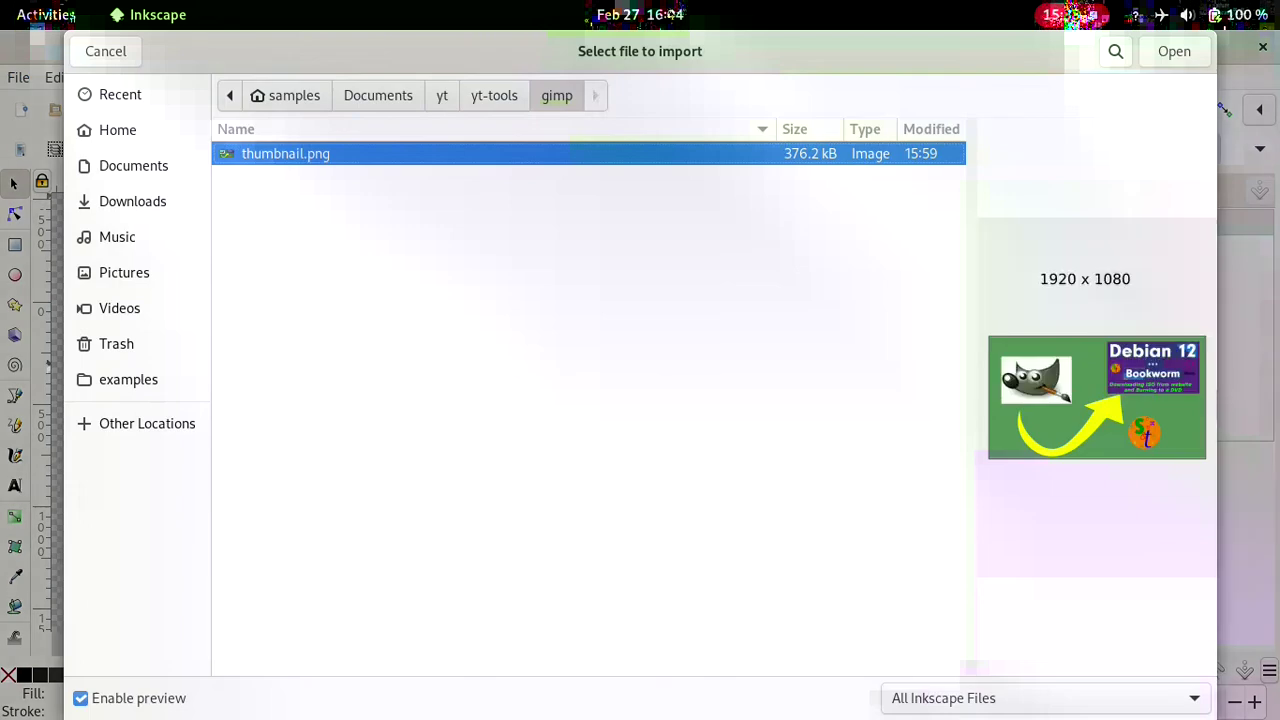
{"action": "key", "text": "Return"}
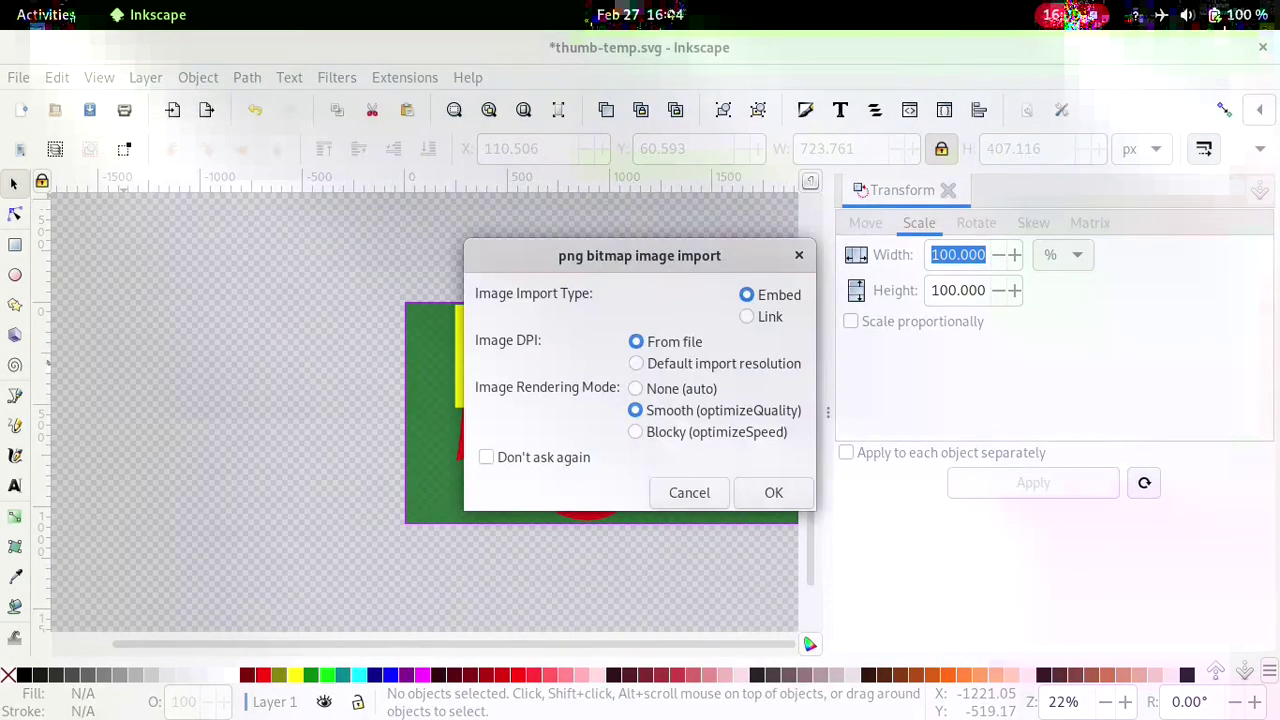
{"action": "key", "text": "Return"}
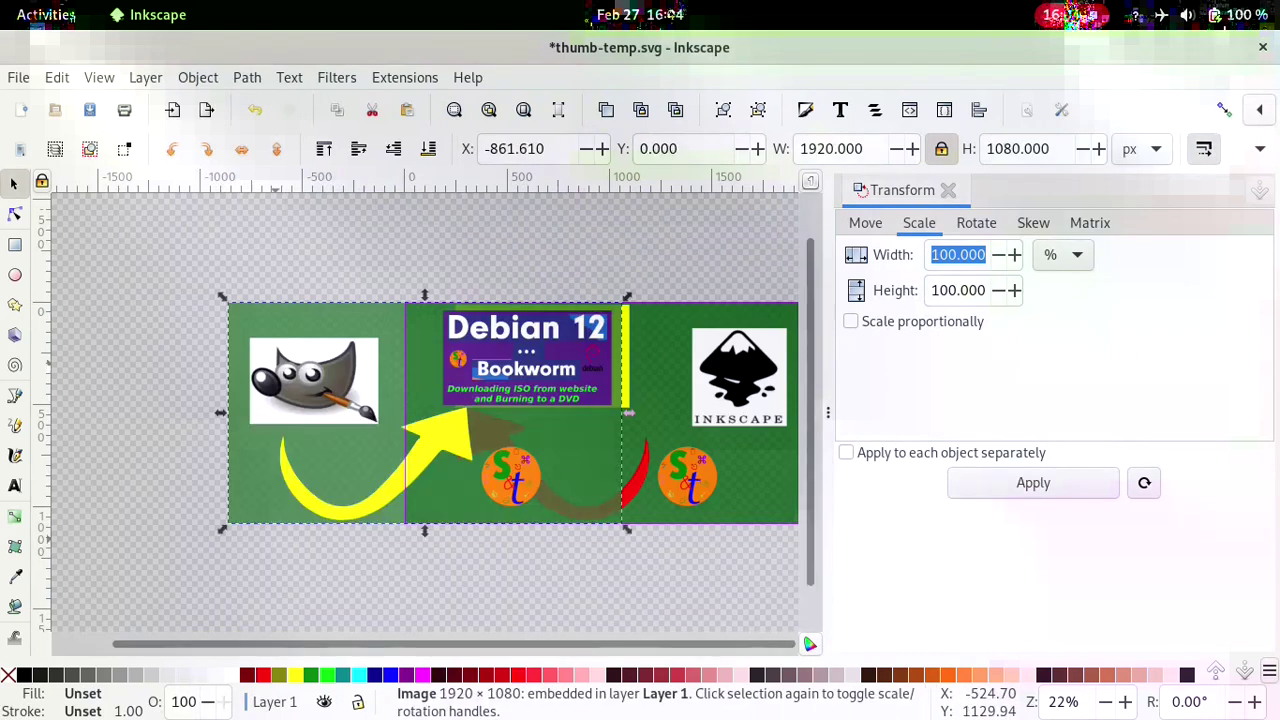
Step: Shrink the reimported thumbnail proportionally and align it with the yellow rectangle as a frame behind it, in the page's upper left corner
{"action": "left_click_drag", "start_coordinate": [222, 528], "coordinate": [473, 426]}
{"action": "mouse_move", "coordinate": [533, 358]}
{"action": "left_mouse_down"}
{"action": "mouse_move", "coordinate": [519, 362]}
{"action": "mouse_move", "coordinate": [547, 352]}
{"action": "mouse_move", "coordinate": [528, 362]}
{"action": "left_mouse_up"}
{"action": "left_click", "coordinate": [625, 357], "text": "shift"}
Step: Rotate the red arrow 5° counterclockwise
{"action": "left_click", "coordinate": [527, 473]}
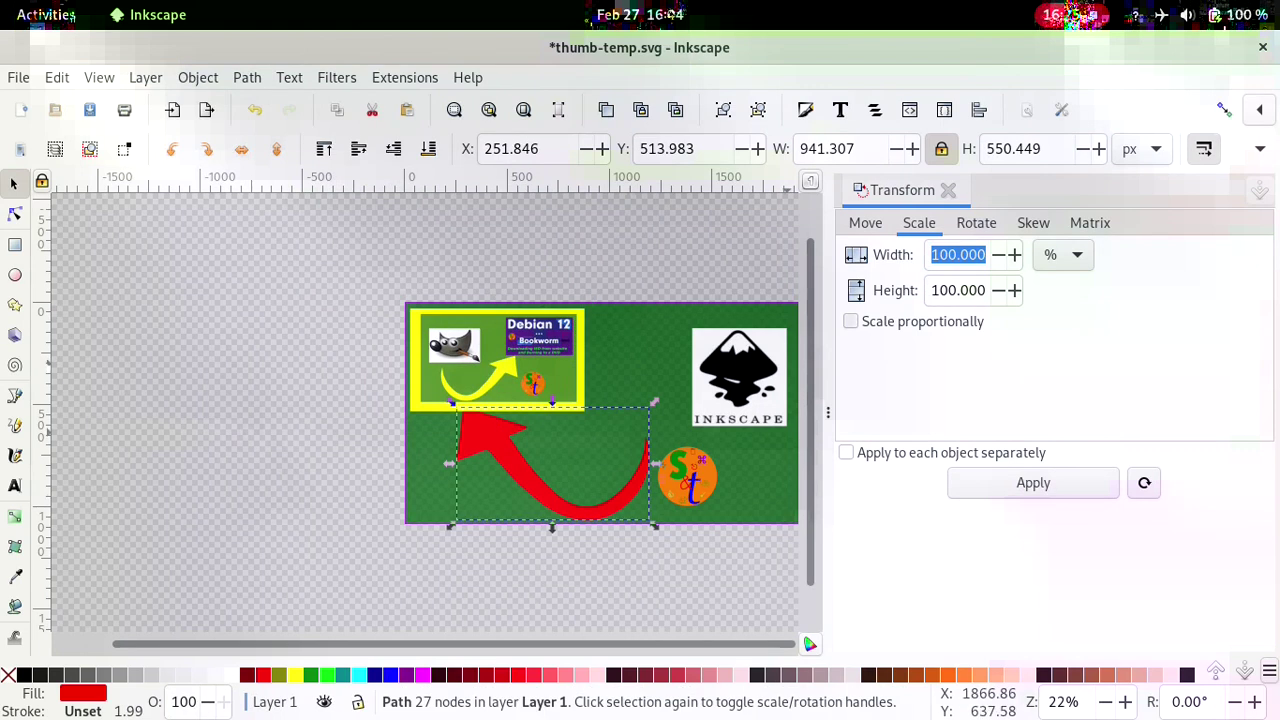
{"action": "left_click", "coordinate": [976, 222]}
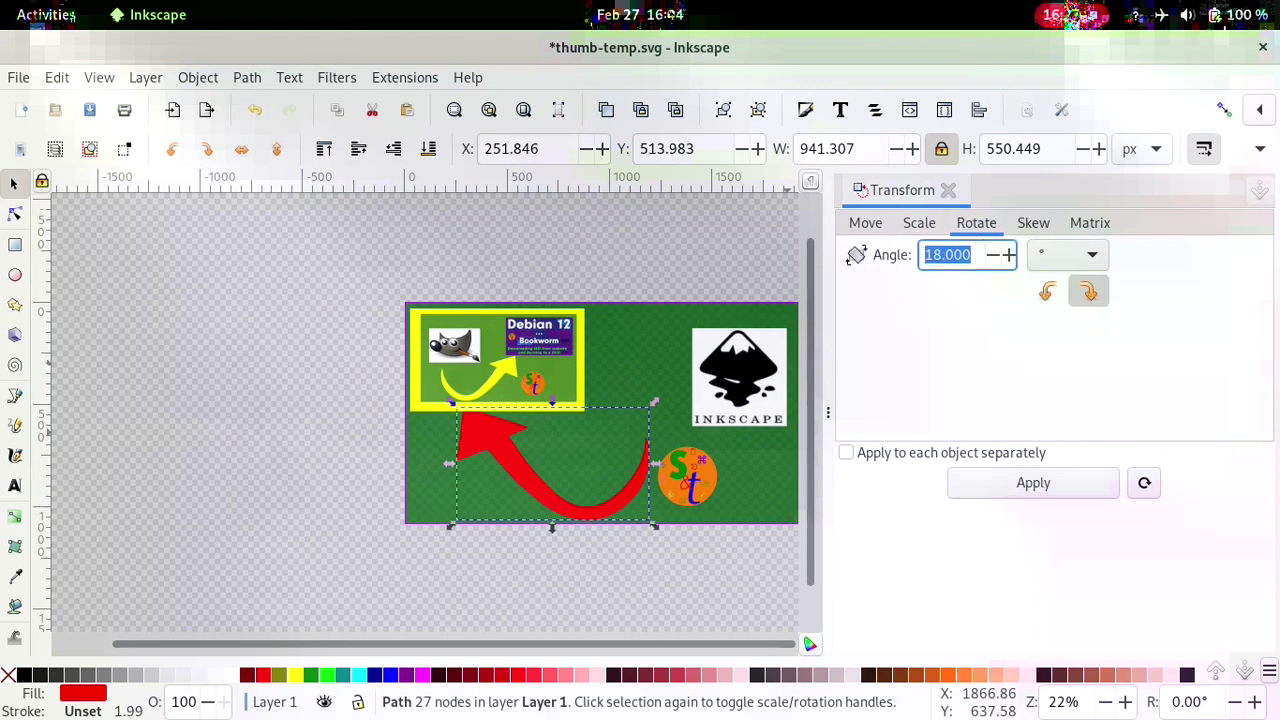
{"action": "left_click", "coordinate": [1047, 291]}
{"action": "double_click", "coordinate": [946, 255]}
{"action": "type", "text": "5"}
{"action": "left_click", "coordinate": [1033, 483]}
Step: Move the round orange logo to about X 147, Y 725 px and the red arrow to about X 679, Y 525 px
{"action": "left_click", "coordinate": [695, 482]}
{"action": "left_click_drag", "start_coordinate": [683, 485], "coordinate": [460, 488]}
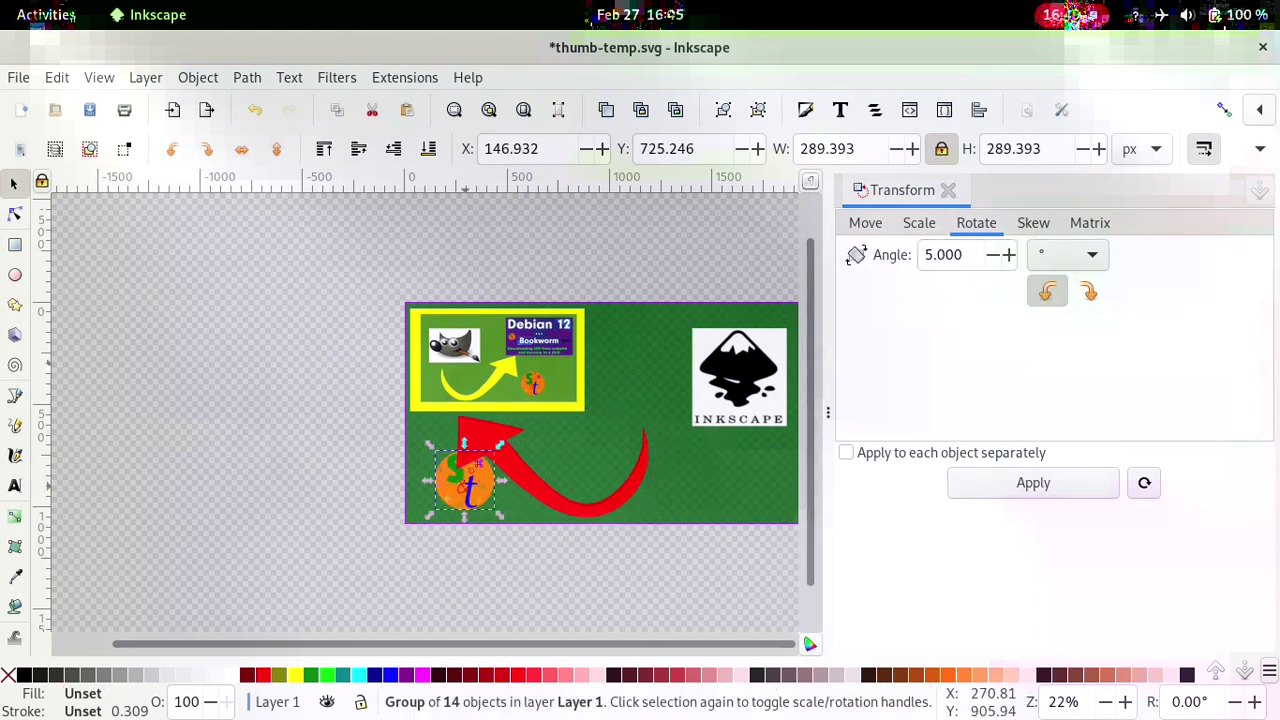
{"action": "left_click_drag", "start_coordinate": [553, 491], "coordinate": [652, 495]}
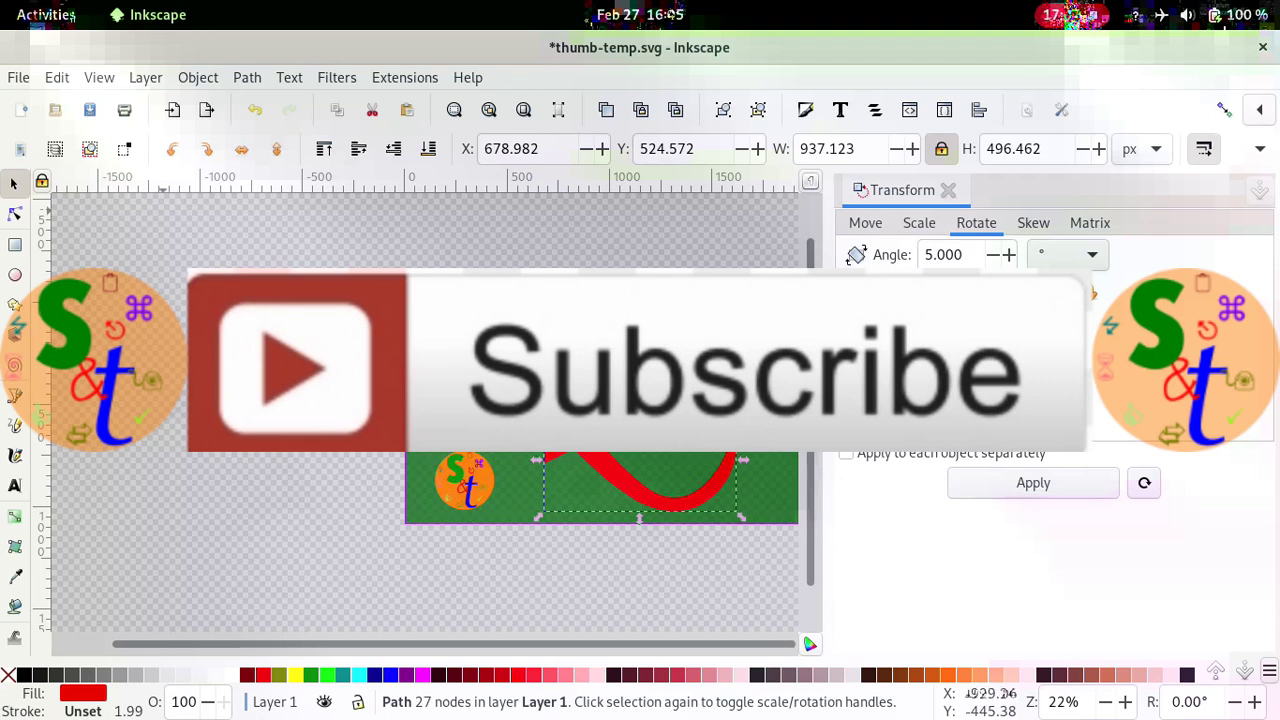
Step: Save the document under the new name thumb-ink.svg in the yt-tools/inkscape folder
{"action": "left_click", "coordinate": [18, 78]}
{"action": "left_click", "coordinate": [57, 257]}
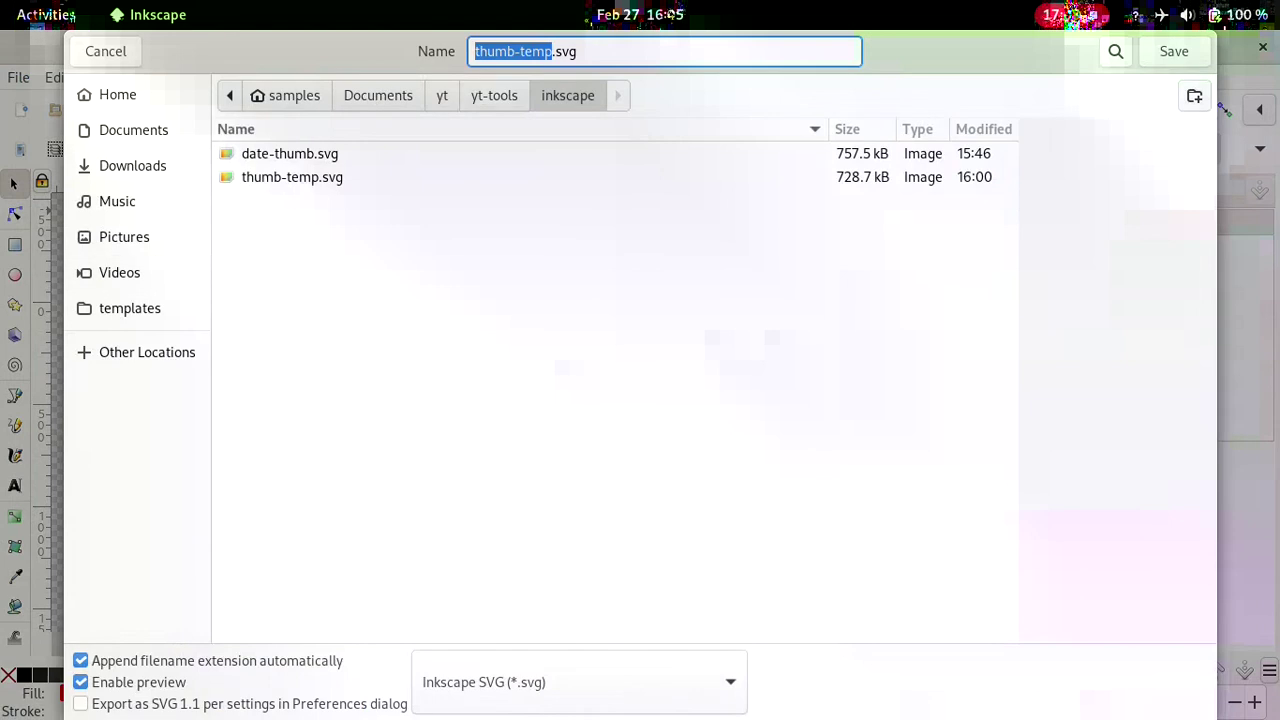
{"action": "key", "text": "Right"}
{"action": "key", "text": "BackSpace"}
{"action": "key", "text": "BackSpace"}
{"action": "key", "text": "BackSpace"}
{"action": "key", "text": "BackSpace"}
{"action": "type", "text": "ink"}
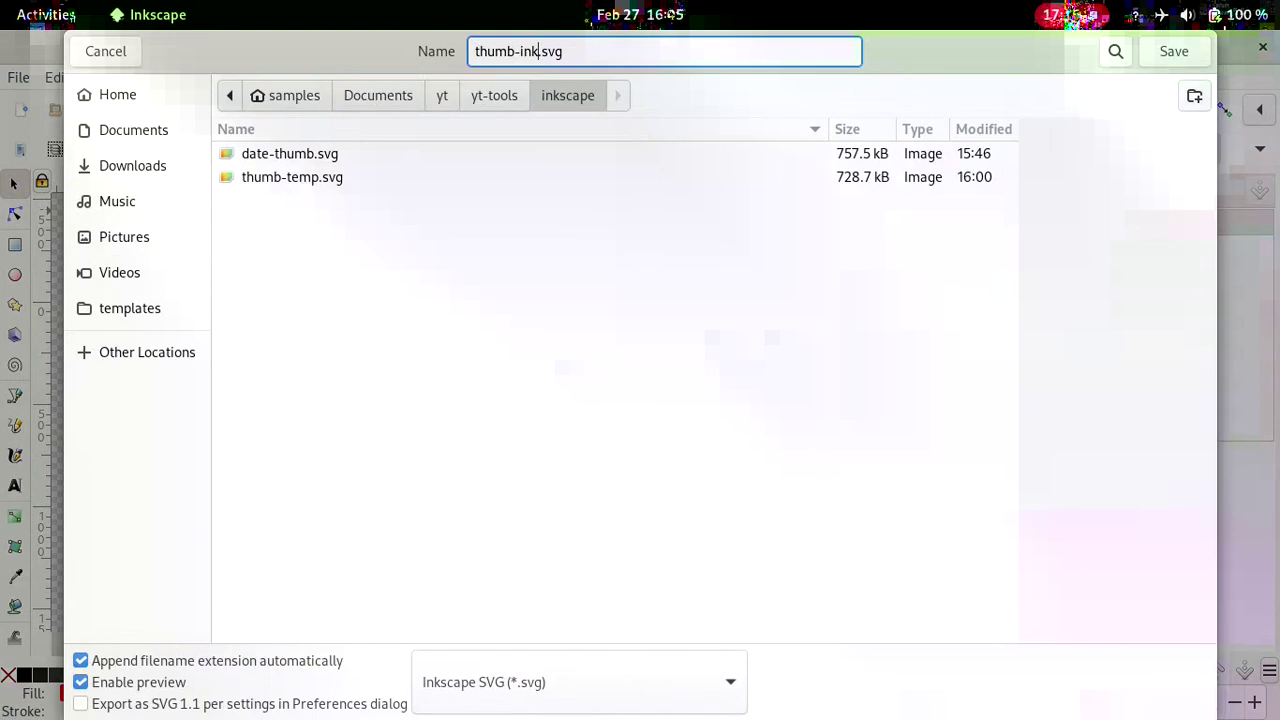
{"action": "key", "text": "Return"}
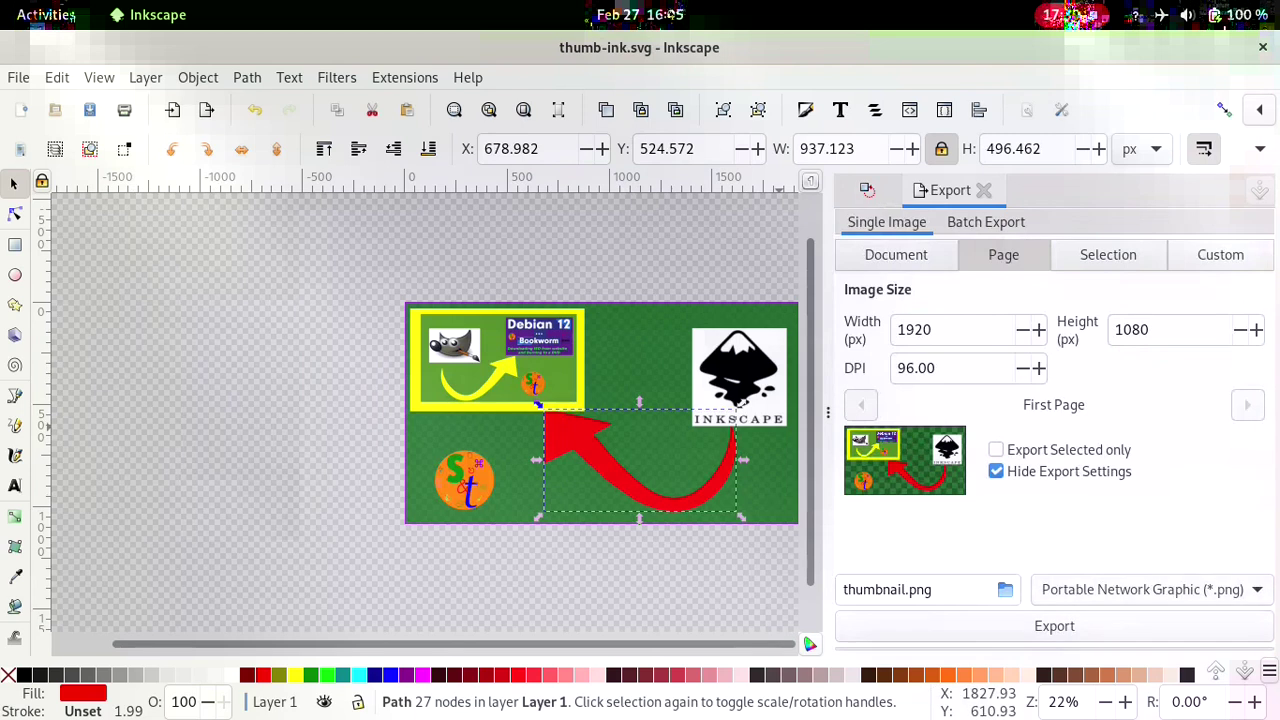
Step: Export the whole page as the PNG image thumbnail.png into the yt-tools/inkscape folder
{"action": "left_click", "coordinate": [1005, 590]}
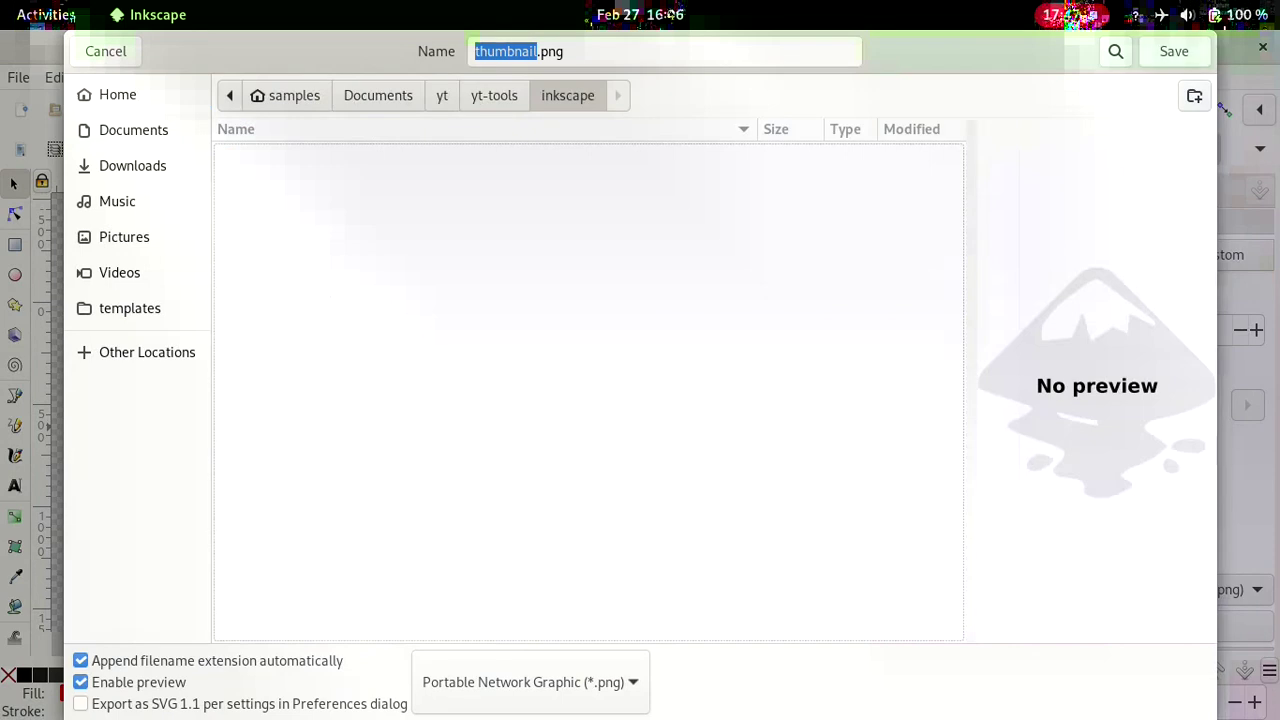
{"action": "key", "text": "Return"}
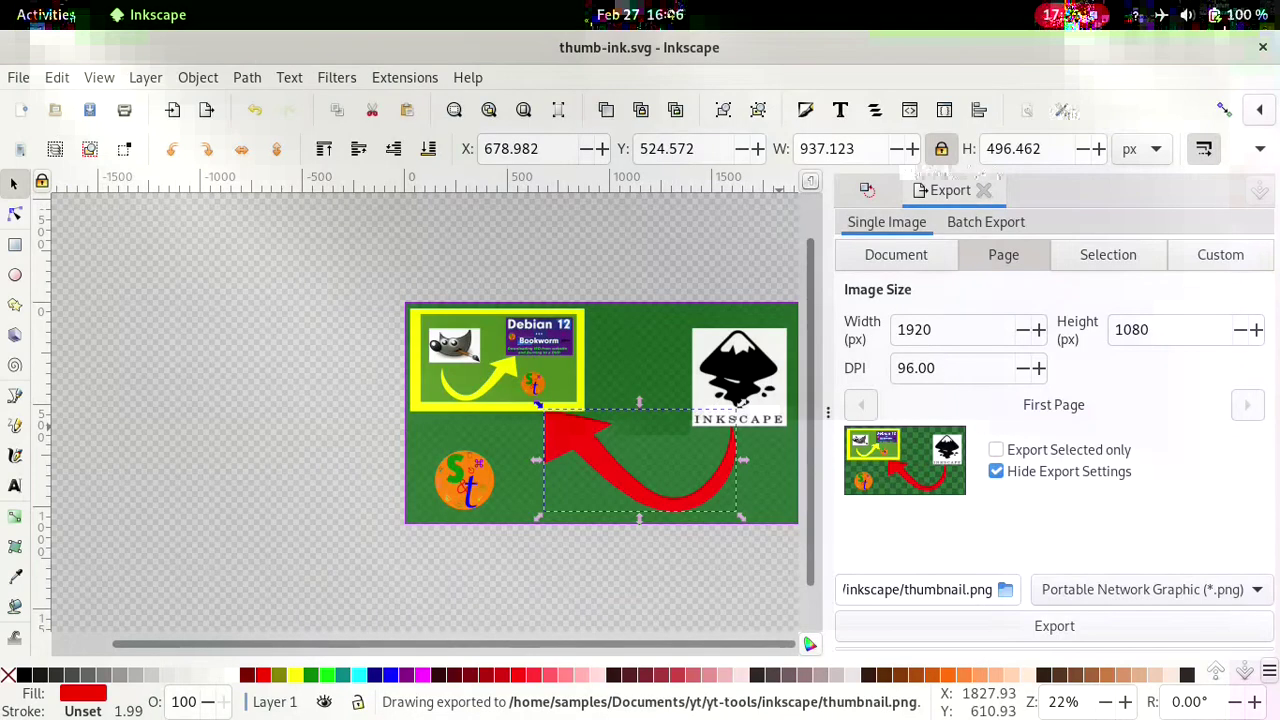
{"action": "left_click", "coordinate": [745, 395]}
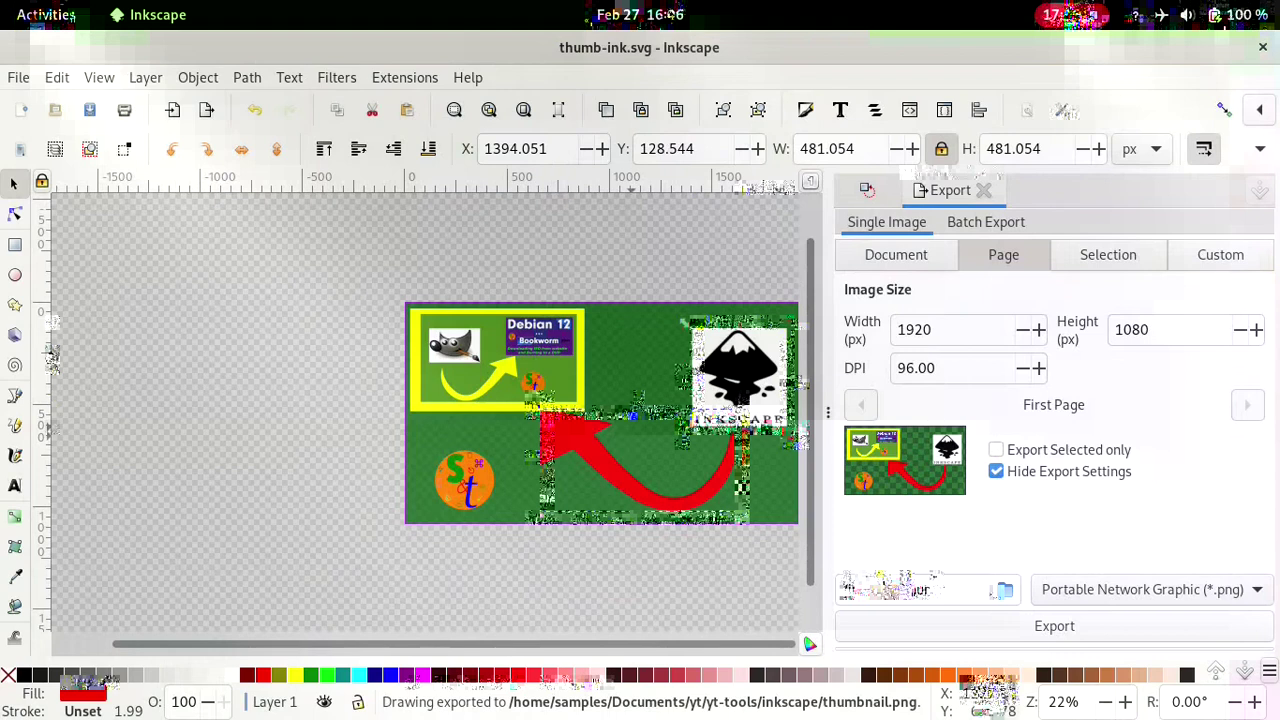
{"action": "left_click", "coordinate": [477, 482]}
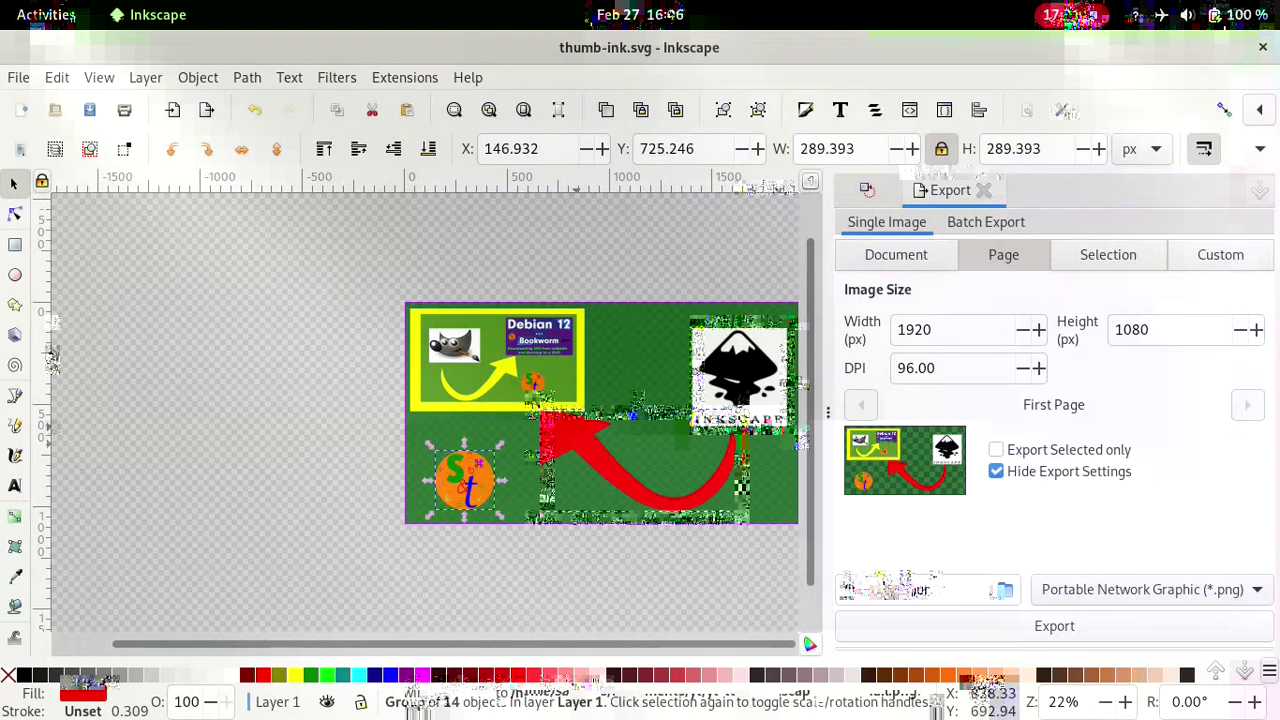
{"action": "left_click", "coordinate": [576, 444]}
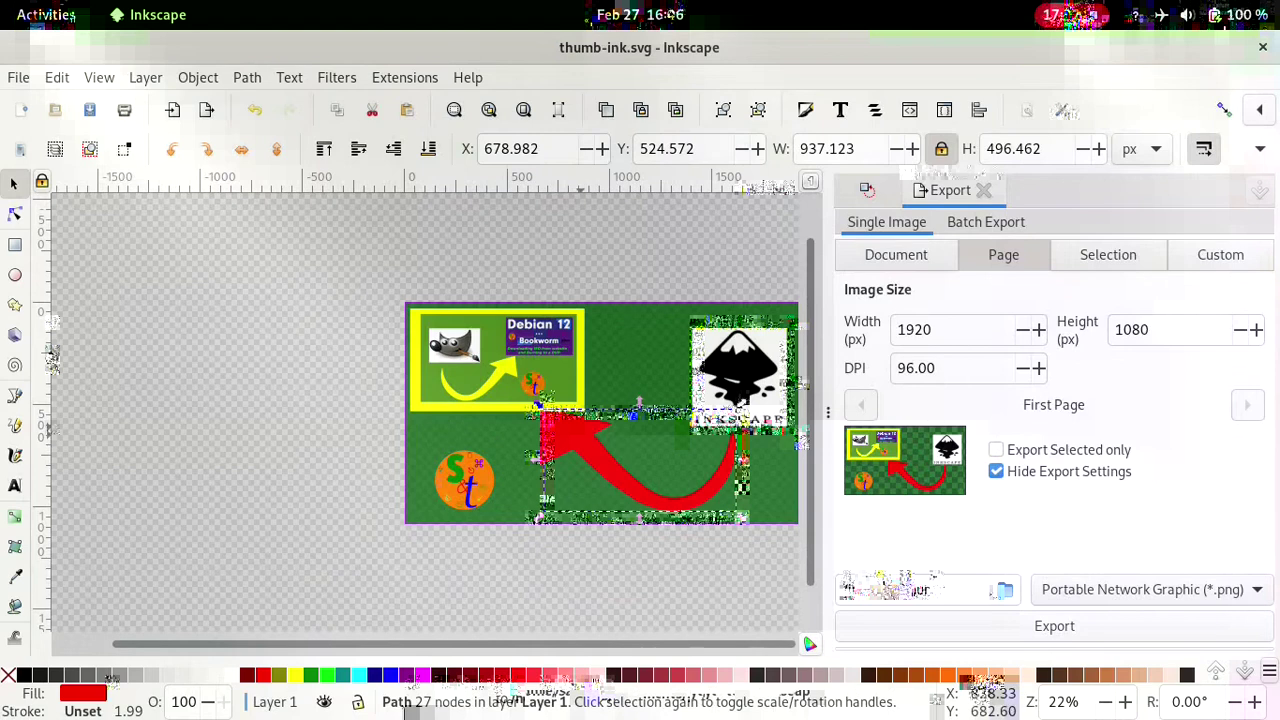
{"action": "left_click", "coordinate": [528, 332]}
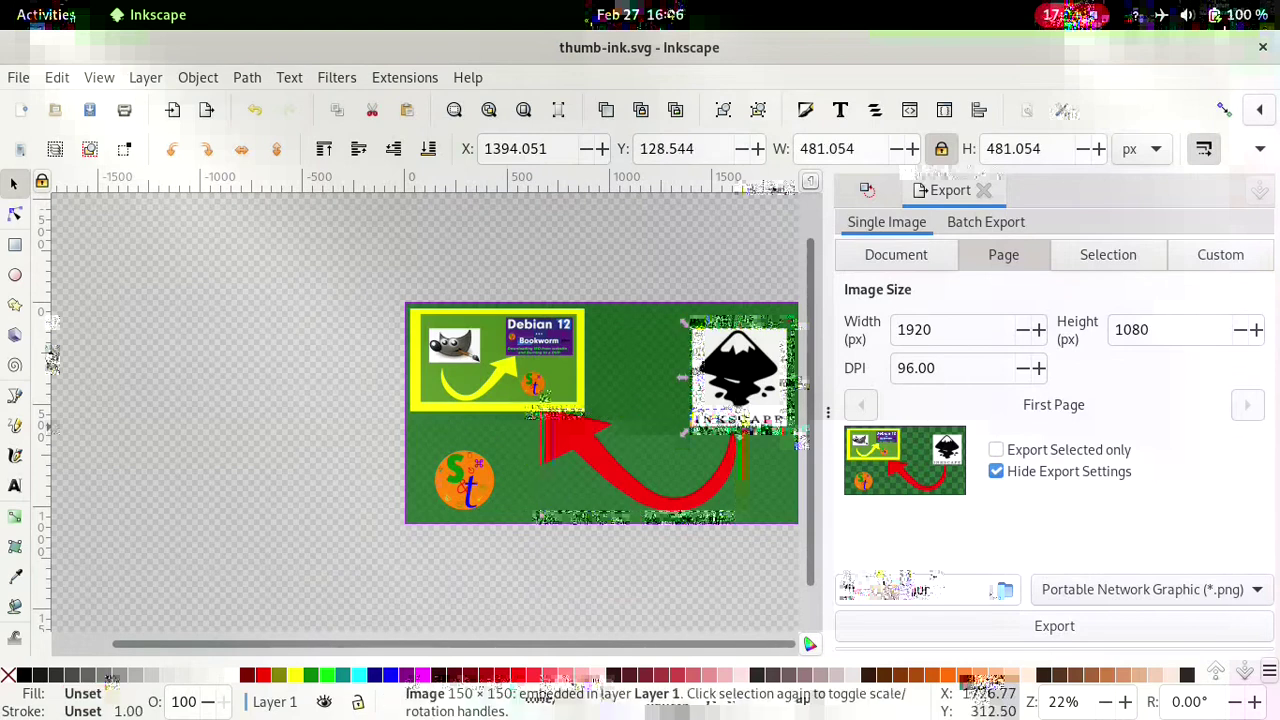